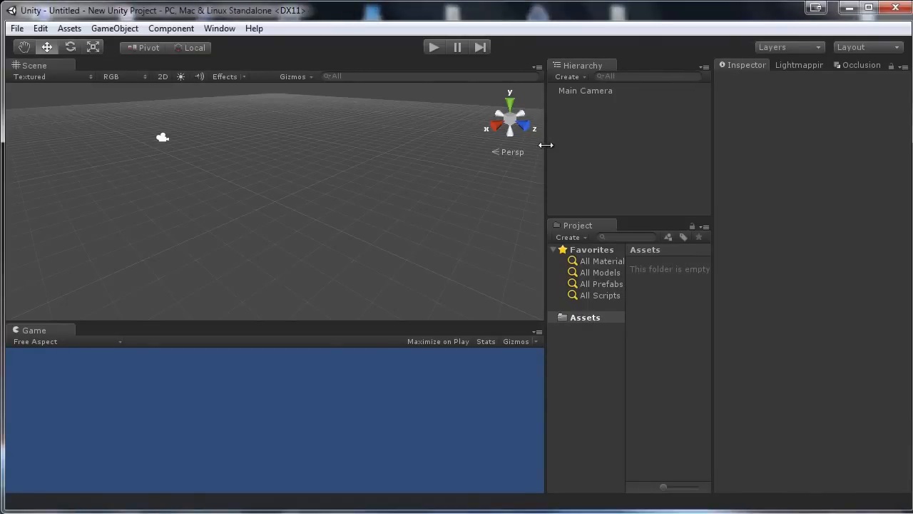
Disable Use Direct3D 11 in the PC, Mac & Linux Standalone player settings and apply the graphics device change.
drag(545, 144, 548, 144)
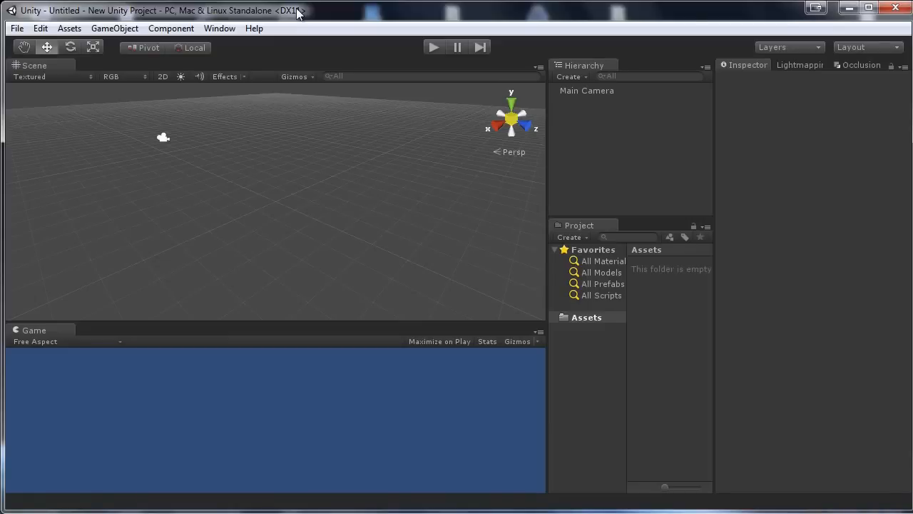
click(17, 29)
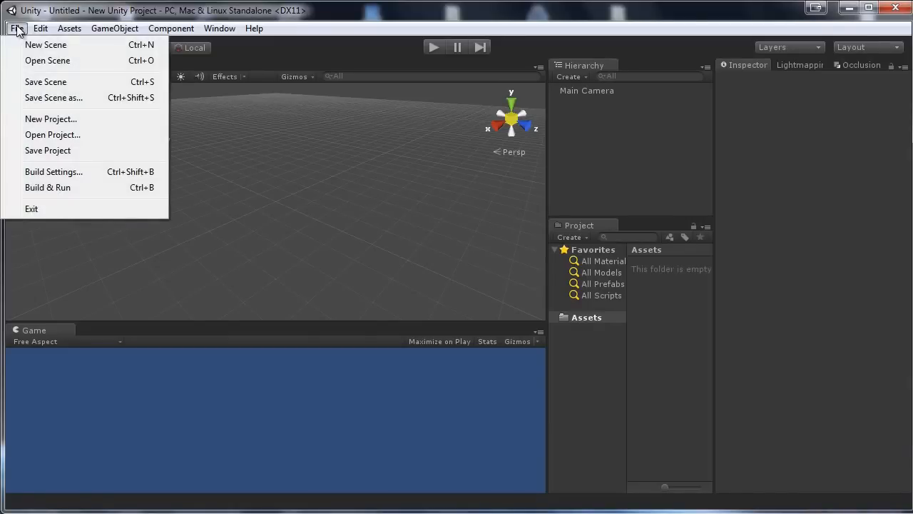
click(64, 173)
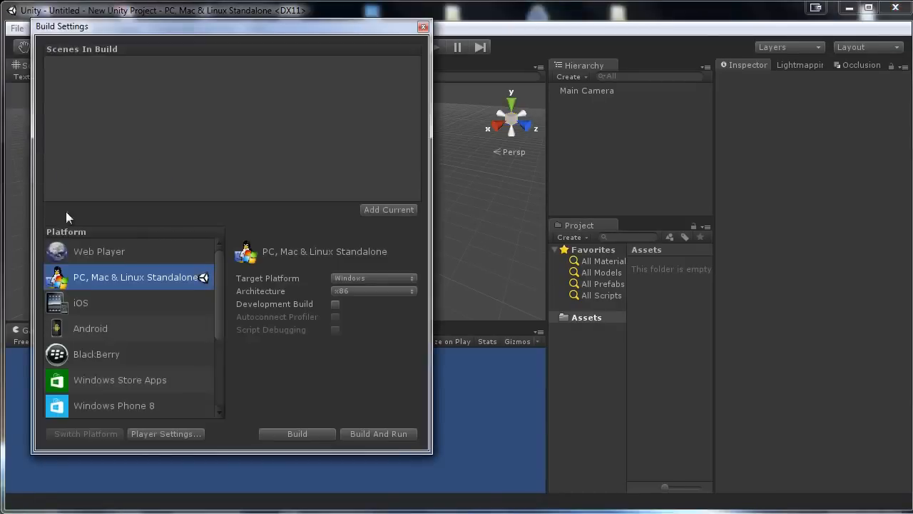
click(178, 433)
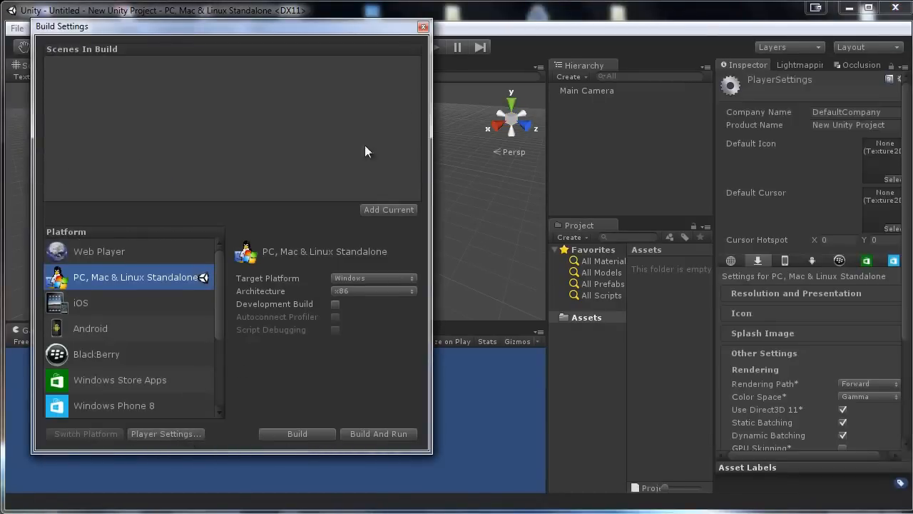
click(423, 28)
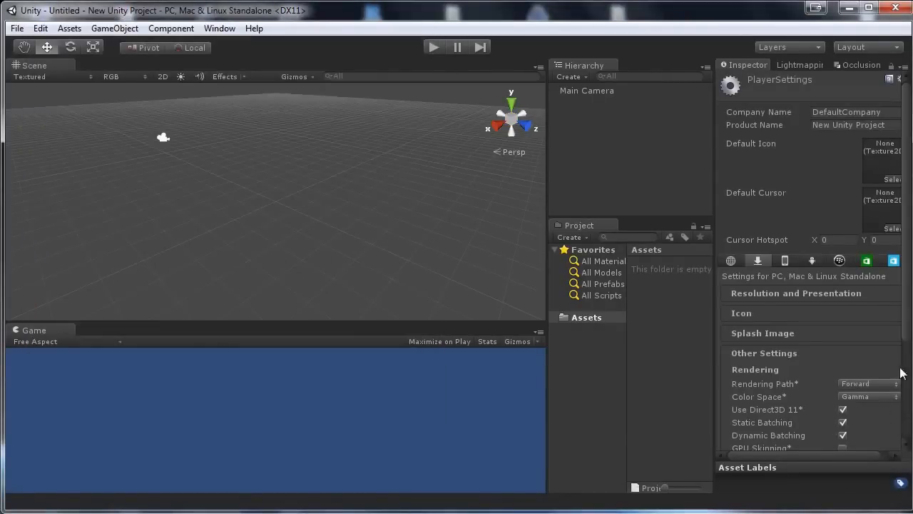
click(843, 409)
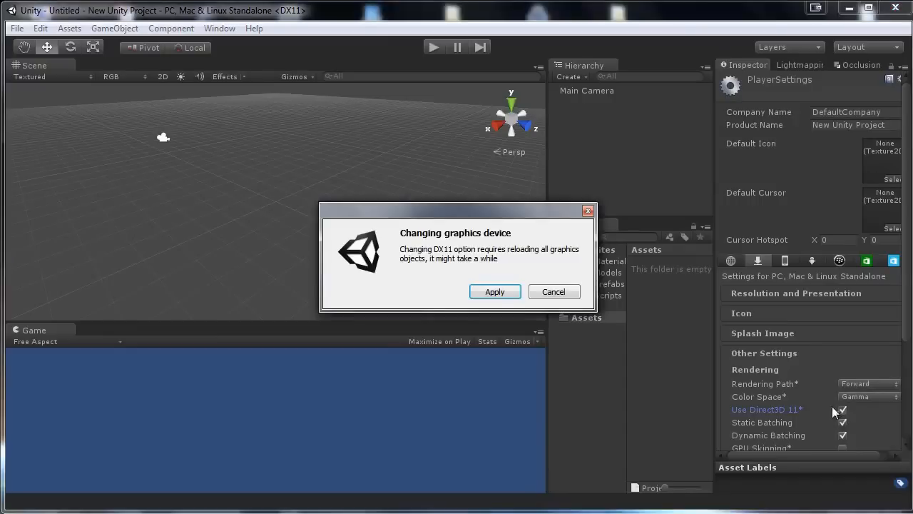
click(483, 288)
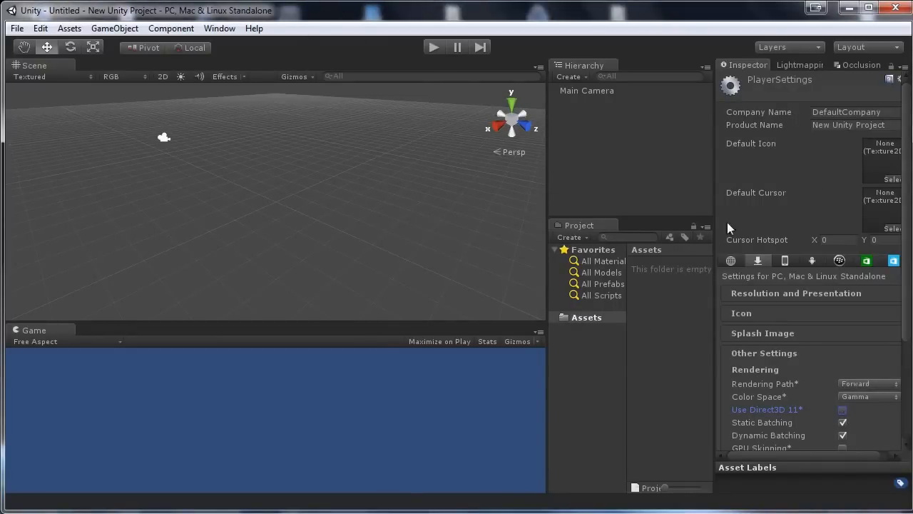
Widen the Hierarchy and Project area and its folder list by adjusting the dividers between the views.
click(589, 318)
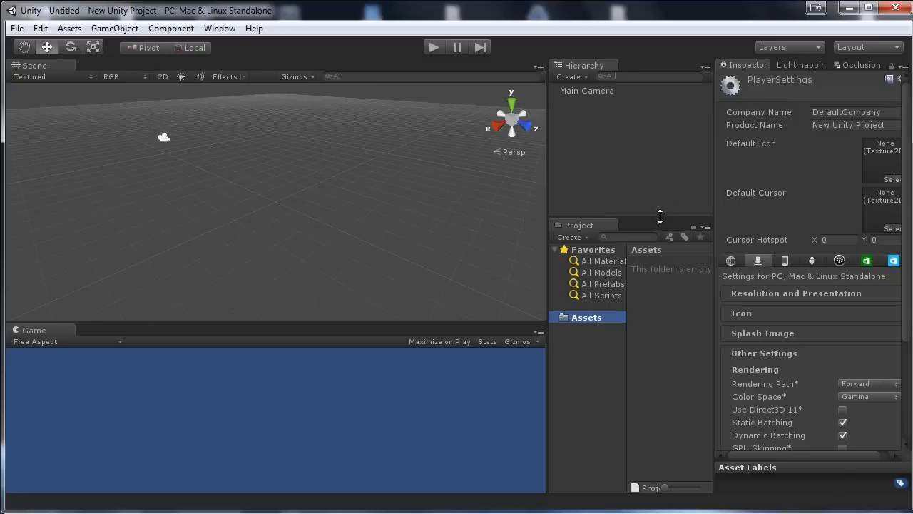
drag(660, 216, 667, 158)
drag(544, 173, 538, 172)
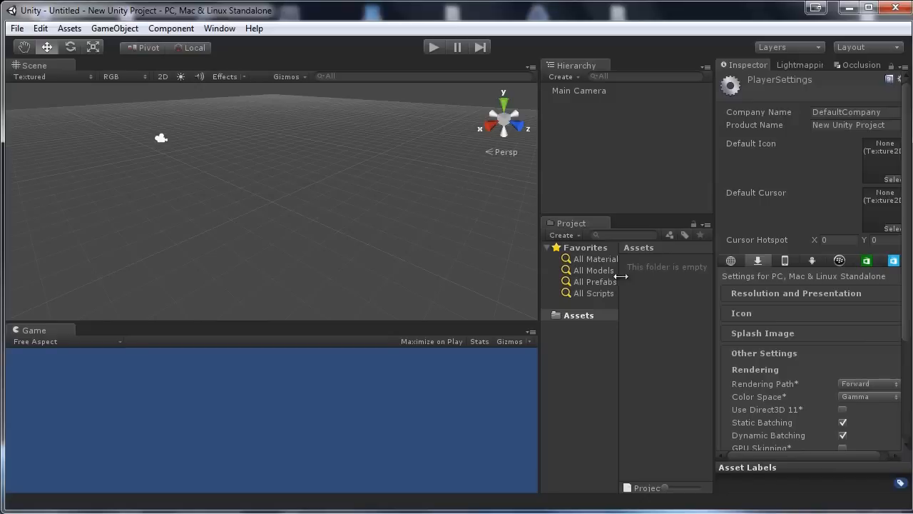
drag(619, 279, 627, 279)
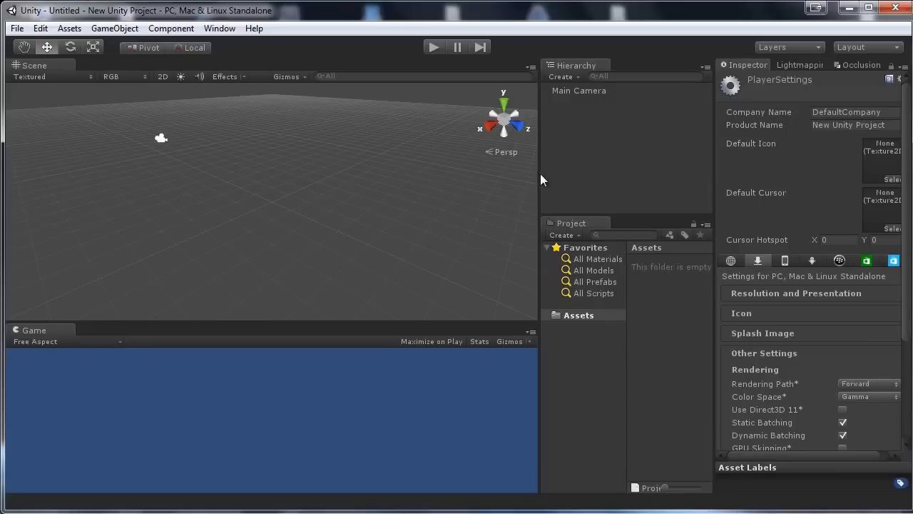
drag(540, 173, 528, 172)
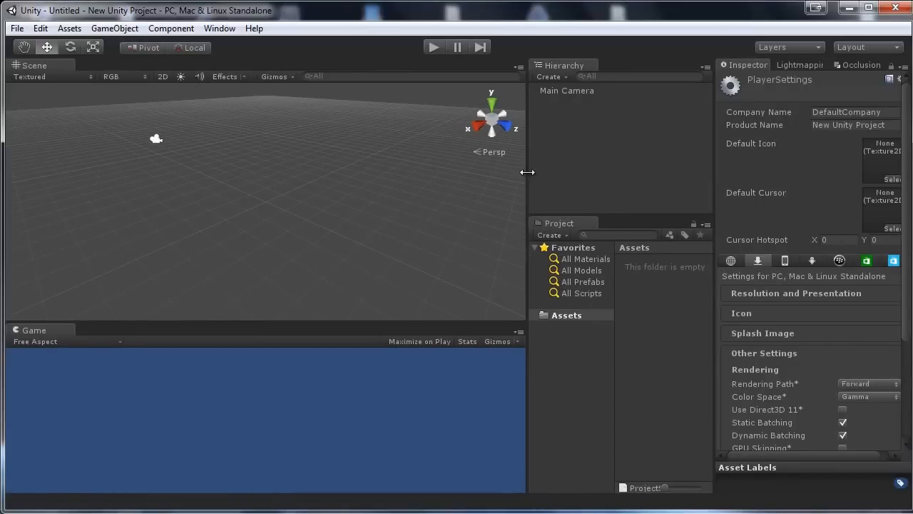
Create a folder named BarrelPack in the project's root Assets folder.
click(581, 314)
right_click(581, 311)
mouse_move(587, 317)
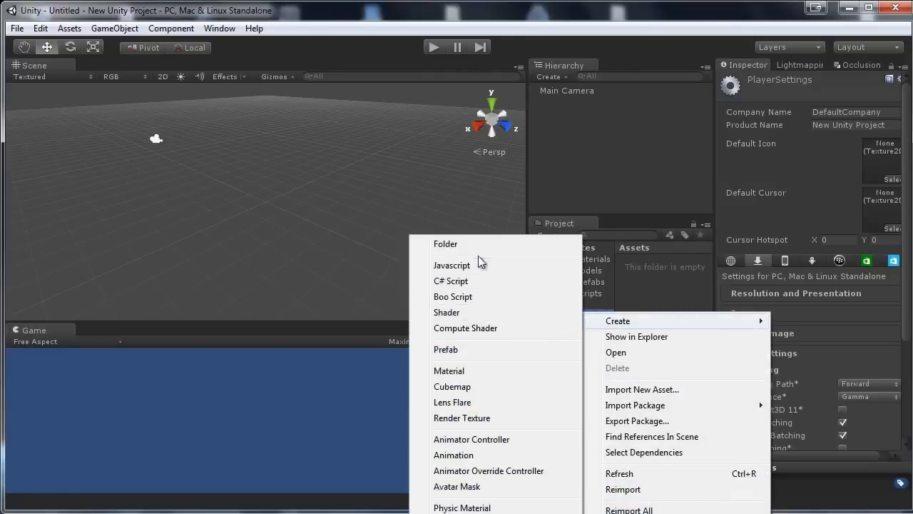
click(472, 243)
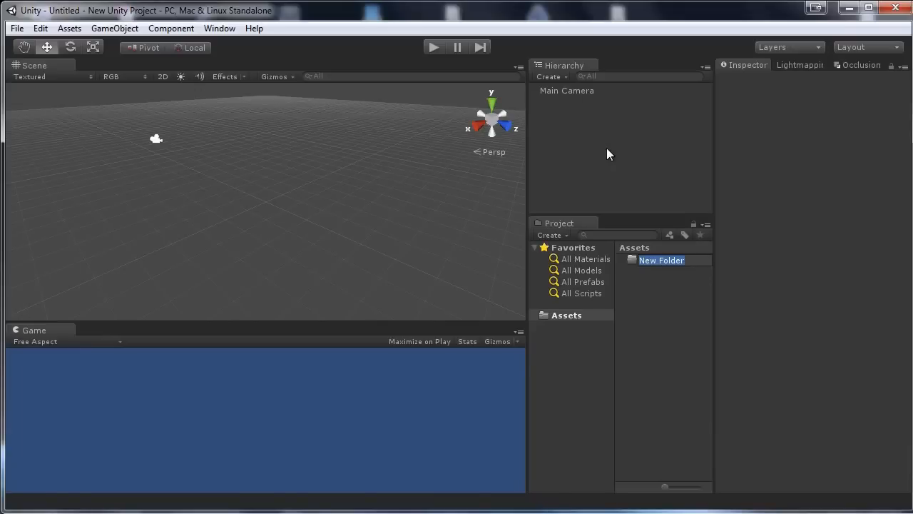
text(BarrelPack)
key(Return)
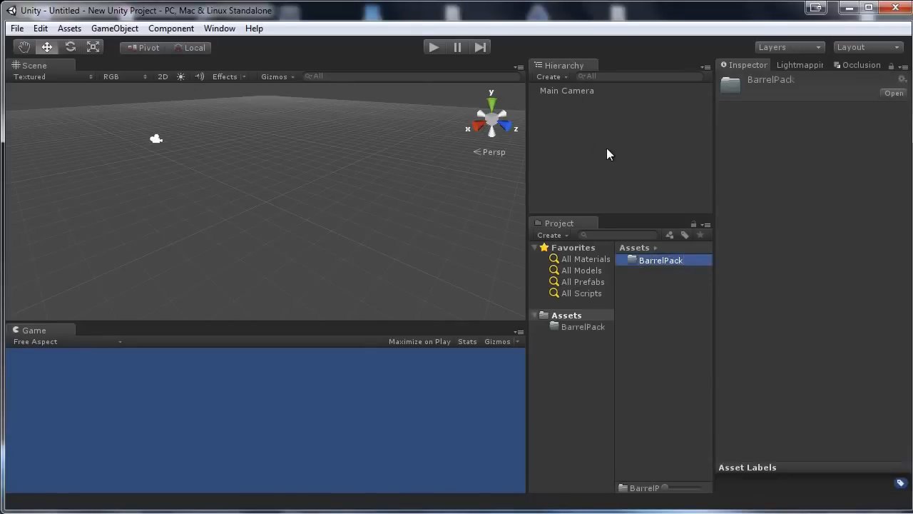
Create a subfolder named Scenes inside the BarrelPack folder.
click(584, 327)
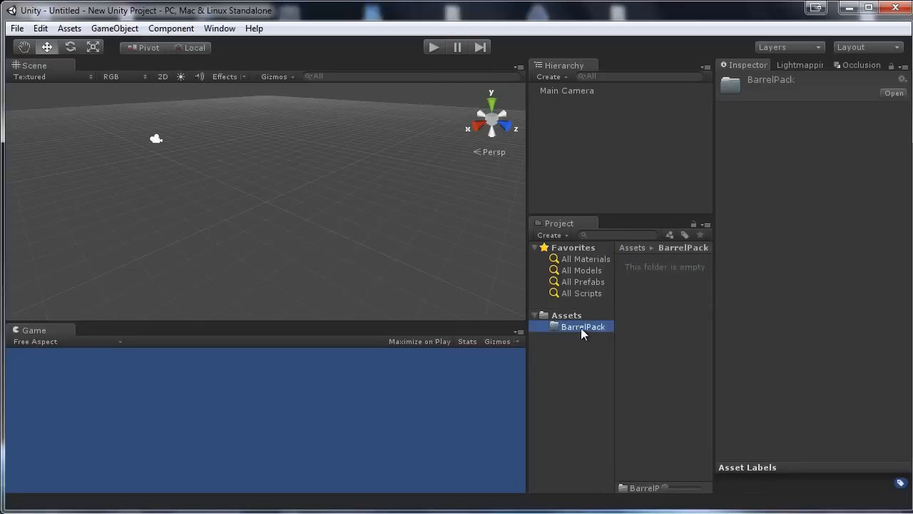
right_click(581, 327)
mouse_move(637, 106)
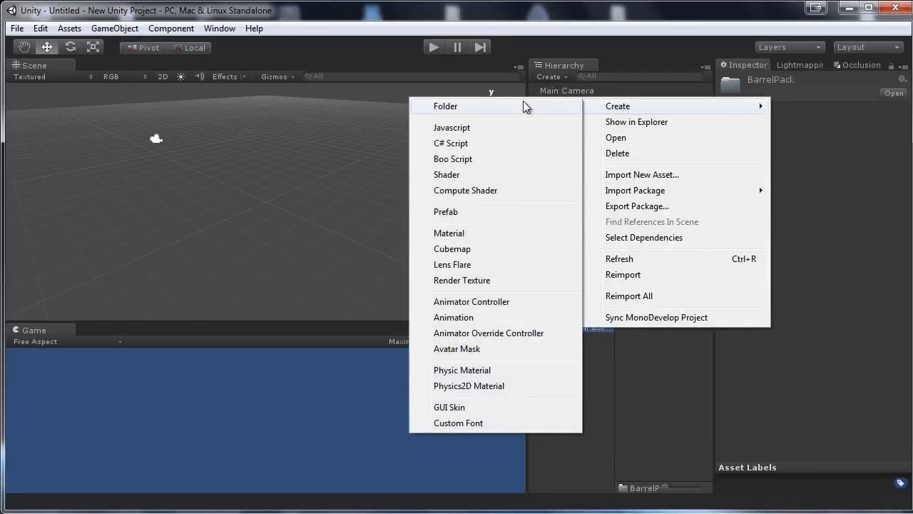
click(525, 106)
text(Scenes)
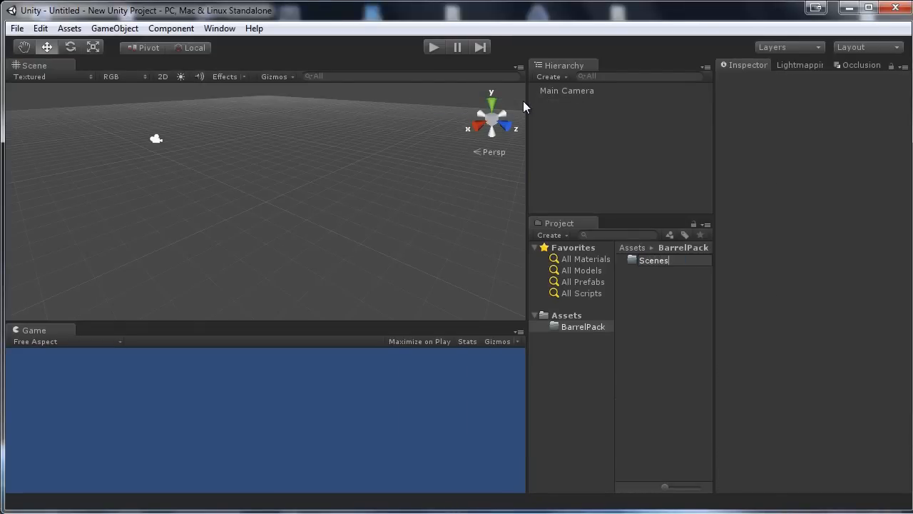
key(Return)
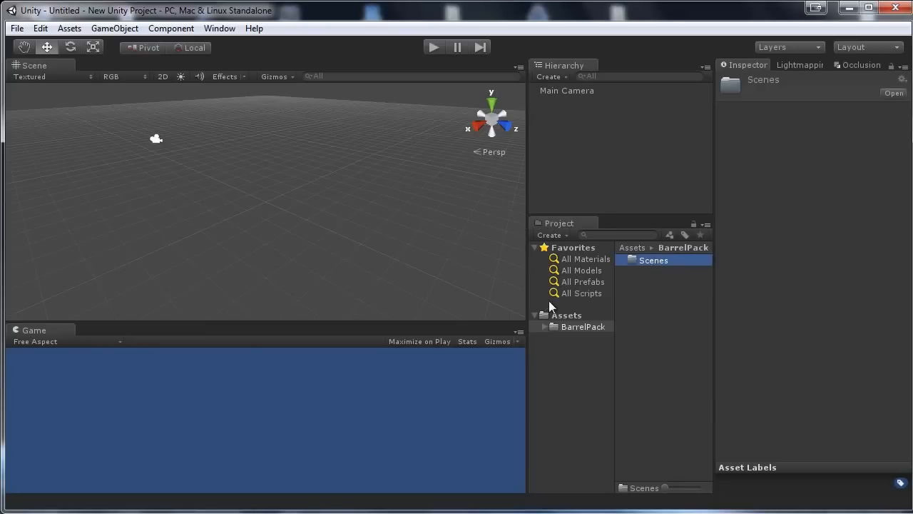
Create a subfolder named Textures inside the BarrelPack folder.
right_click(571, 327)
mouse_move(587, 100)
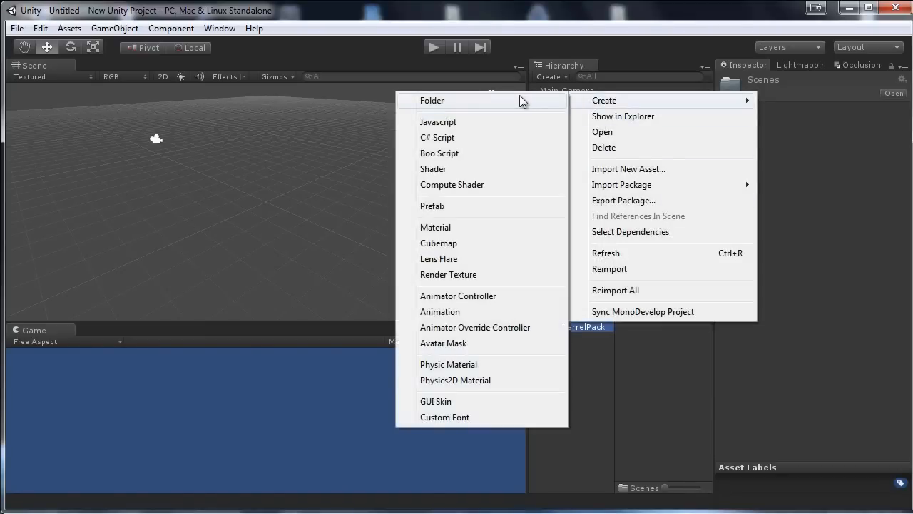
click(520, 97)
text(Textures)
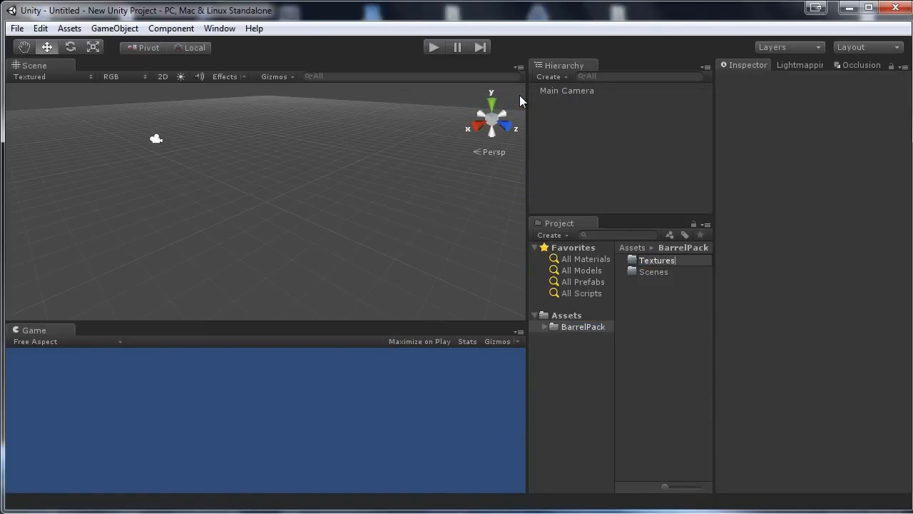
key(Return)
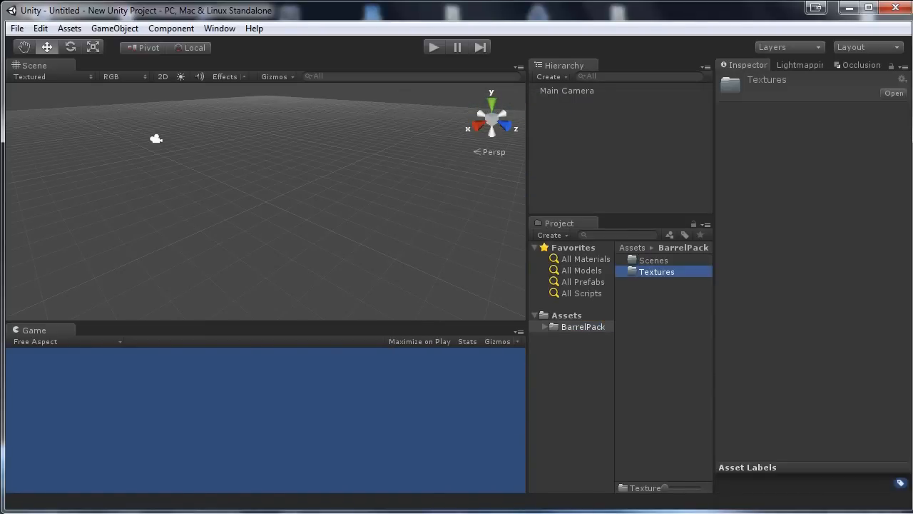
Create a subfolder named Assets inside the BarrelPack folder.
right_click(566, 326)
mouse_move(609, 97)
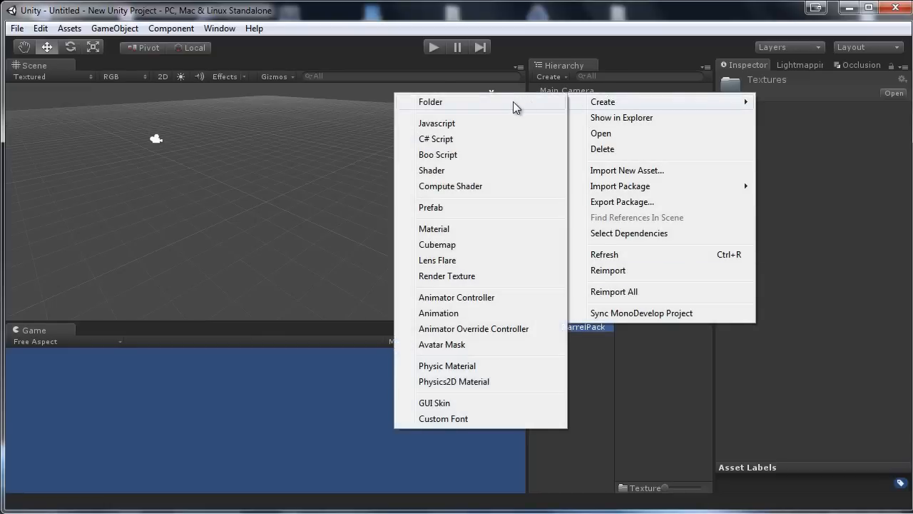
click(513, 101)
text(A)
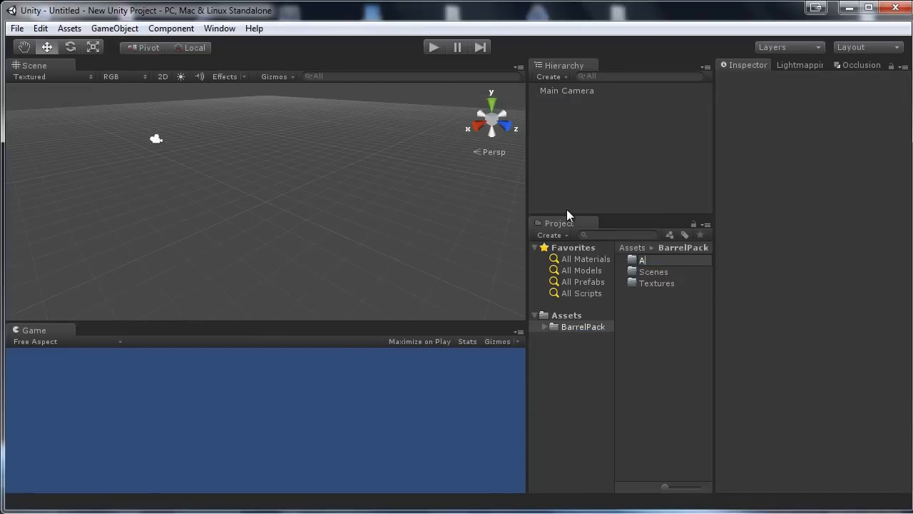
text(ssets)
key(Return)
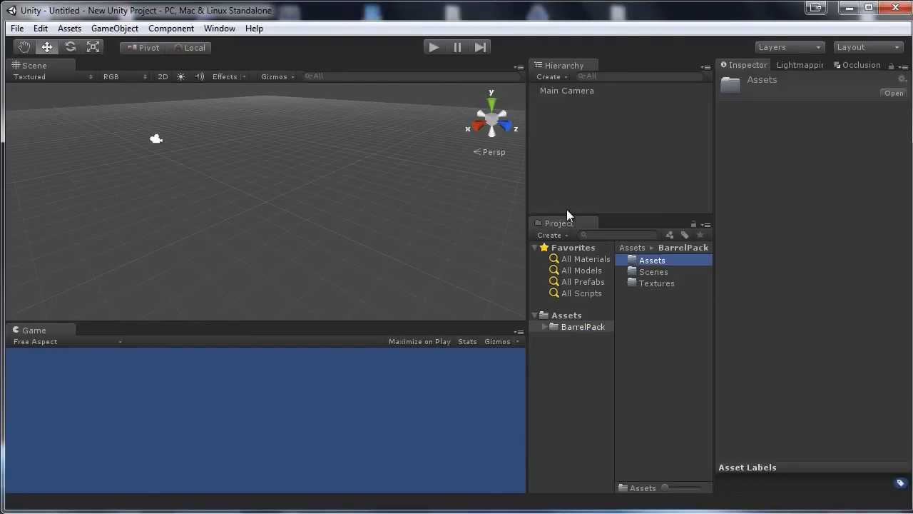
Create a subfolder named Prefabs inside the BarrelPack folder.
right_click(580, 326)
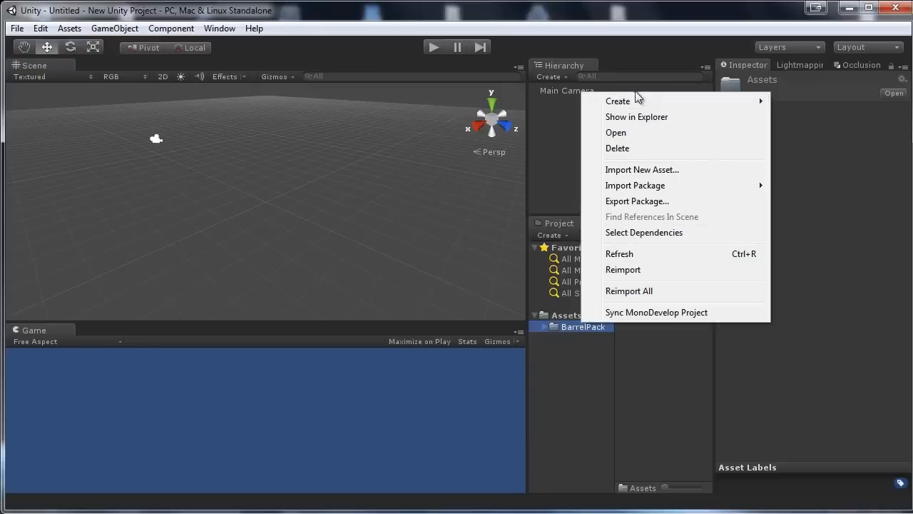
mouse_move(632, 101)
click(544, 100)
text(Prefabs)
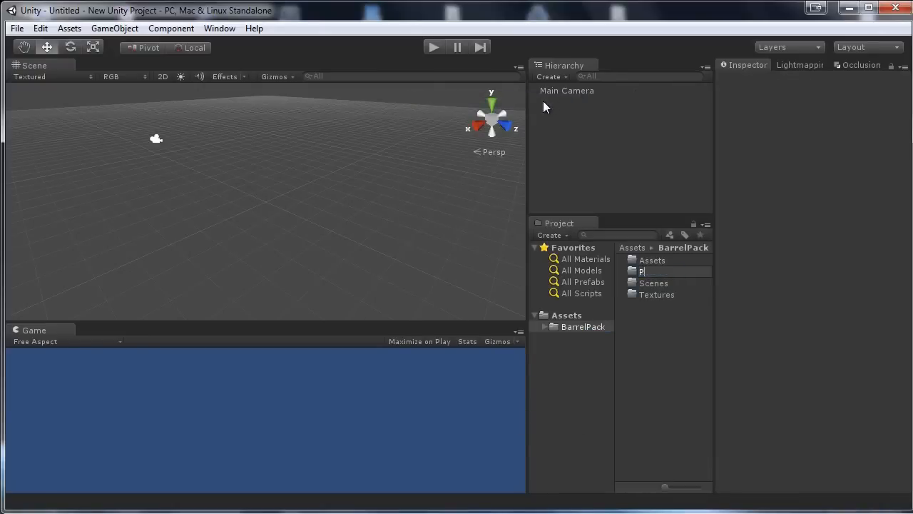
key(Return)
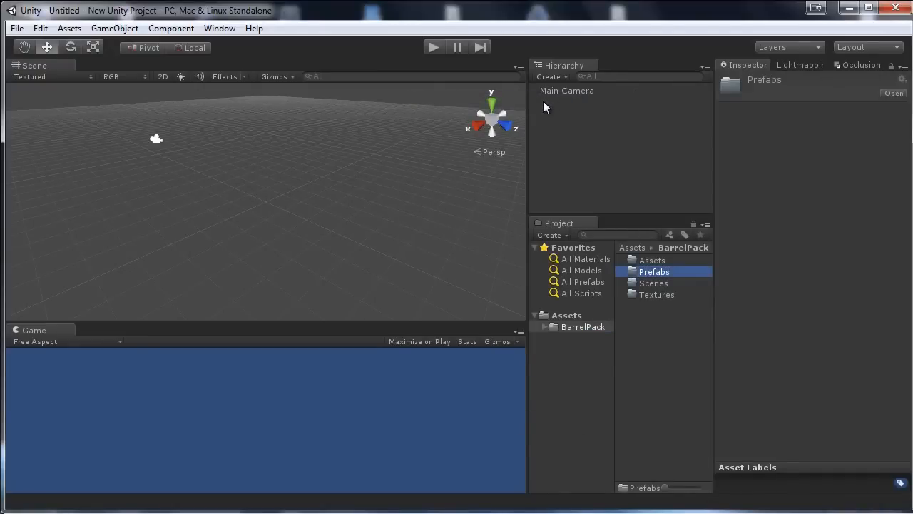
Expand the BarrelPack folder in the project tree and look through its Assets, Prefabs, Scenes and Textures subfolders.
click(545, 326)
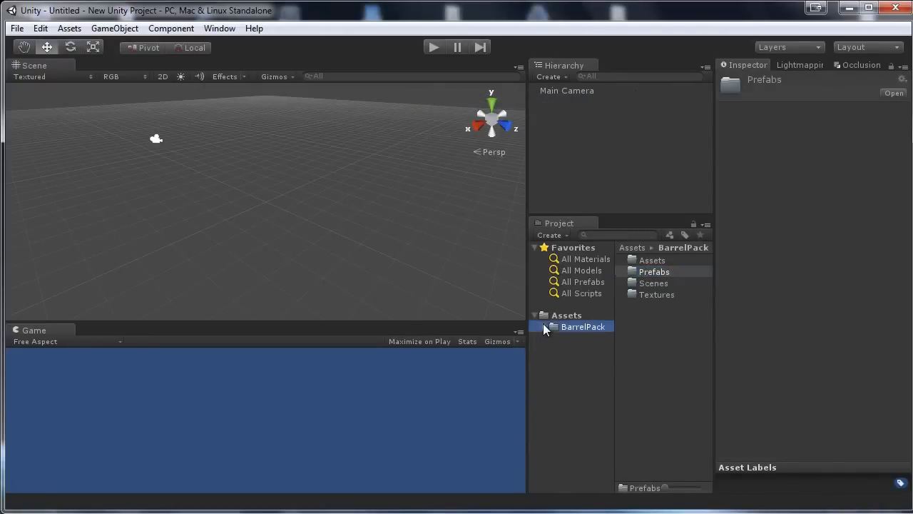
click(545, 326)
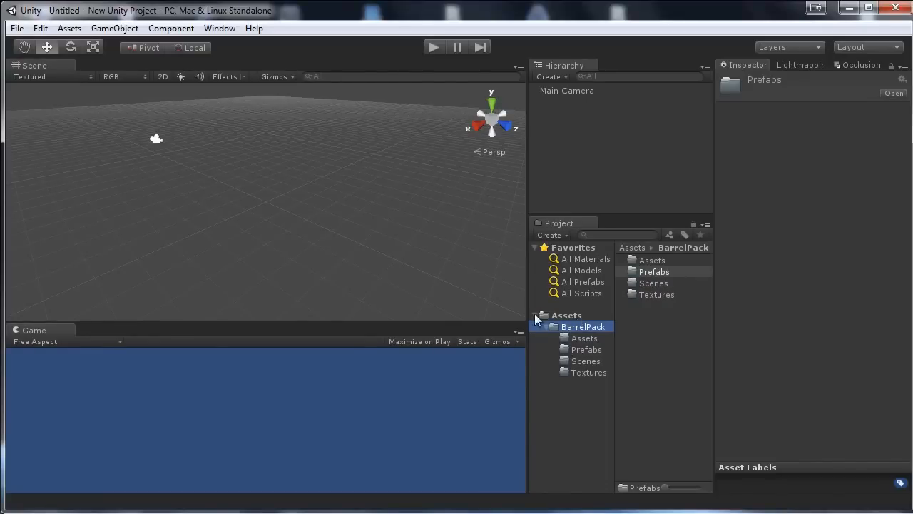
click(580, 338)
click(582, 349)
click(580, 360)
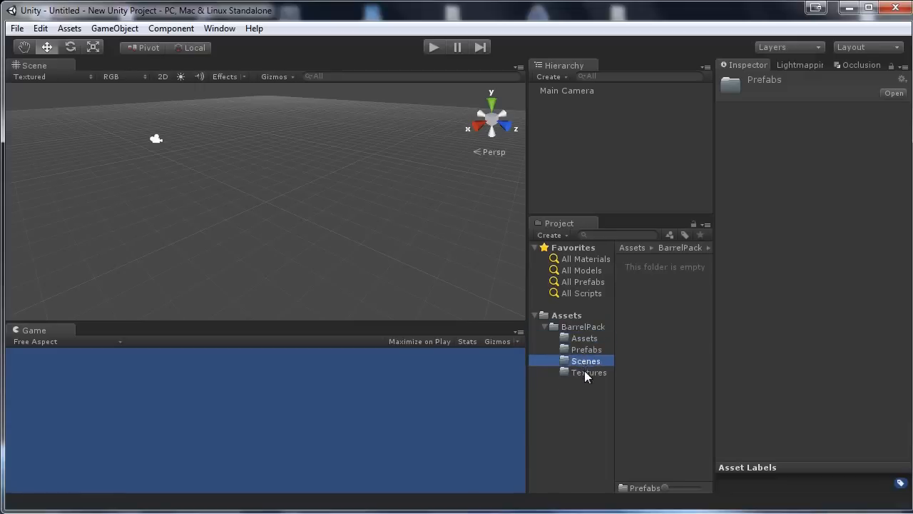
click(584, 371)
Import the Barrel_Final model from the Barrel Exports folder in Windows Explorer into BarrelPack's Assets subfolder.
click(582, 340)
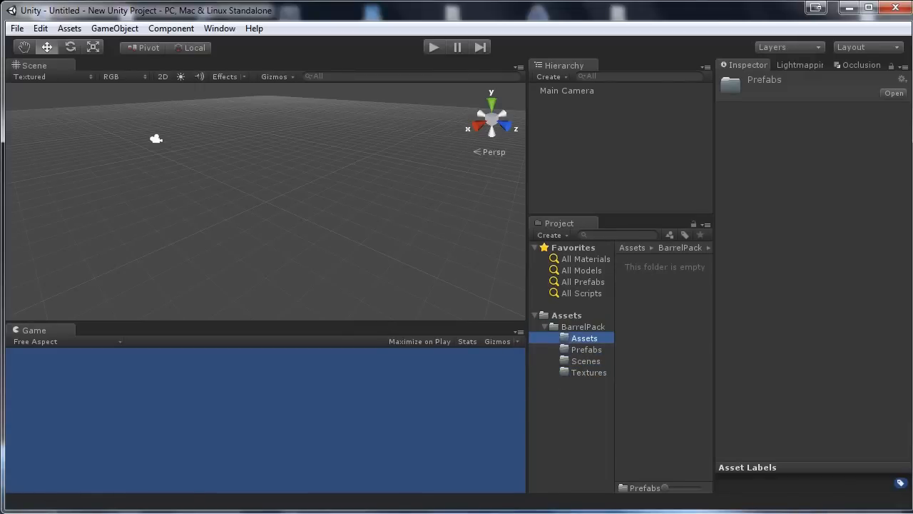
click(109, 513)
double_click(309, 127)
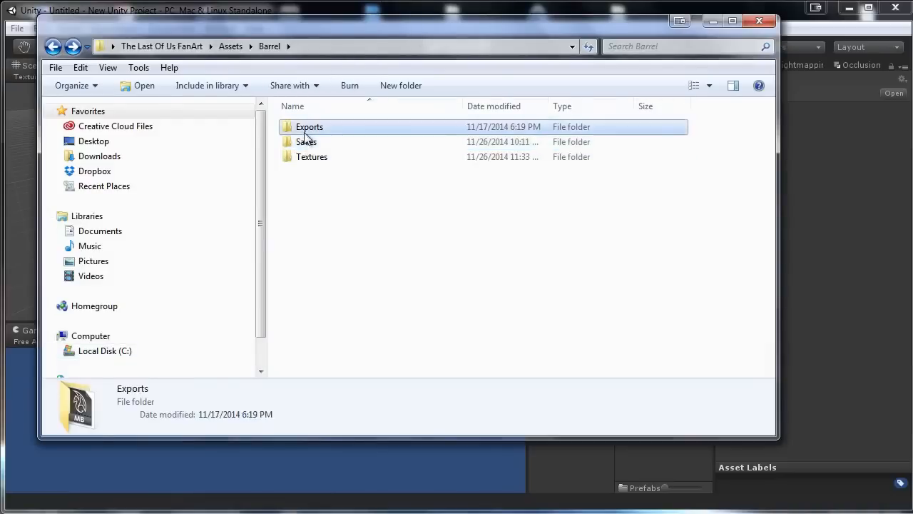
drag(338, 31, 298, 26)
drag(300, 122, 670, 458)
Edit the mesh Scale Factor in the Barrel_Final import settings and apply the import settings.
click(661, 271)
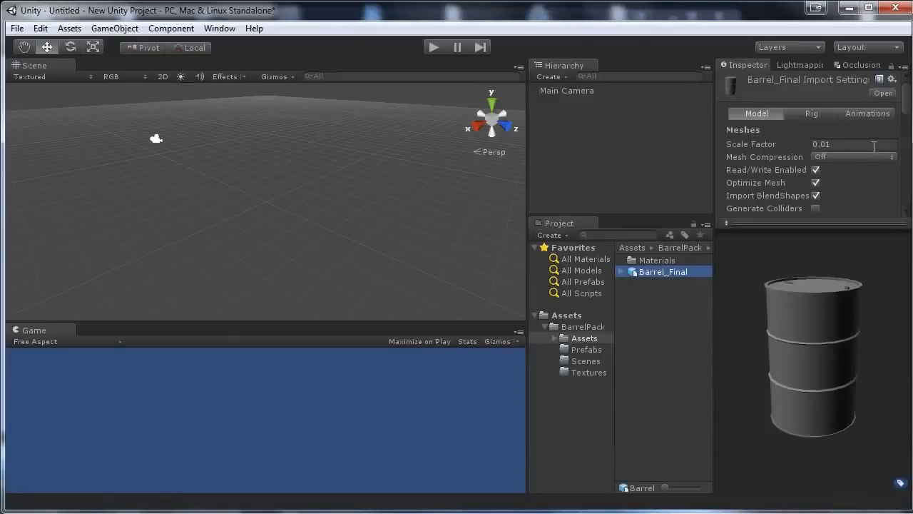
click(866, 143)
key(BackSpace)
key(BackSpace)
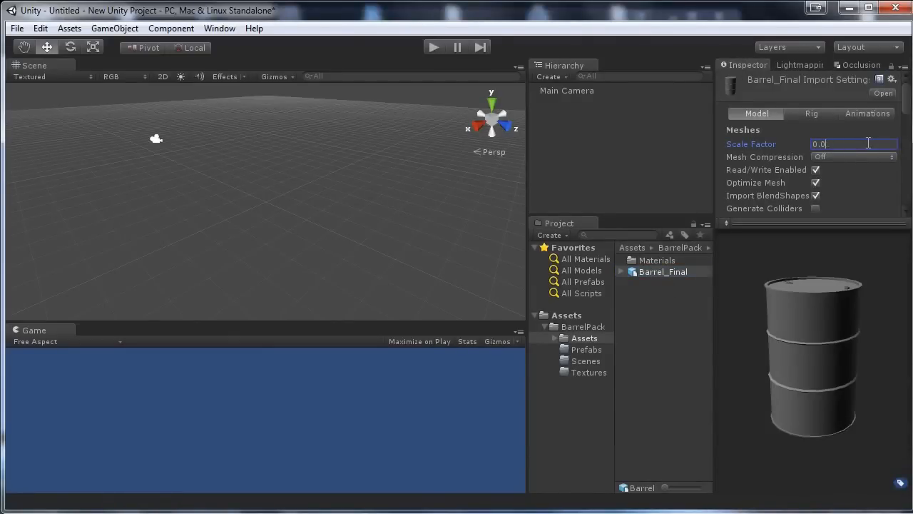
text(1)
drag(909, 99, 909, 137)
click(875, 145)
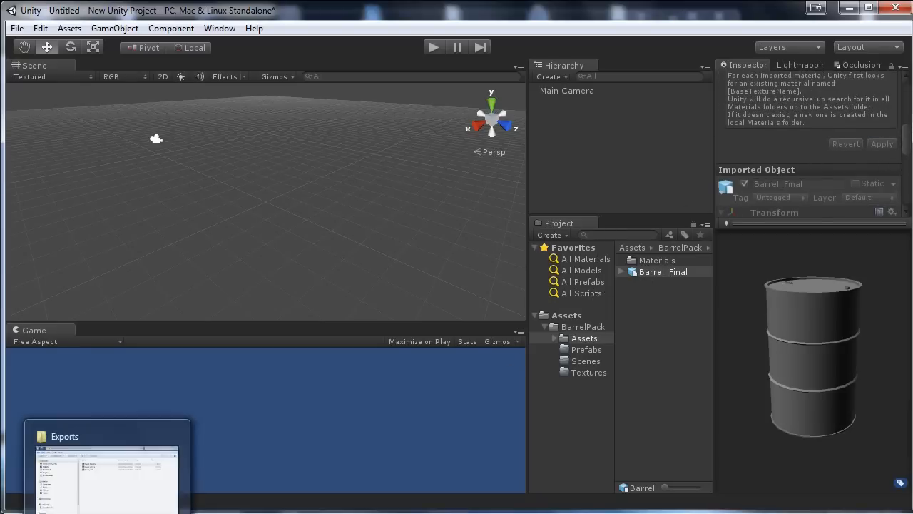
Import barrel_diff.psd, barrel_nmr.psd and barrel_spec.psd from the Barrel Textures folder in Windows Explorer into BarrelPack's Assets subfolder.
click(104, 471)
click(225, 44)
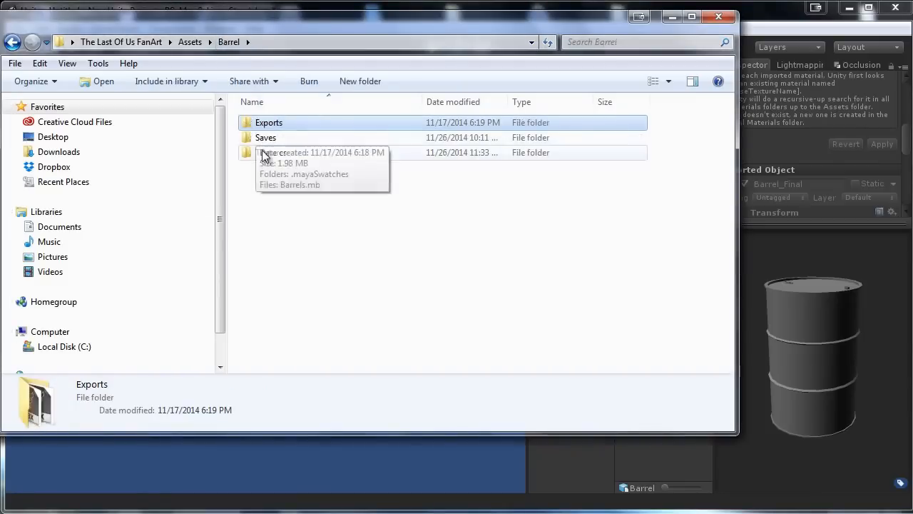
double_click(260, 151)
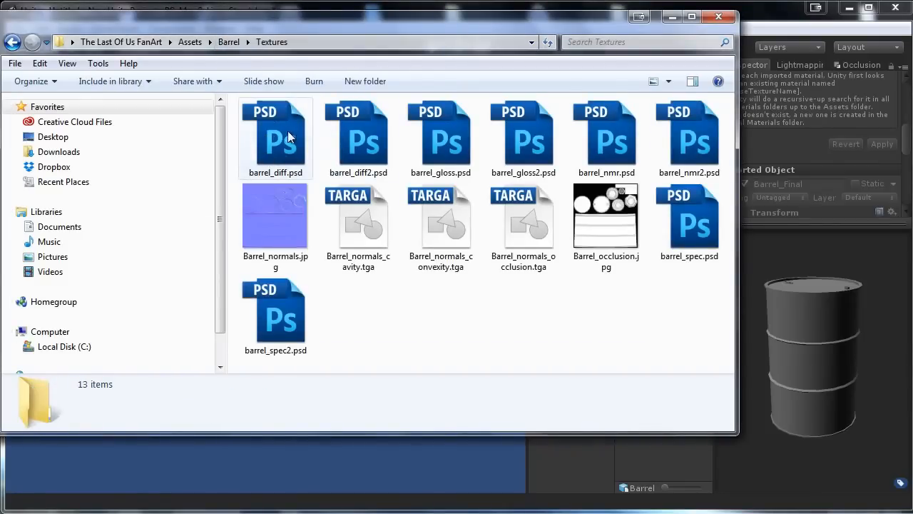
click(266, 134)
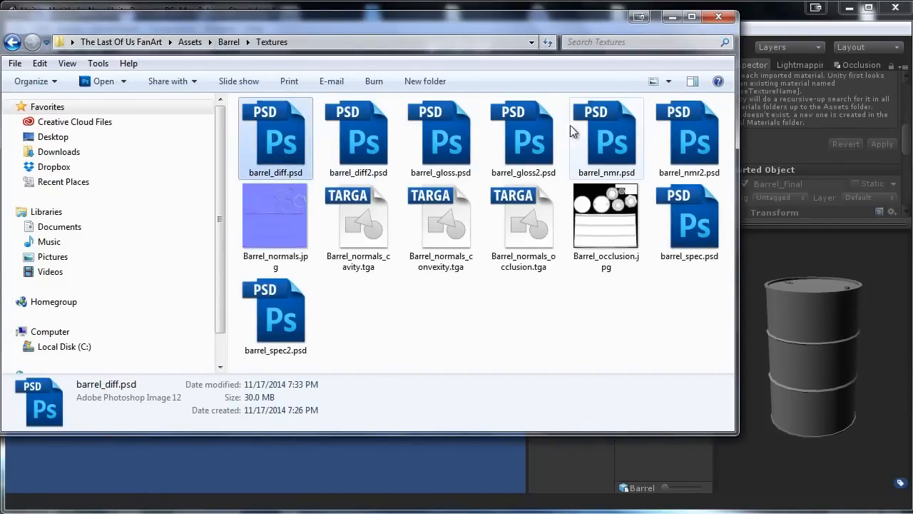
ctrl+click(617, 136)
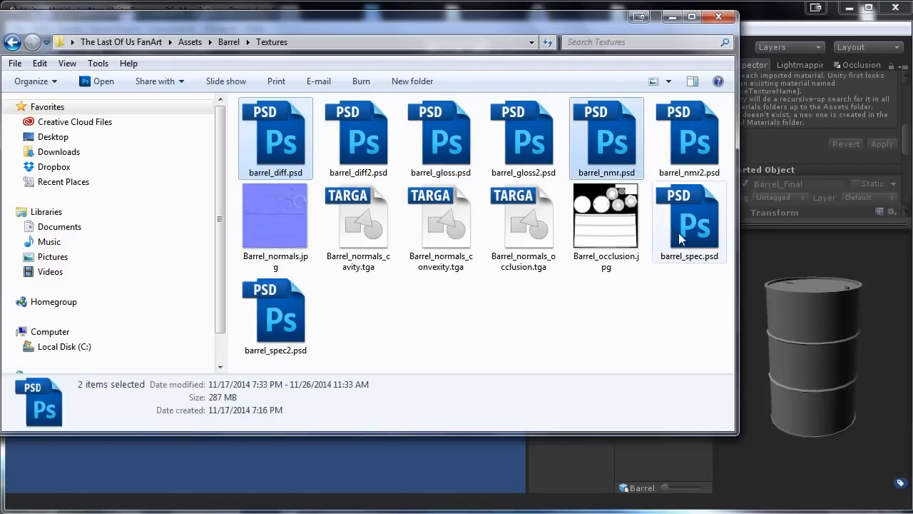
ctrl+click(685, 234)
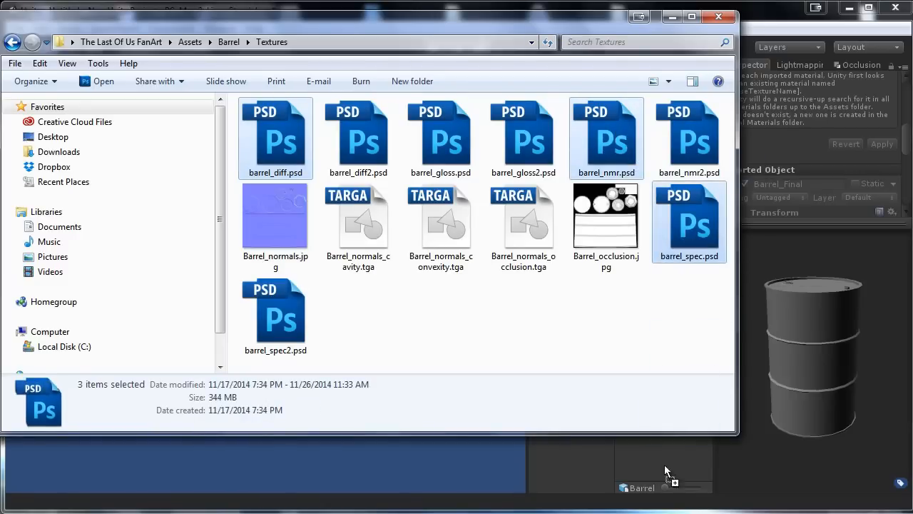
drag(660, 459, 658, 457)
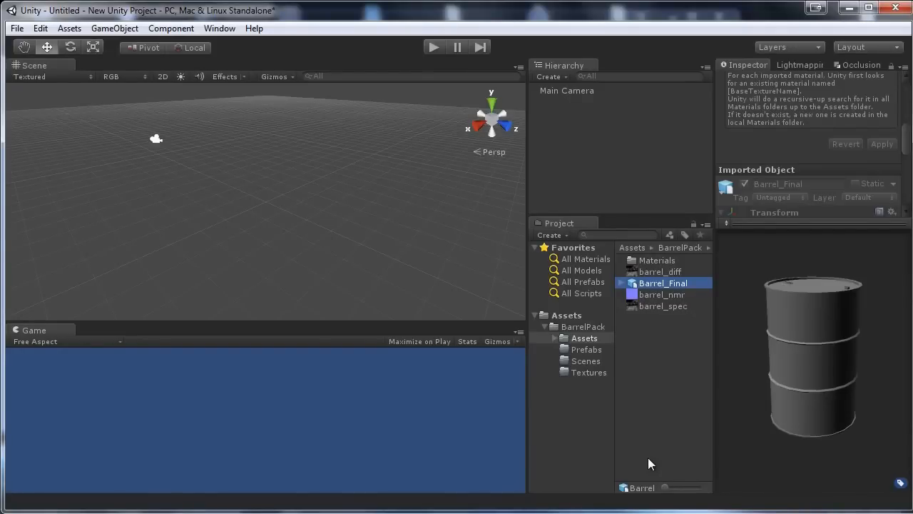
click(605, 89)
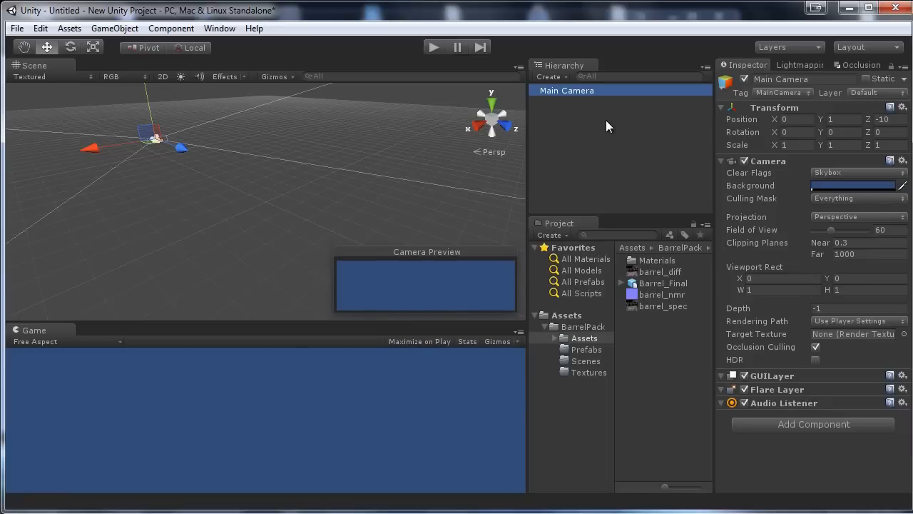
Move the barrel_diff, barrel_nmr and barrel_spec textures from the Assets subfolder into BarrelPack's Textures subfolder.
click(670, 272)
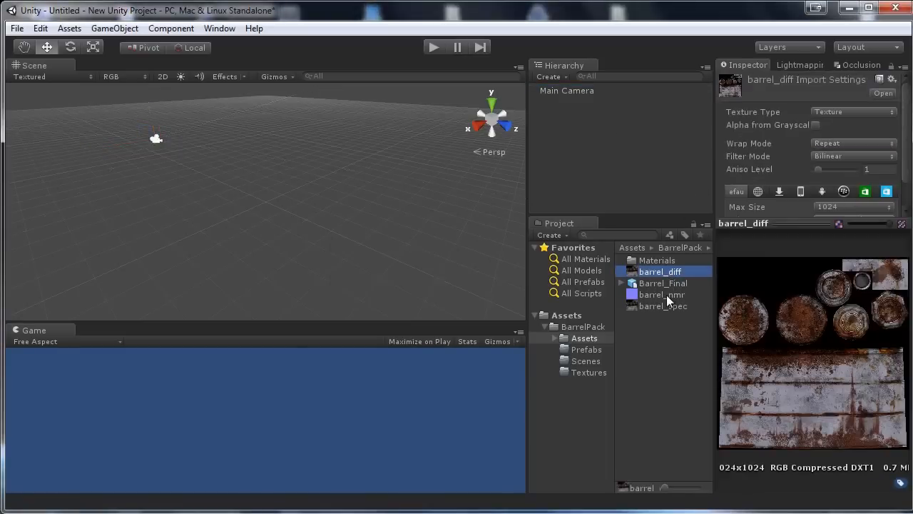
ctrl+click(667, 295)
ctrl+click(651, 305)
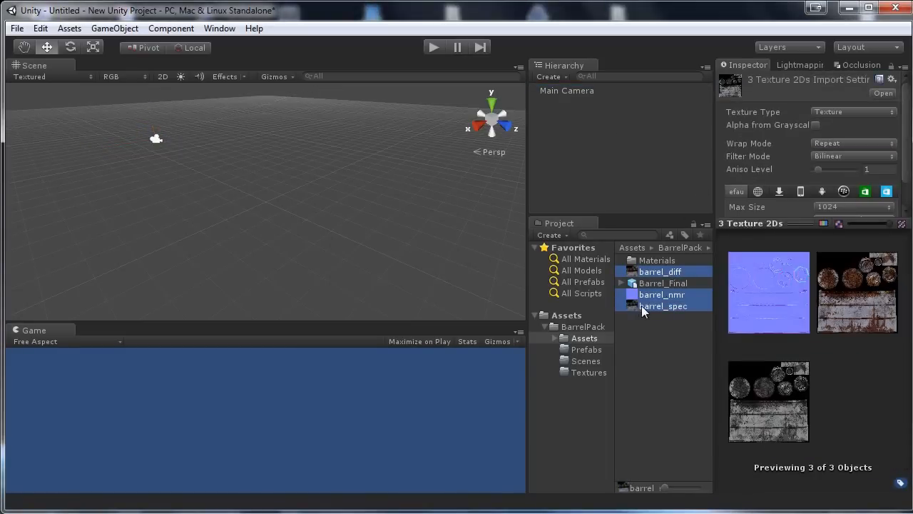
drag(641, 305, 582, 374)
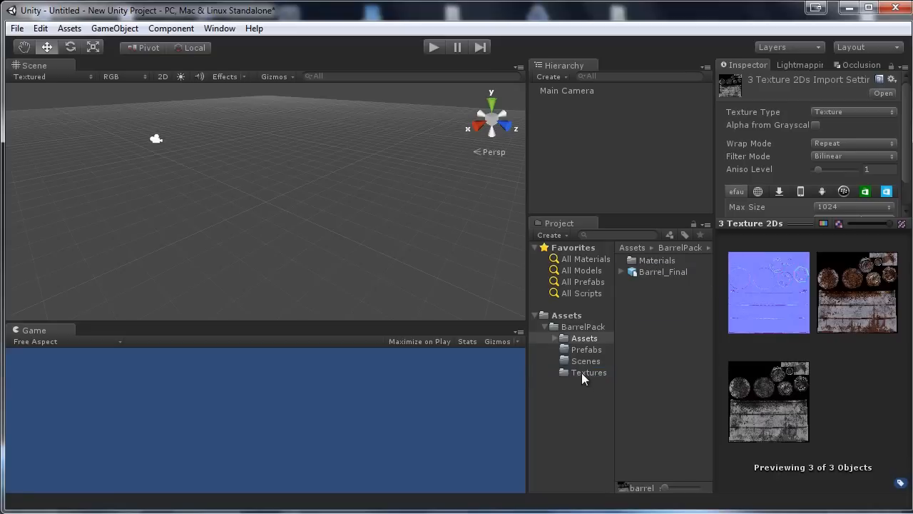
click(581, 373)
click(582, 338)
Place the Barrel_Final model from the project's Assets subfolder into the scene.
click(636, 272)
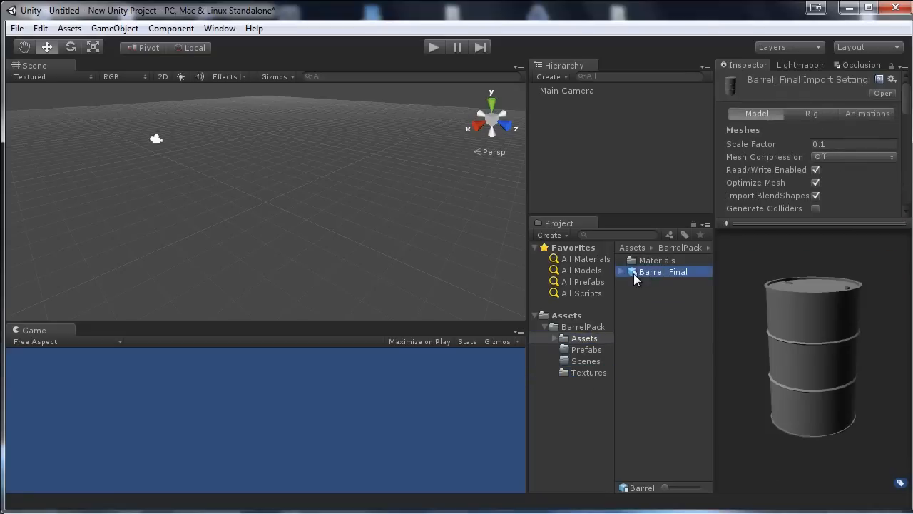
drag(645, 270, 513, 194)
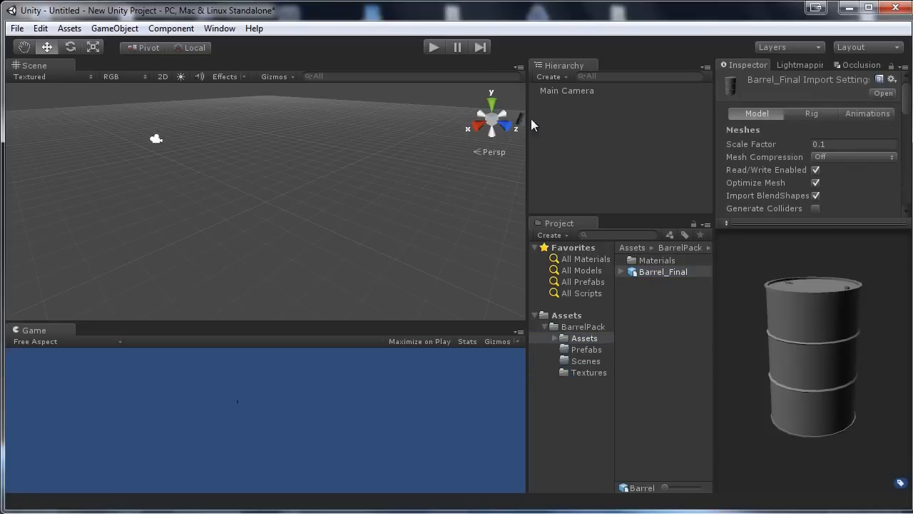
drag(531, 119, 575, 100)
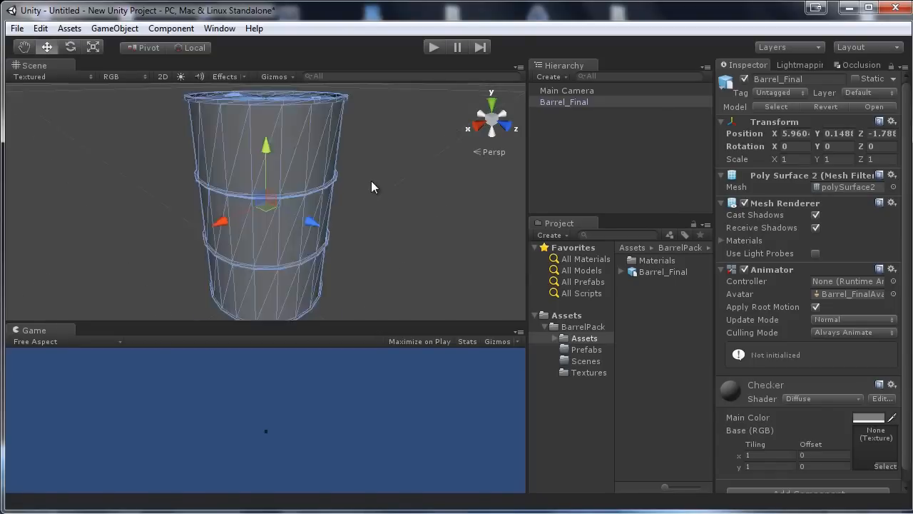
scroll(368, 181, down, 4)
alt+drag(367, 178, 383, 171)
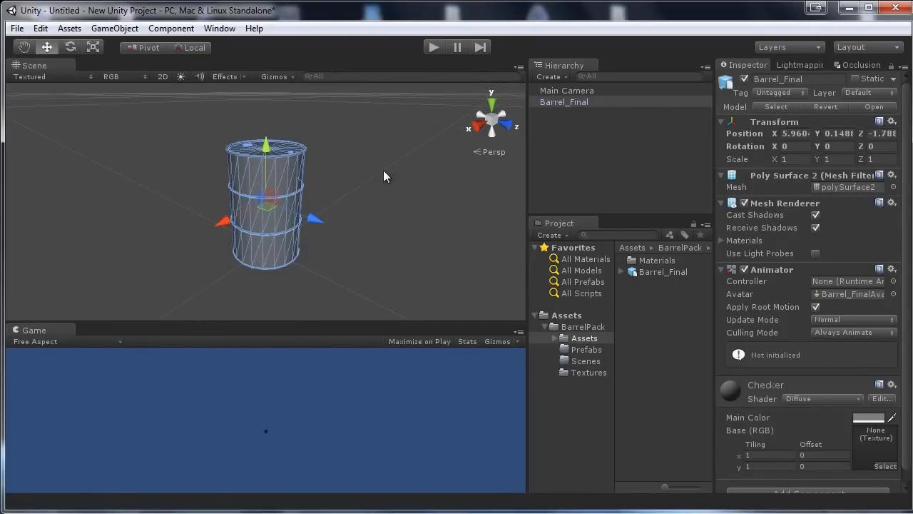
Set the Barrel_Final object's position to X 0, Y 0, Z 0.
click(792, 134)
text(0)
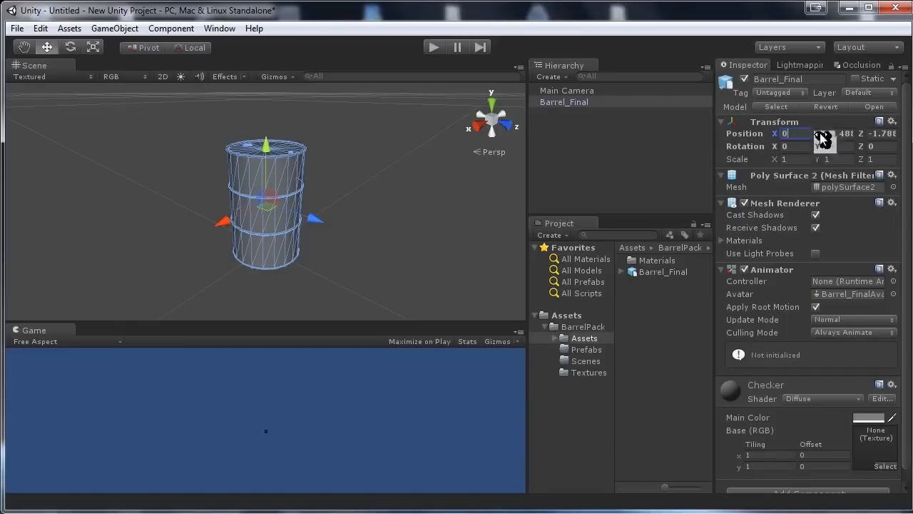
click(831, 134)
text(0)
click(876, 133)
text(0)
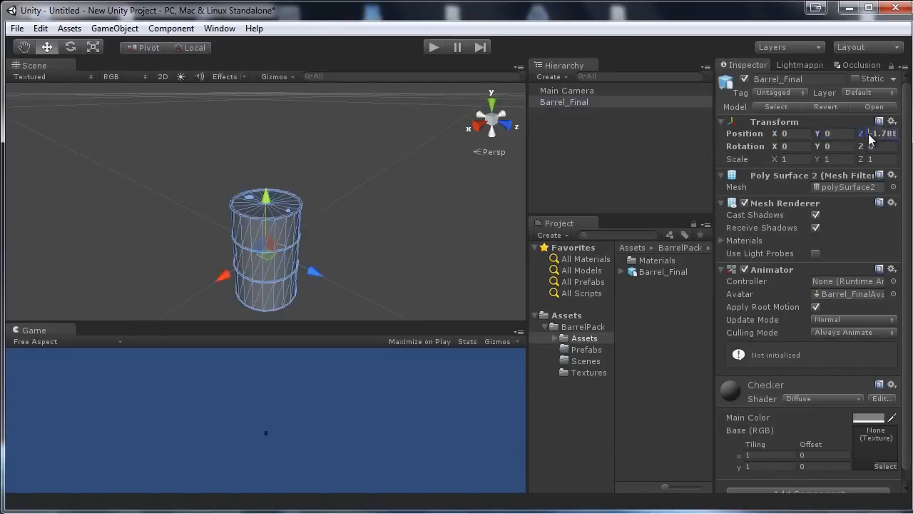
scroll(362, 188, down, 3)
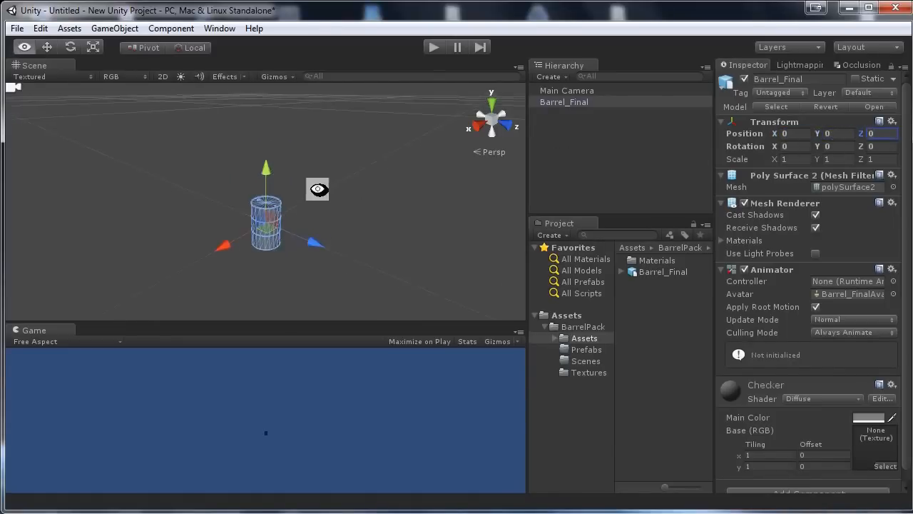
alt+drag(316, 190, 202, 185)
alt+drag(252, 193, 288, 198)
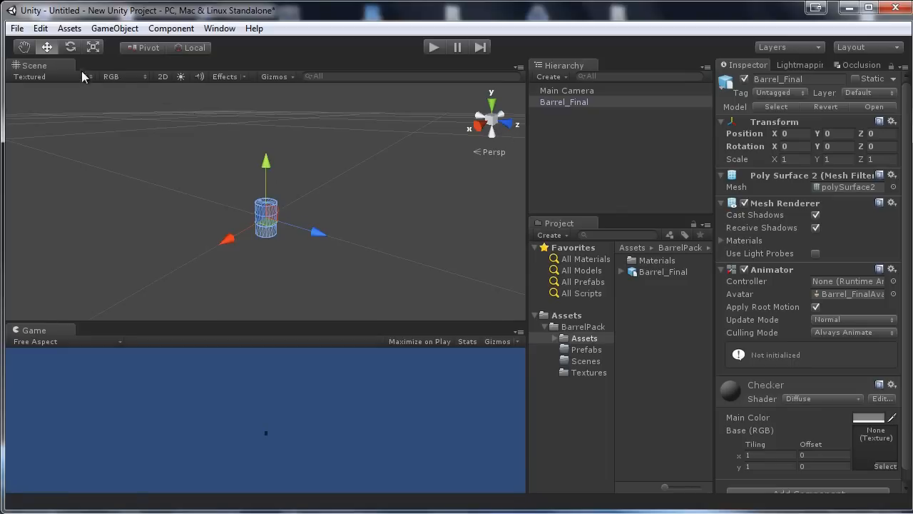
Import the complete Character Controller standard package into the project.
click(69, 30)
mouse_move(141, 133)
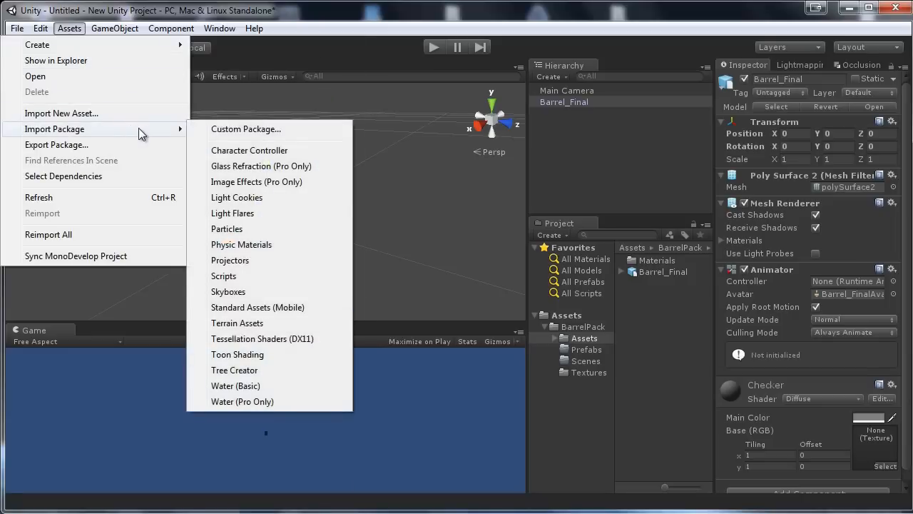
click(224, 150)
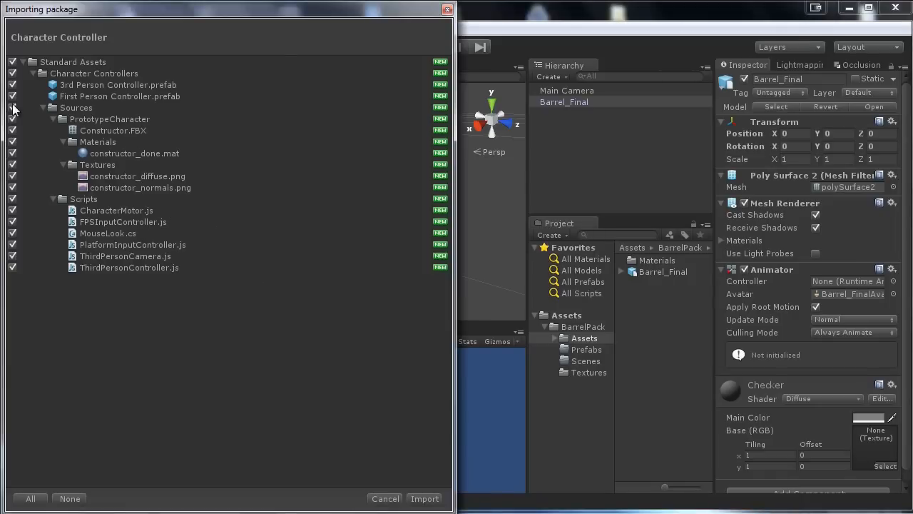
click(427, 498)
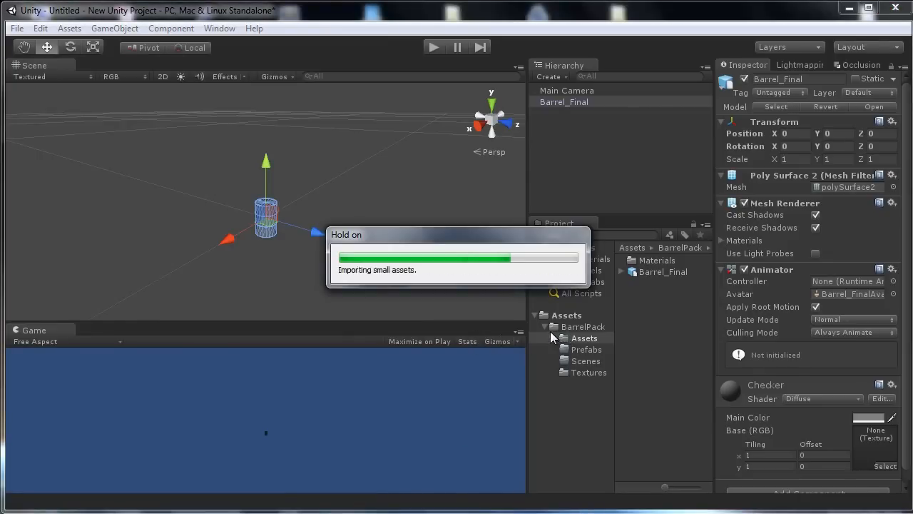
Place the First Person Controller prefab from the Standard Assets character controllers folder into the scene near the barrel.
click(583, 385)
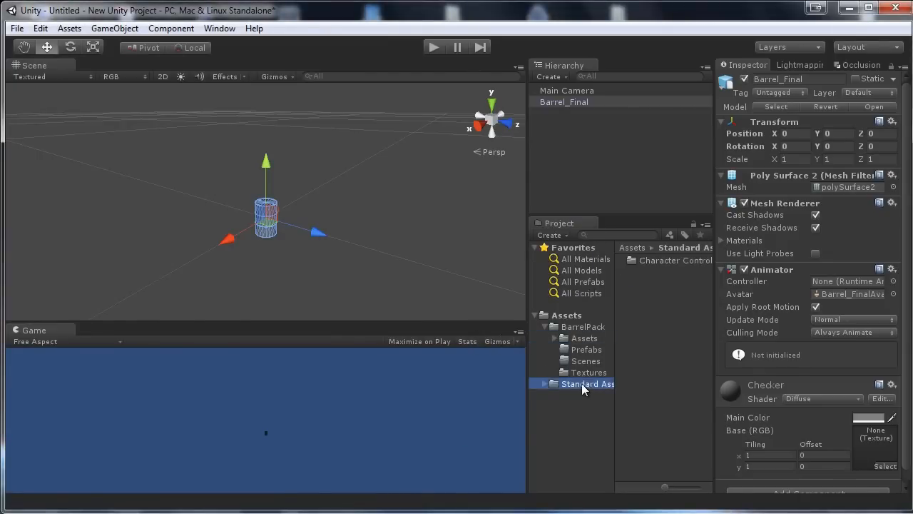
click(554, 395)
click(592, 395)
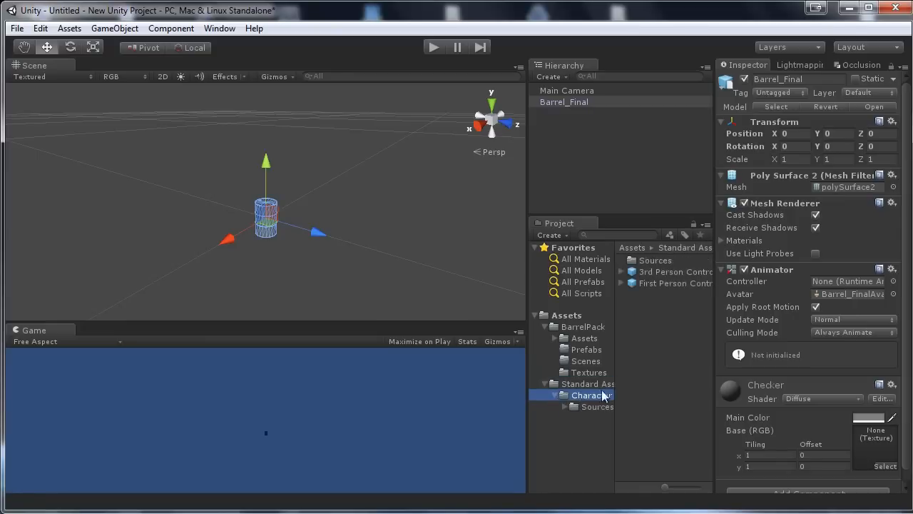
drag(665, 282, 284, 225)
key(f)
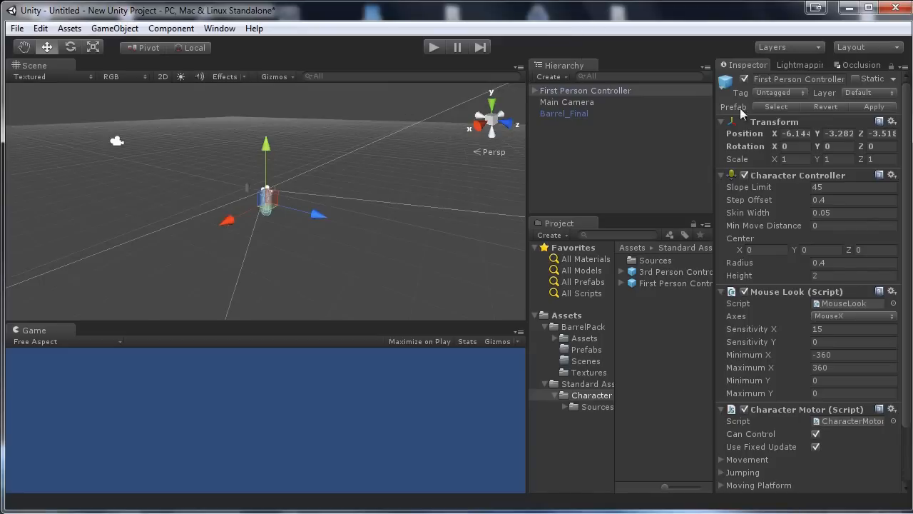
Reset the First Person Controller's Transform and frame it in the scene.
click(890, 122)
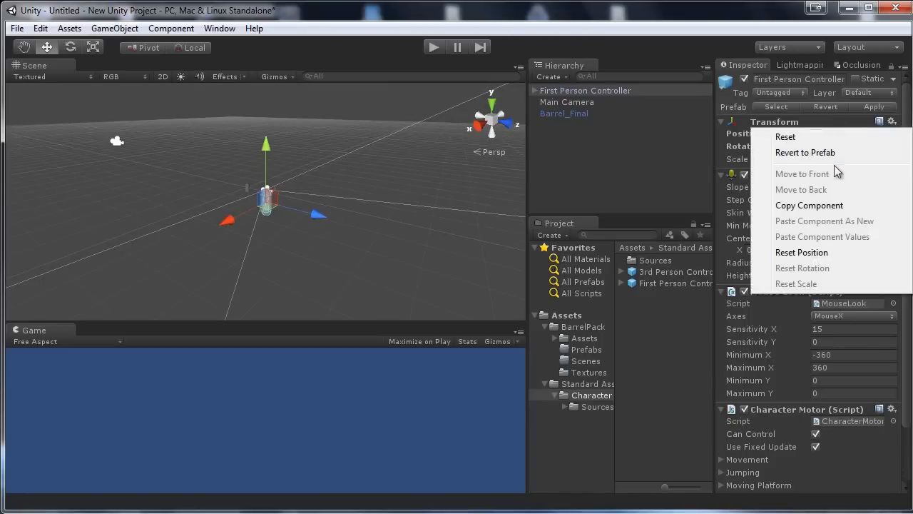
click(768, 136)
key(f)
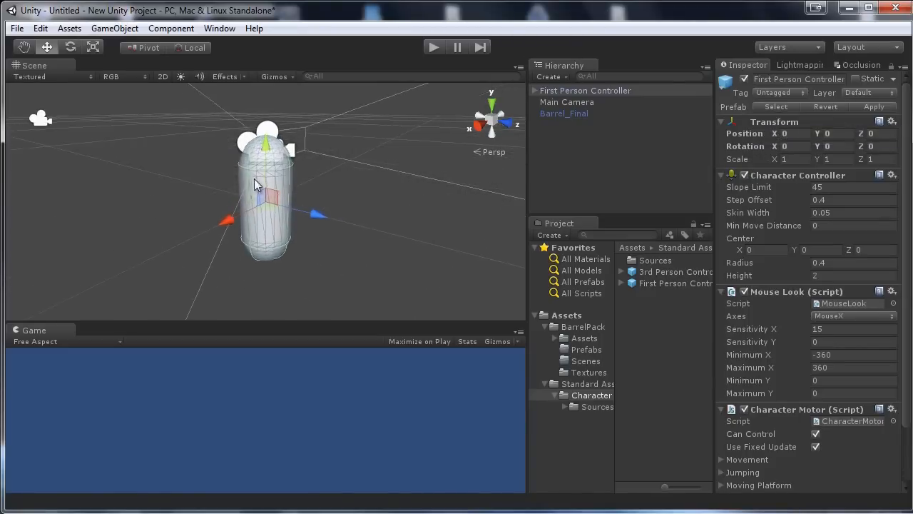
Move the First Person Controller beside the barrel and raise it, to about Y 0.76 and Z 0.49.
alt+drag(254, 180, 435, 177)
scroll(316, 189, up, 5)
scroll(335, 168, down, 5)
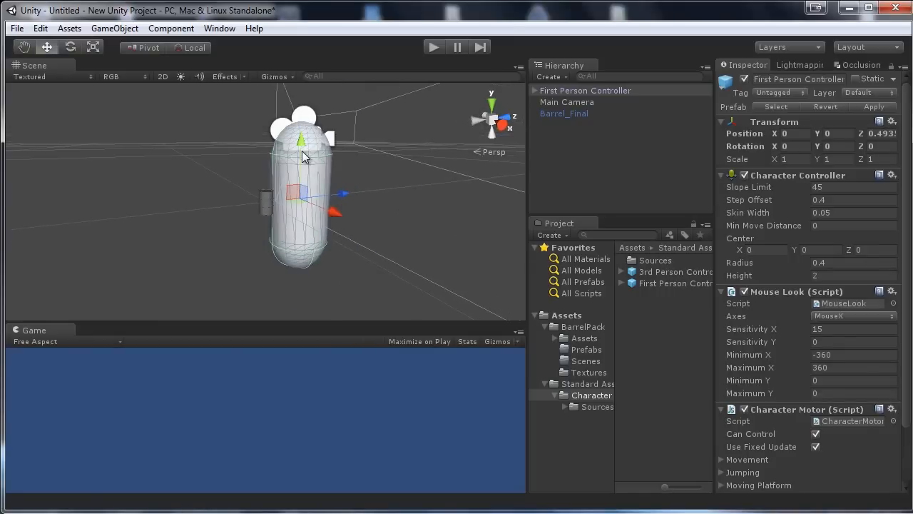
drag(299, 137, 305, 98)
scroll(279, 170, up, 5)
alt+drag(279, 172, 221, 195)
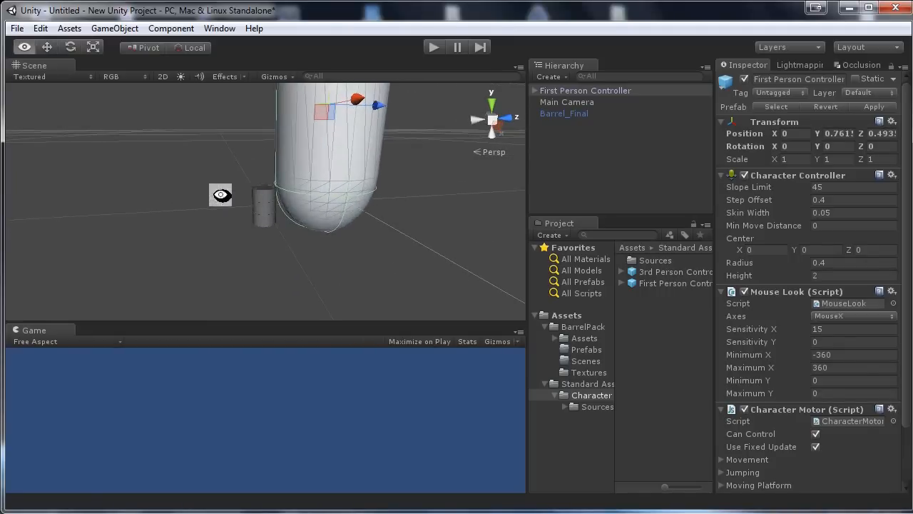
Set the Barrel_Final model's mesh Scale Factor to 0.5 and apply the import settings.
click(575, 336)
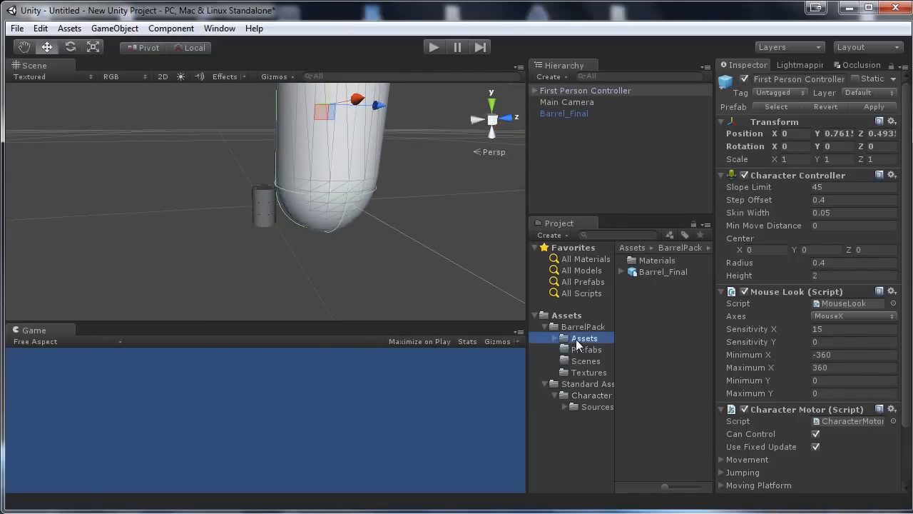
click(650, 272)
click(832, 143)
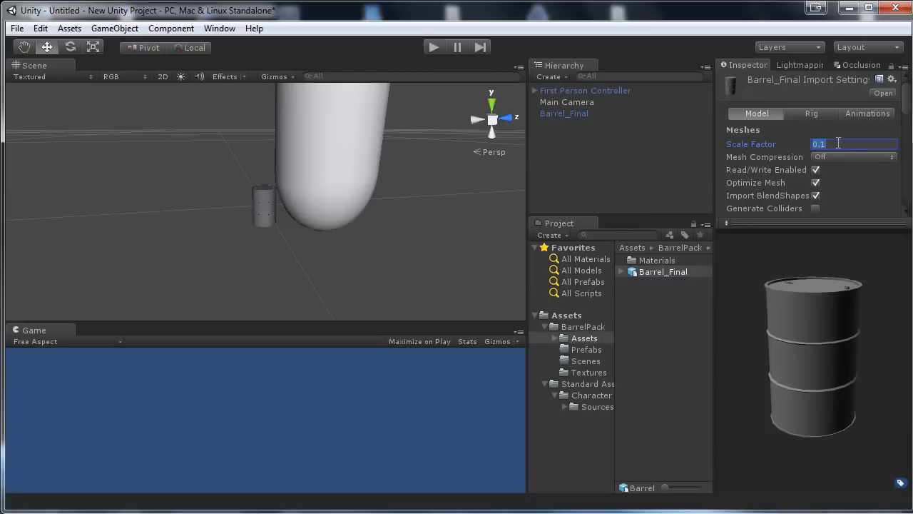
click(838, 144)
scroll(908, 111, down, 5)
click(882, 148)
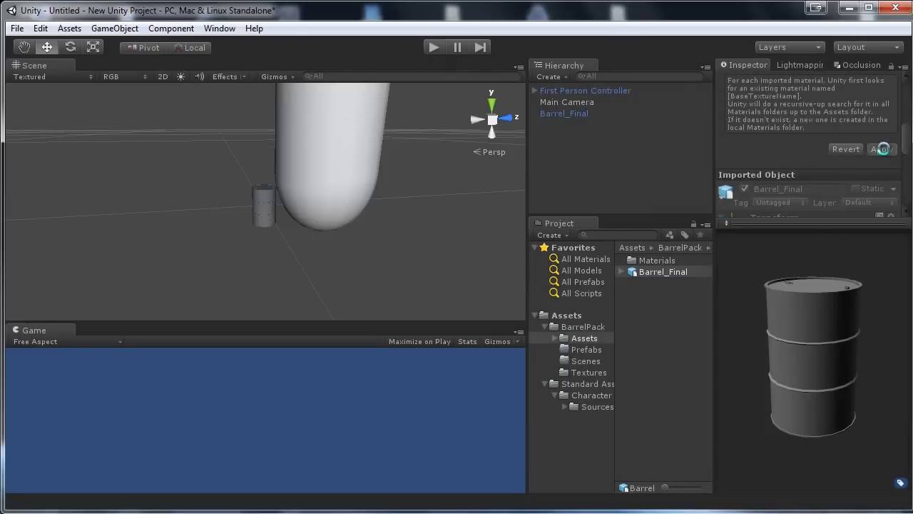
scroll(255, 223, down, 5)
Try moving the barrel upward and sideways to compare its size with the First Person Controller, undoing each move.
click(555, 114)
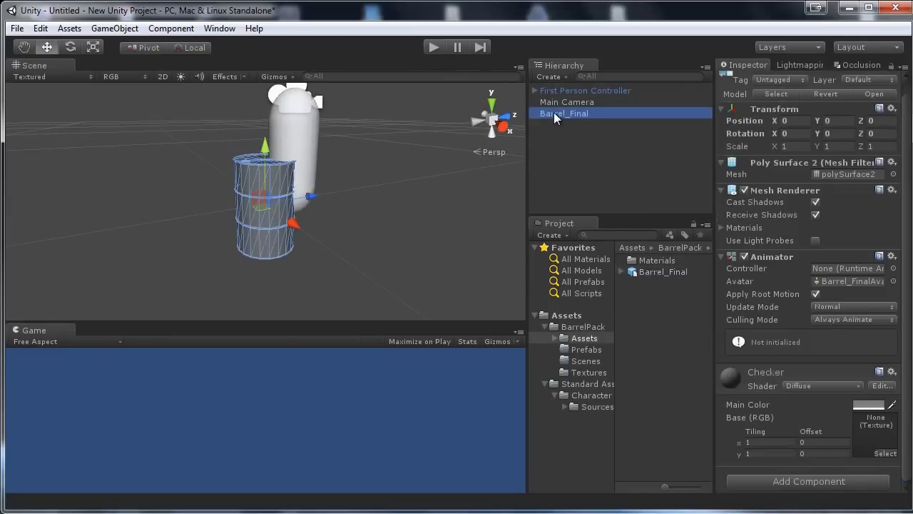
drag(256, 148, 255, 104)
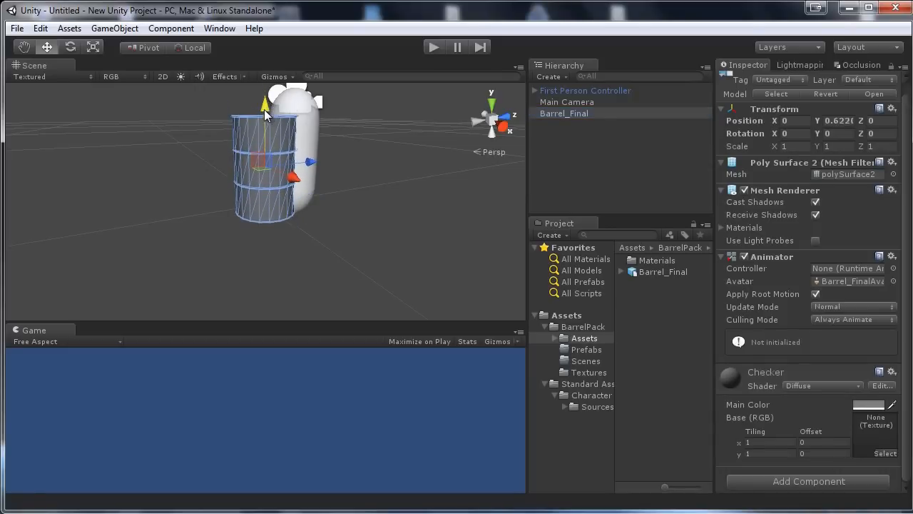
key(ctrl+z)
scroll(378, 164, up, 3)
alt+drag(346, 182, 251, 218)
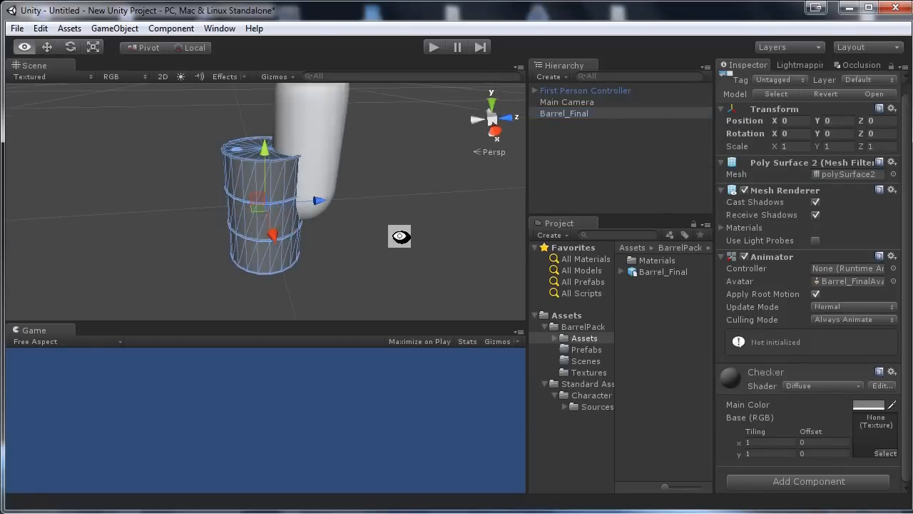
alt+drag(399, 236, 350, 196)
middle_drag(281, 152, 269, 216)
drag(268, 215, 391, 211)
key(ctrl+z)
Set the Barrel_Final model's mesh Scale Factor to 0.4 and apply the import settings.
click(686, 271)
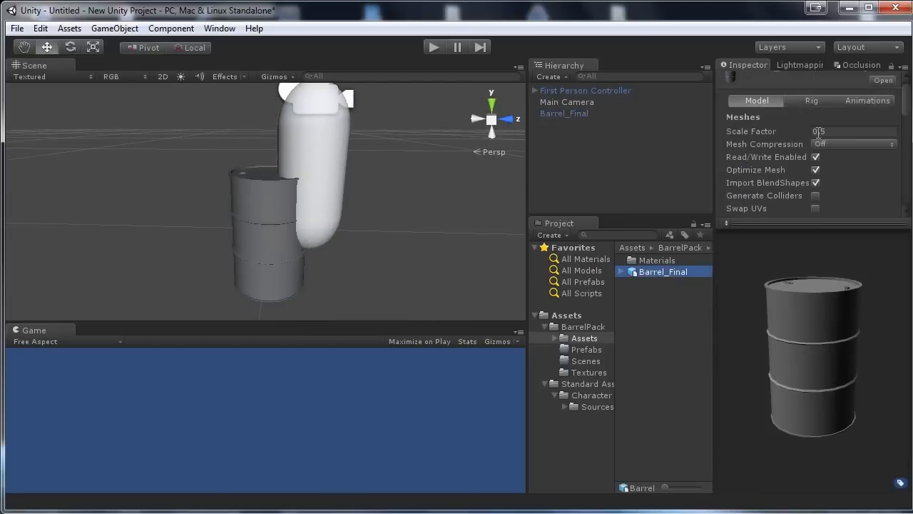
click(836, 131)
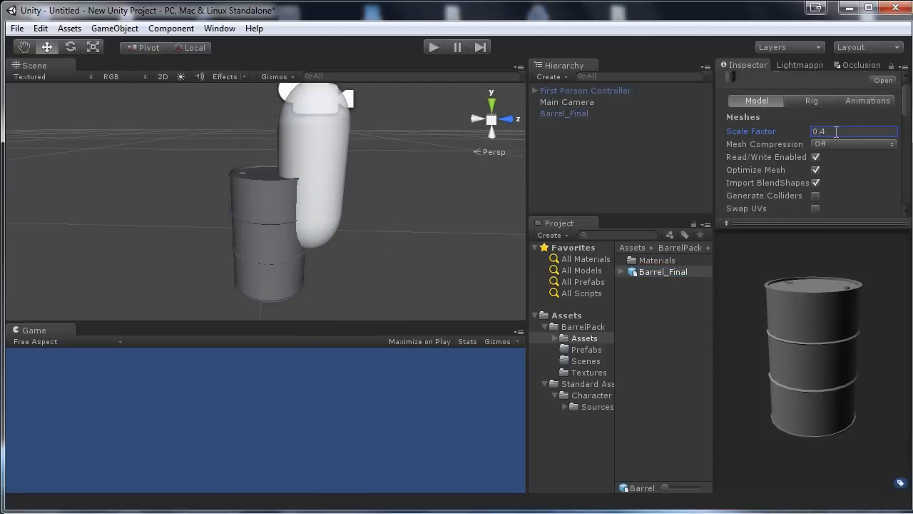
drag(905, 94, 897, 137)
click(885, 103)
alt+drag(399, 178, 457, 164)
Delete the First Person Controller from the scene and collapse the Standard Assets folder.
click(591, 92)
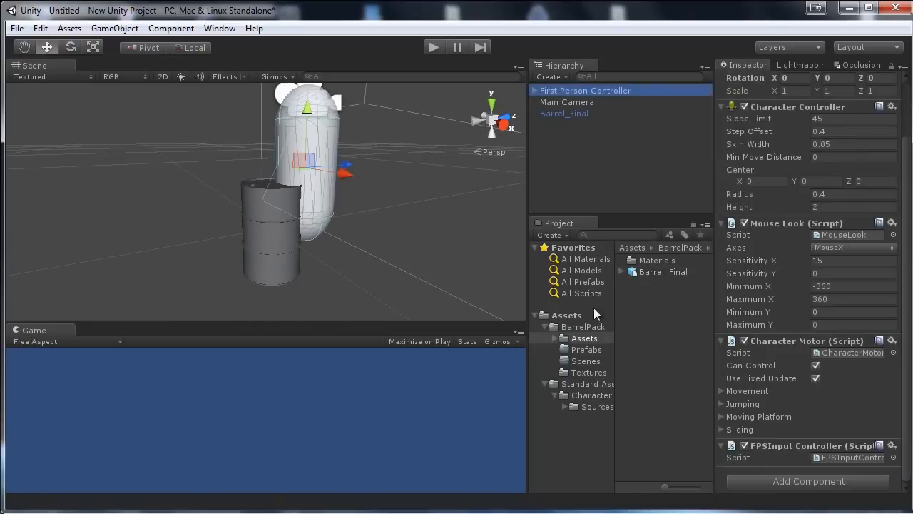
key(Delete)
click(555, 383)
click(544, 385)
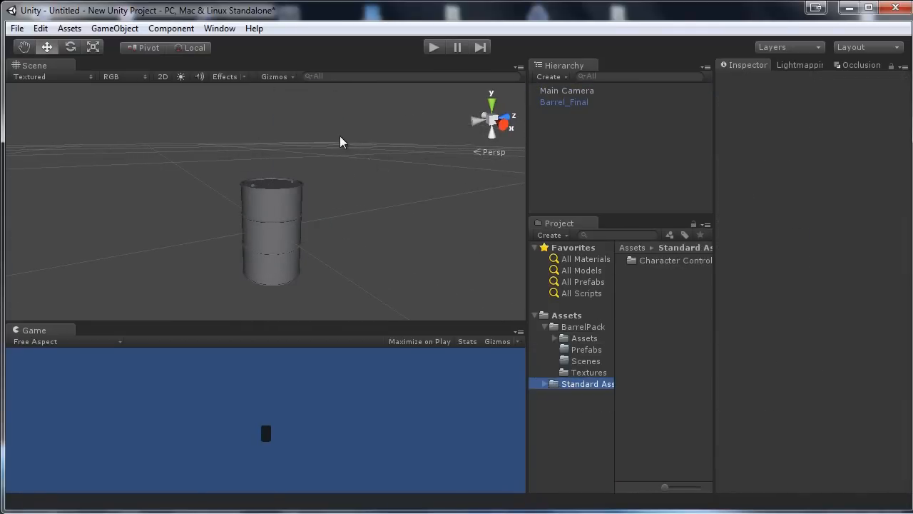
Switch the shader of the barrel's Checker material to Bumped Diffuse, with the BarrelPack Textures folder open.
scroll(339, 136, up, 2)
click(301, 217)
mouse_move(373, 200)
alt+mouse_down()
mouse_move(350, 182)
mouse_move(295, 167)
mouse_move(363, 200)
alt+mouse_up()
scroll(295, 167, up, 3)
scroll(341, 159, down, 3)
scroll(371, 186, down, 2)
middle_drag(378, 164, 389, 167)
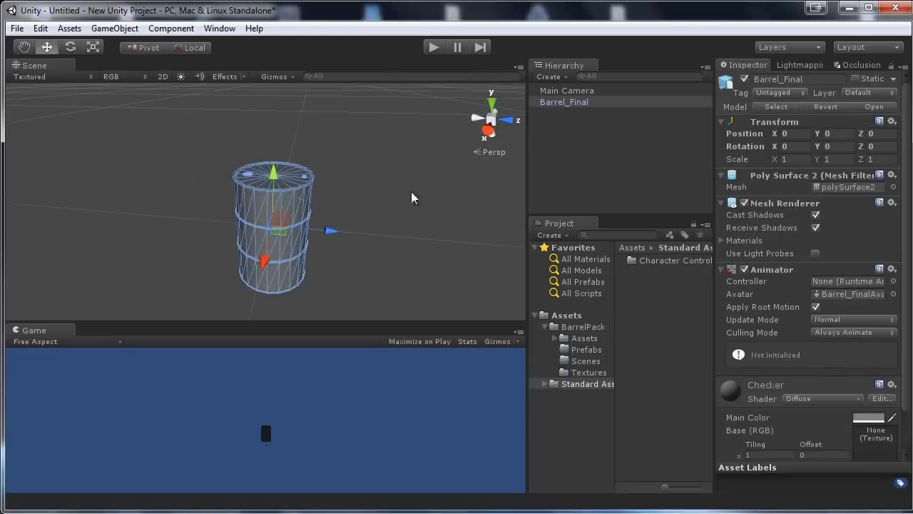
scroll(413, 259, up, 2)
scroll(876, 277, down, 3)
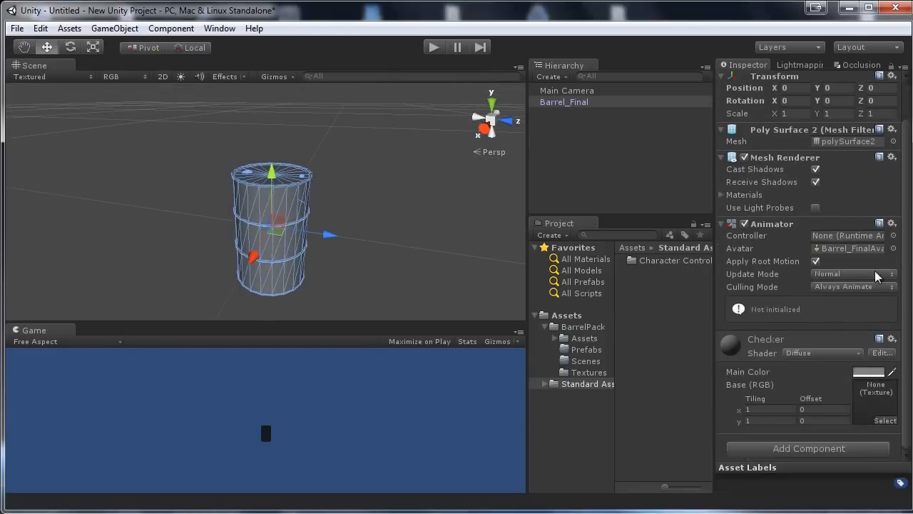
click(586, 372)
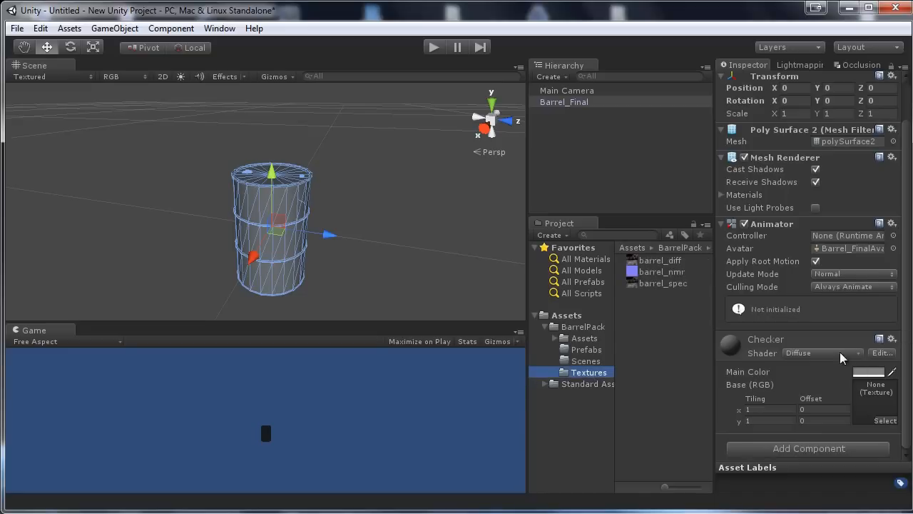
click(836, 352)
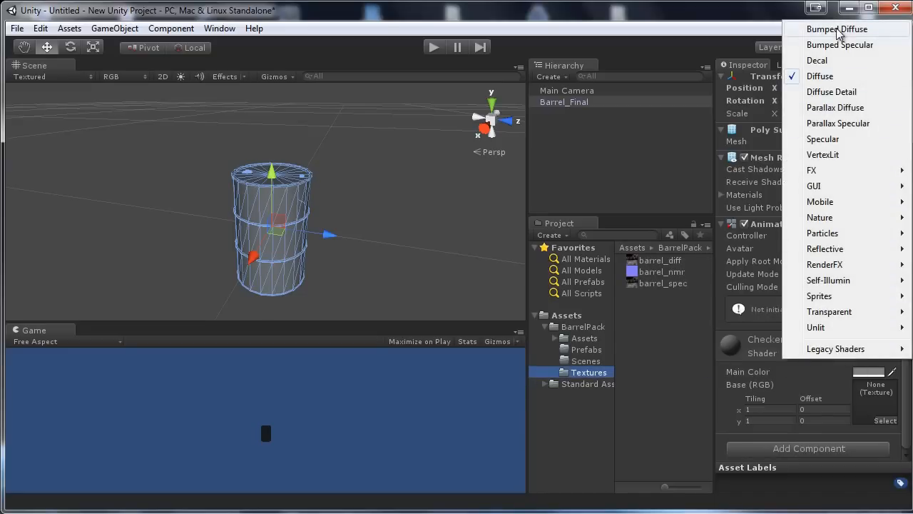
click(838, 29)
scroll(901, 398, down, 5)
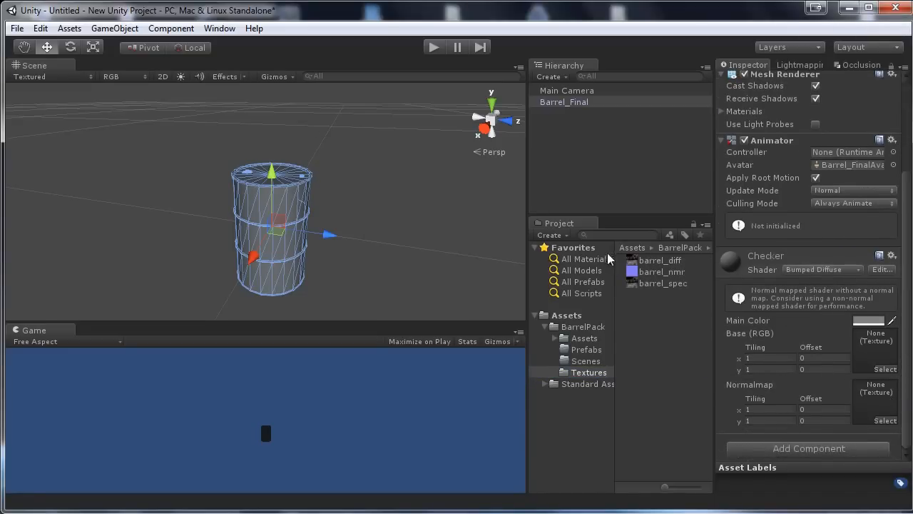
Assign barrel_diff as the material's base texture and barrel_nmr as its Normalmap, fixing the texture's normal map marking.
drag(649, 261, 876, 410)
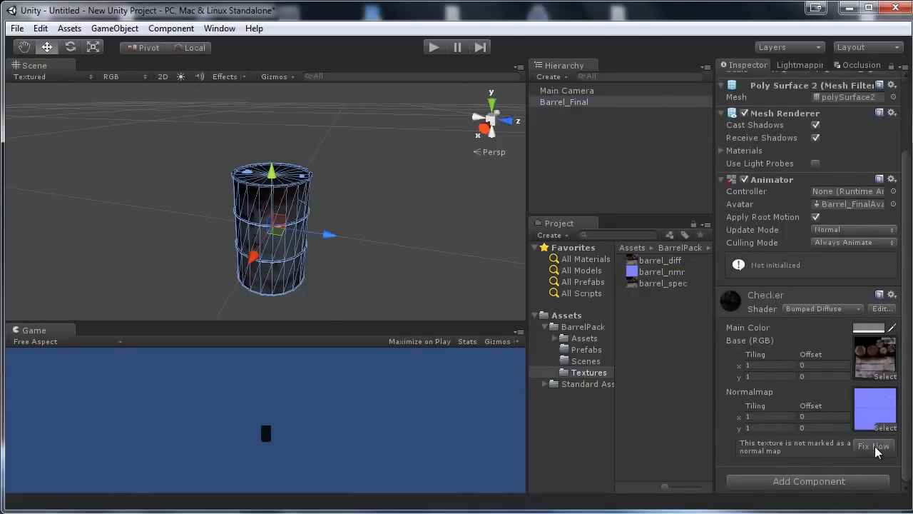
click(874, 446)
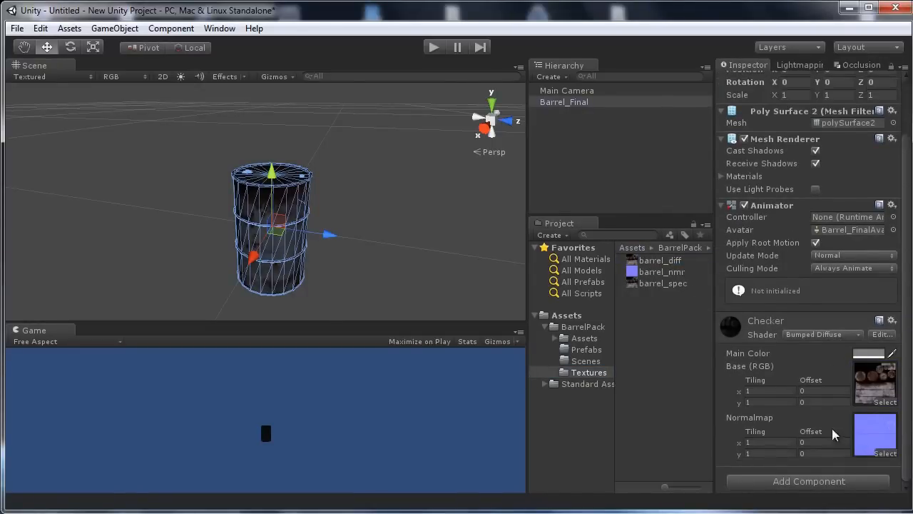
click(372, 169)
Add a Directional Light to the scene.
alt+drag(369, 177, 214, 150)
click(115, 28)
mouse_move(143, 75)
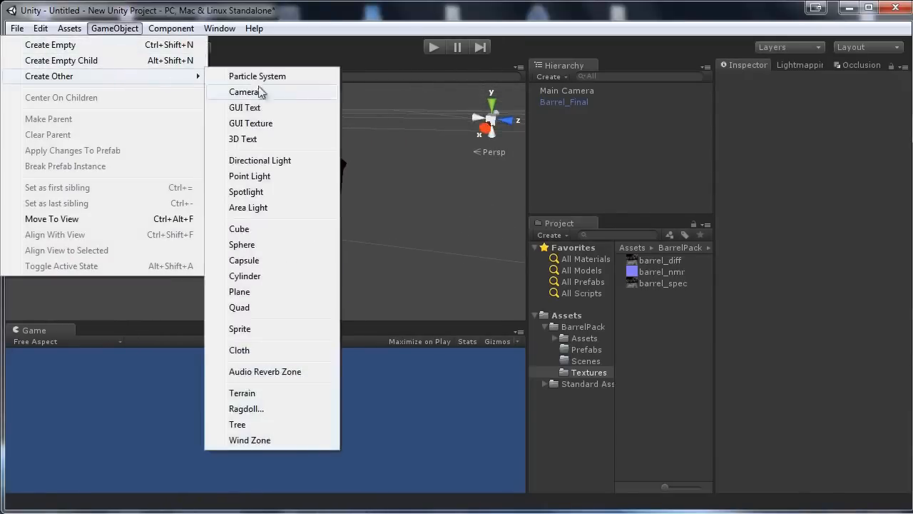
click(284, 164)
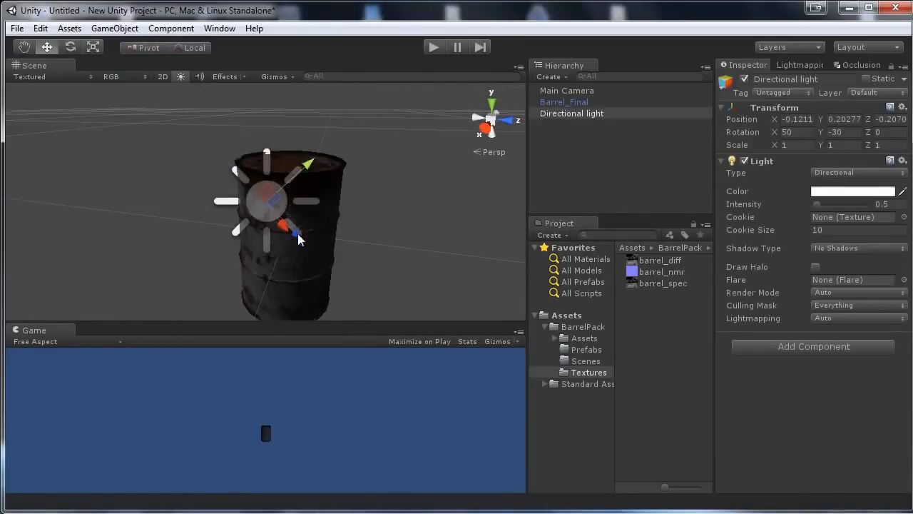
Move the directional light to about X 0.54, Y 1.77, Z -1.34 and set its Intensity to 1.5.
drag(298, 236, 131, 148)
scroll(202, 136, down, 5)
middle_drag(207, 127, 244, 166)
alt+drag(244, 165, 320, 134)
drag(817, 204, 825, 204)
scroll(228, 232, up, 2)
middle_drag(228, 236, 236, 118)
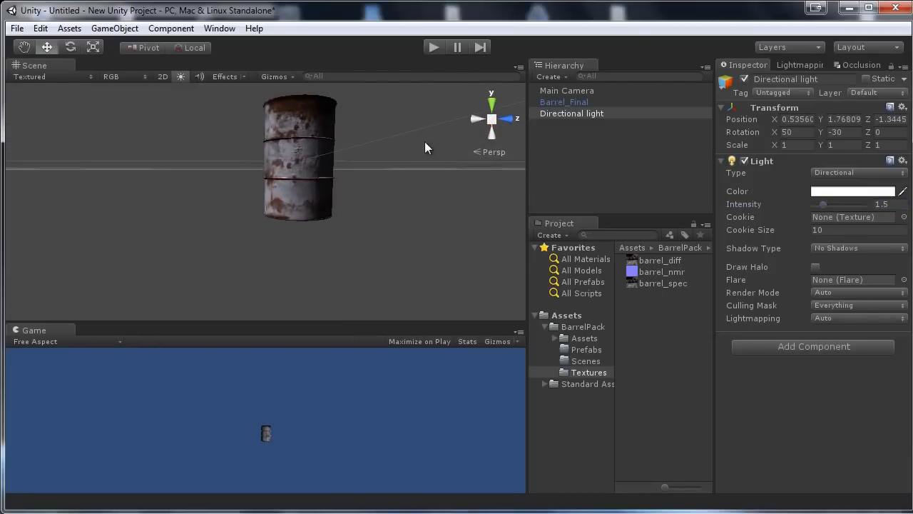
Examine the textured, lit barrel from several angles and distances.
alt+drag(389, 143, 482, 167)
middle_drag(390, 142, 376, 168)
alt+drag(376, 167, 236, 185)
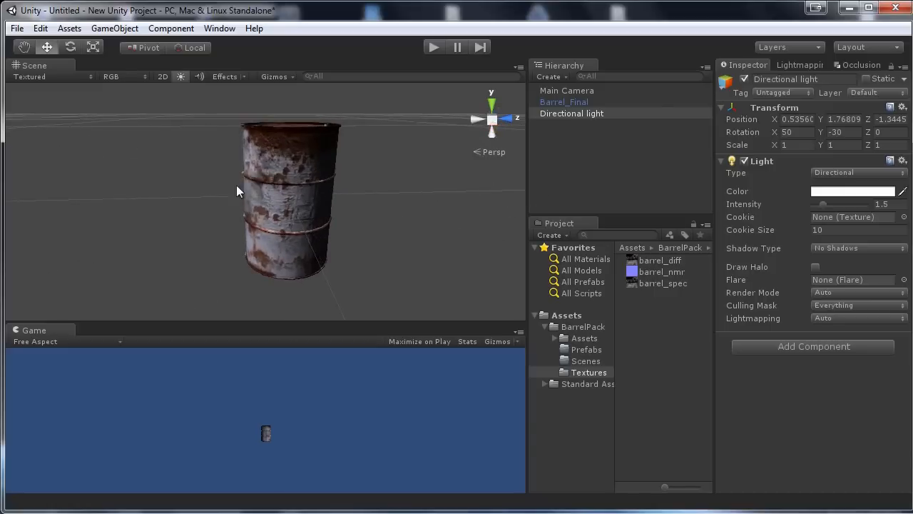
click(264, 162)
click(343, 192)
scroll(344, 196, down, 2)
alt+drag(344, 199, 300, 220)
scroll(300, 220, up, 3)
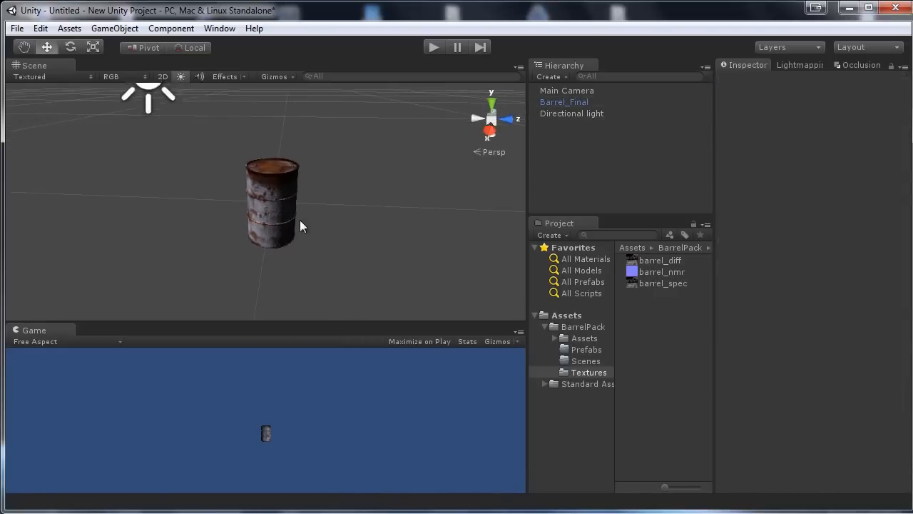
middle_drag(291, 196, 286, 237)
alt+drag(339, 249, 462, 177)
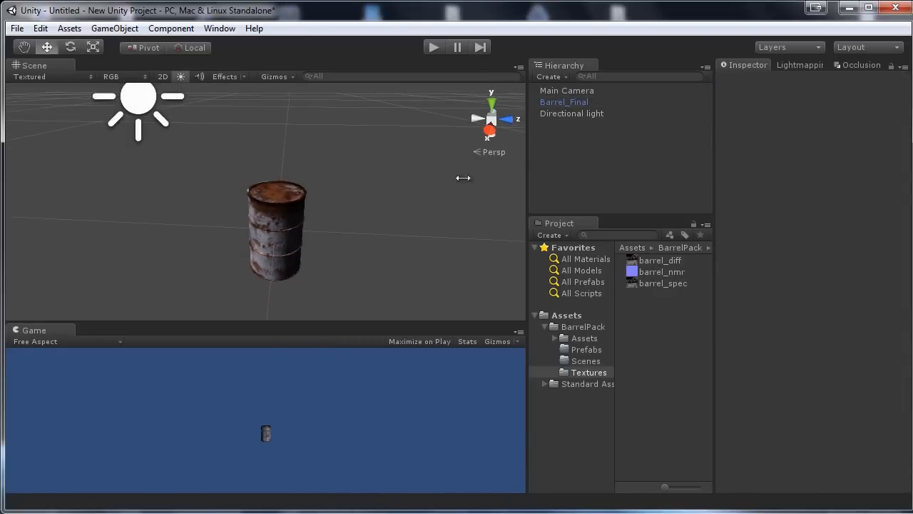
Create an empty GameObject and name it Assets.
click(116, 28)
click(124, 43)
click(813, 79)
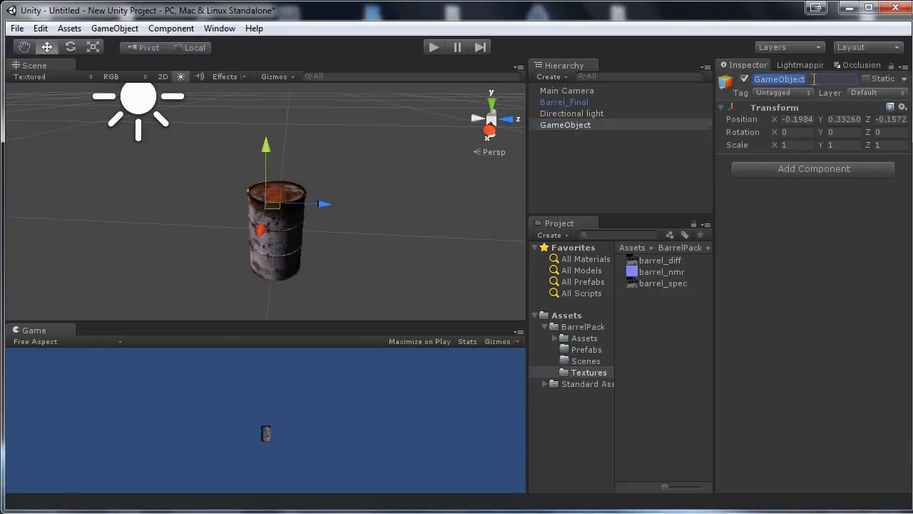
text(Assets)
key(Return)
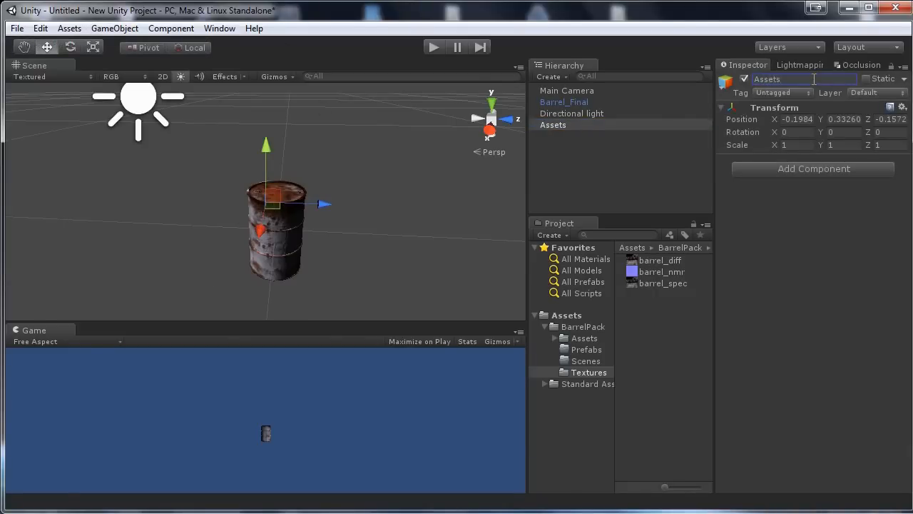
Make Barrel_Final a child of the Assets object in the scene hierarchy.
click(597, 102)
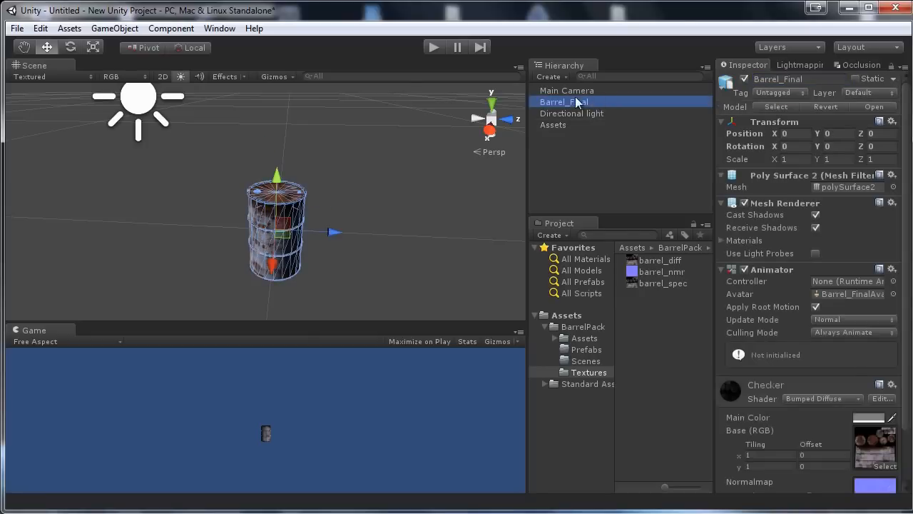
drag(577, 98, 582, 122)
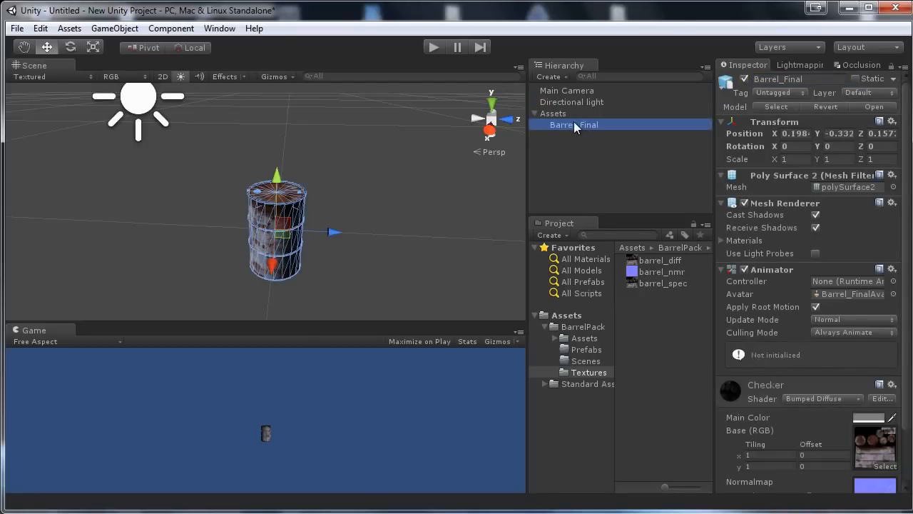
click(551, 113)
click(561, 126)
Create a prefab from the scene's Barrel_Final object in the BarrelPack Prefabs folder and select it.
alt+drag(386, 189, 405, 210)
scroll(345, 197, up, 5)
scroll(353, 206, down, 3)
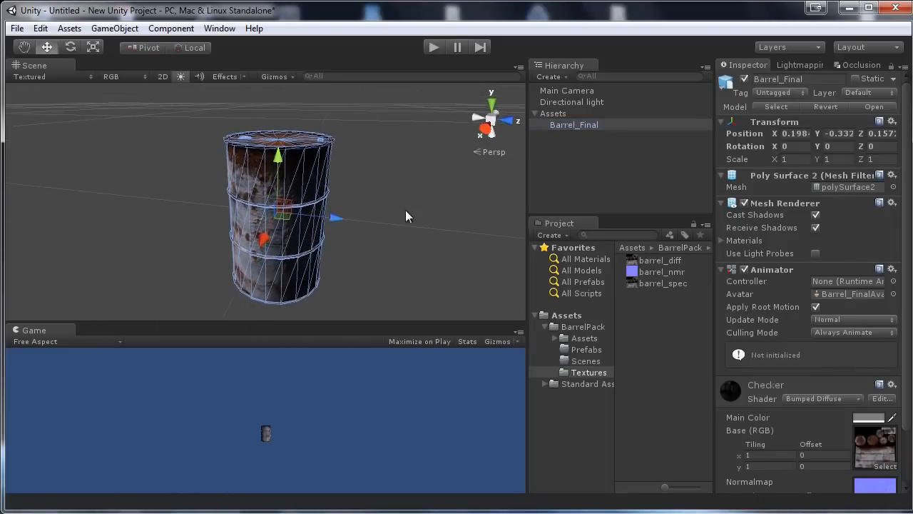
click(567, 125)
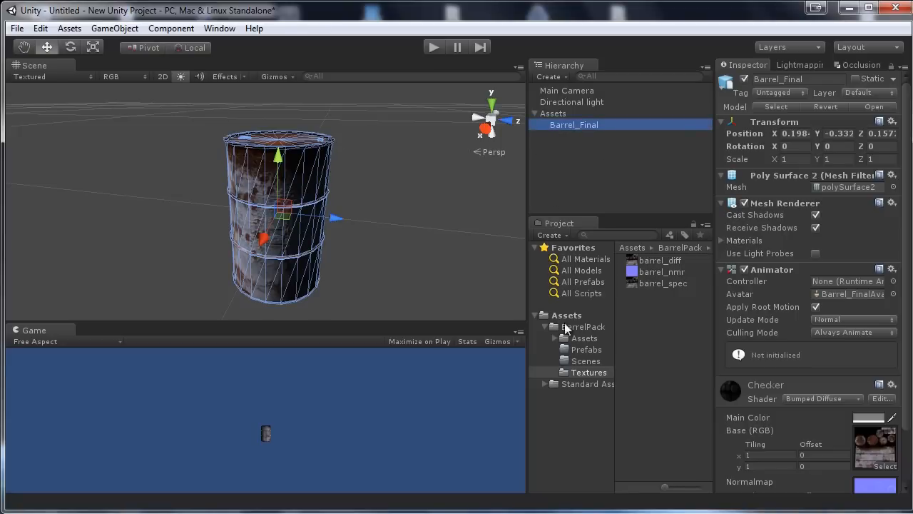
click(579, 349)
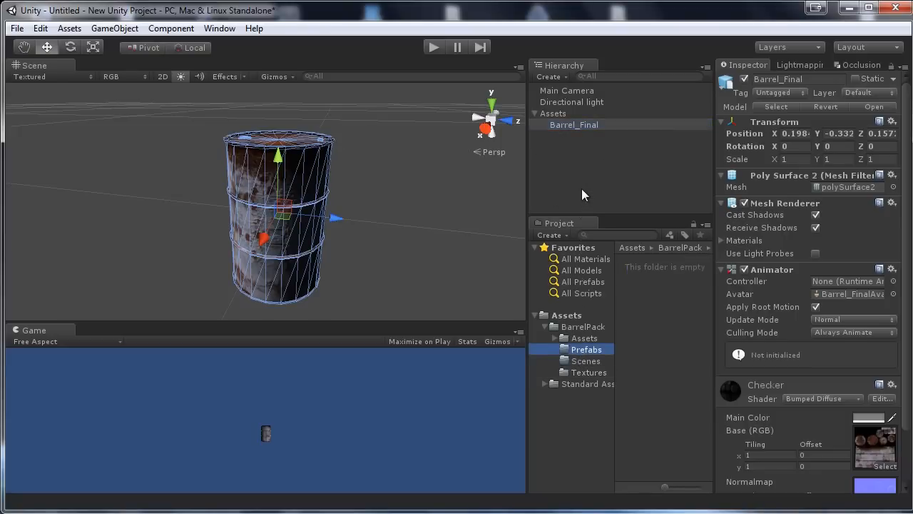
drag(573, 124, 668, 279)
click(658, 261)
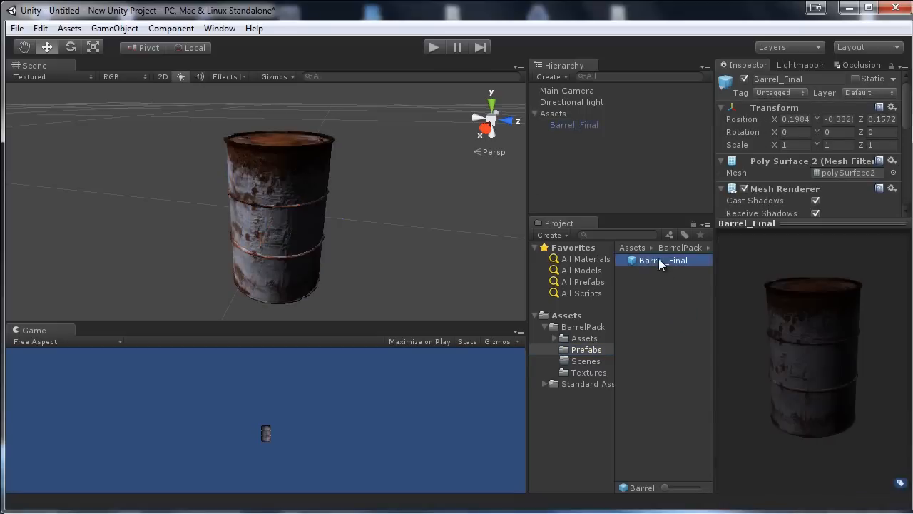
Move the scene's Barrel_Final instance away and raise it, to about X -3.12, Y 0.2, Z -4.55.
middle_drag(455, 153, 473, 177)
click(575, 124)
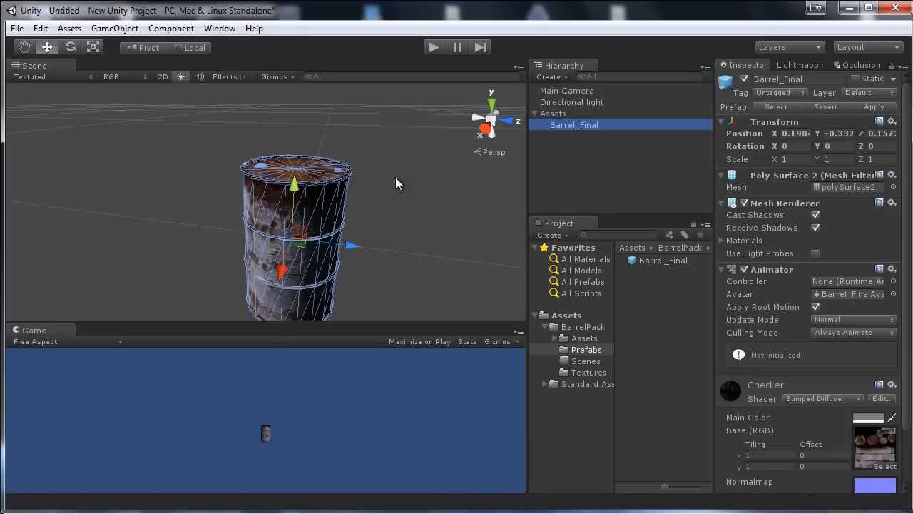
alt+drag(397, 204, 123, 157)
scroll(37, 209, down, 3)
key(f)
scroll(285, 160, down, 4)
alt+drag(307, 168, 343, 123)
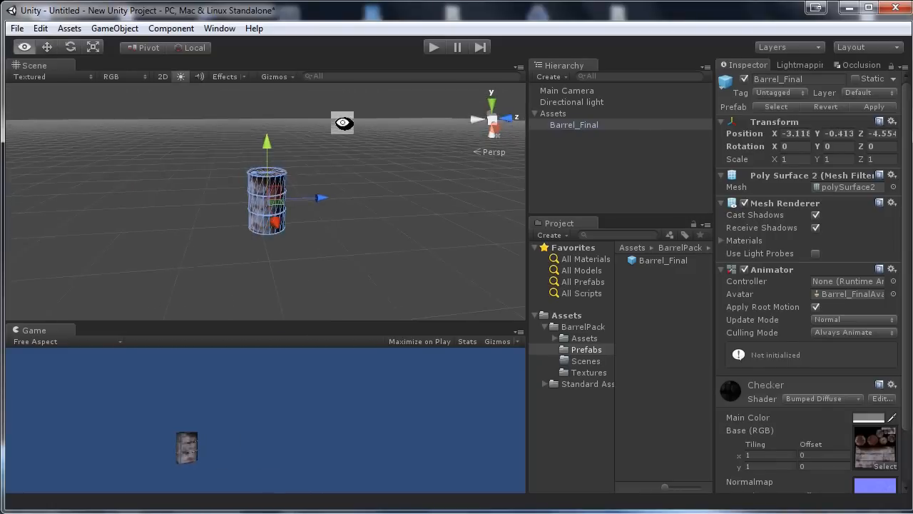
drag(264, 154, 300, 202)
Break the prefab instance link of the Barrel_Final object under Assets.
alt+middle_drag(299, 203, 194, 177)
alt+drag(297, 163, 272, 185)
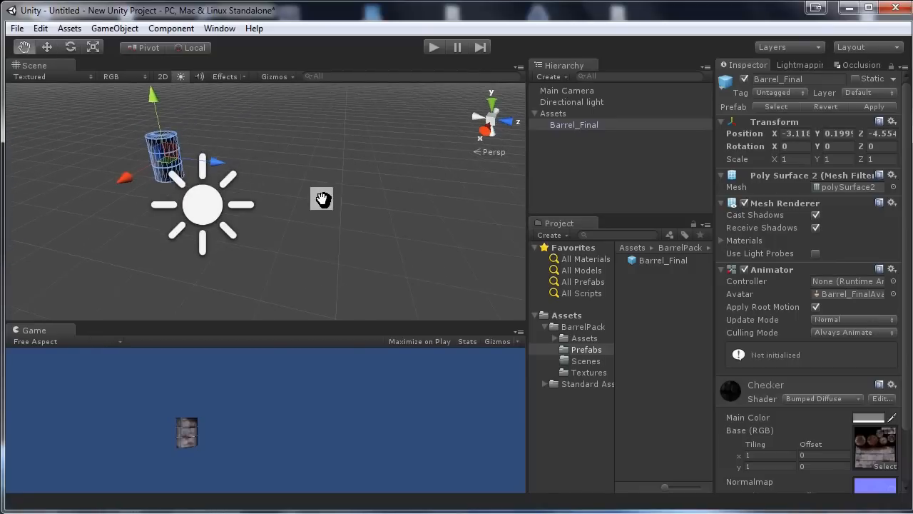
alt+drag(175, 160, 285, 175)
alt+middle_drag(206, 186, 347, 198)
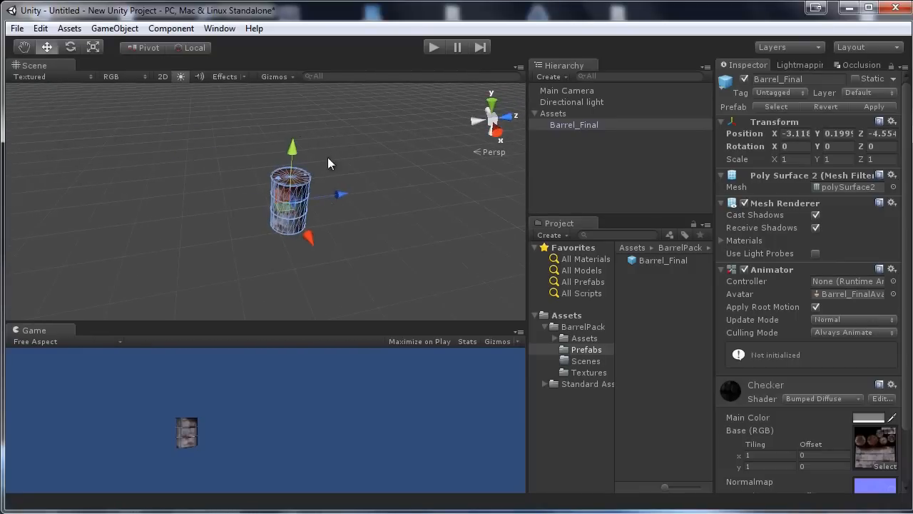
scroll(328, 158, up, 3)
alt+drag(307, 149, 279, 143)
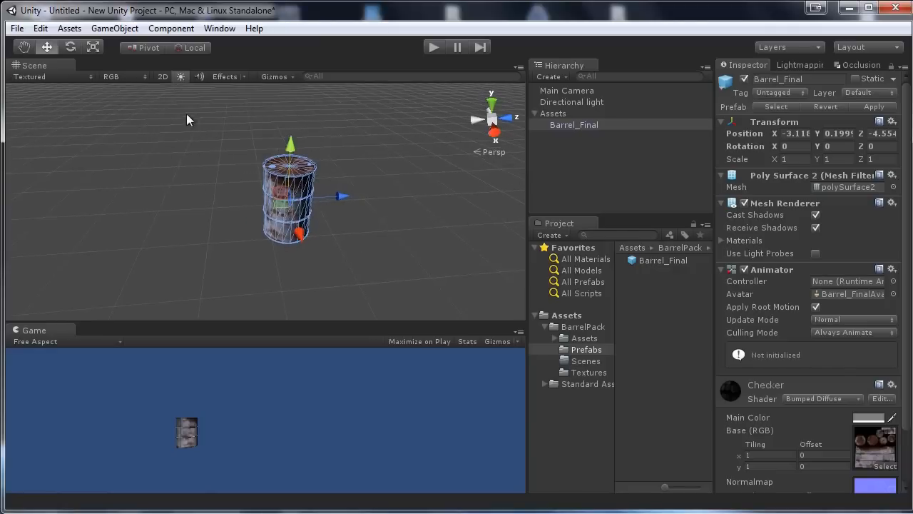
click(118, 30)
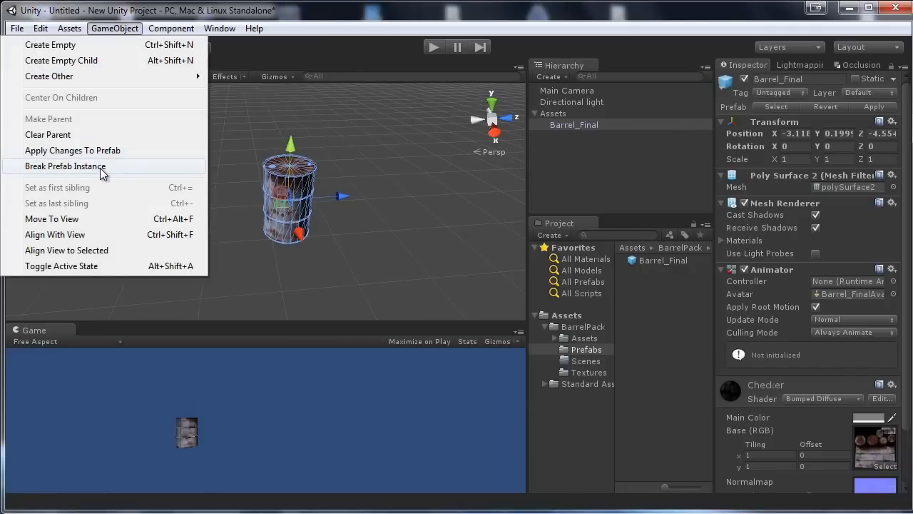
click(101, 169)
click(554, 116)
click(574, 132)
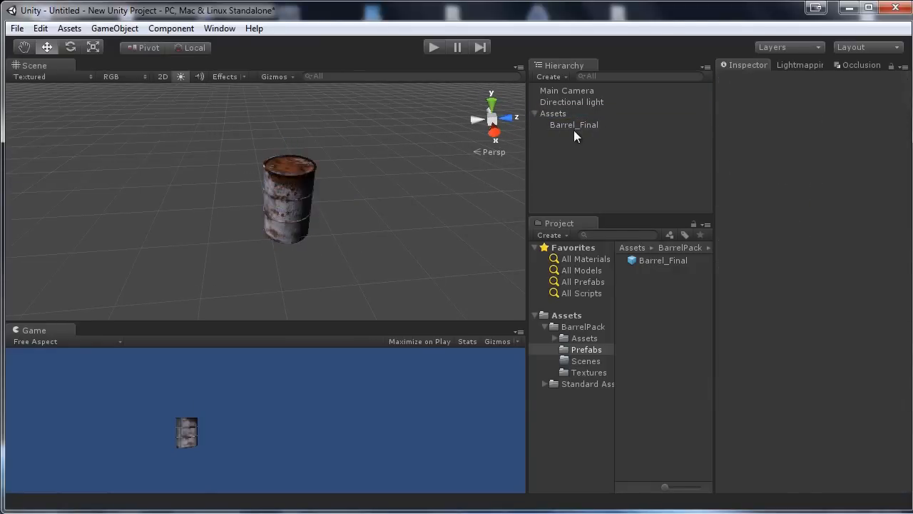
click(574, 127)
Reset the Barrel_Final prefab's Transform and place a new instance of it in the scene hierarchy.
click(650, 261)
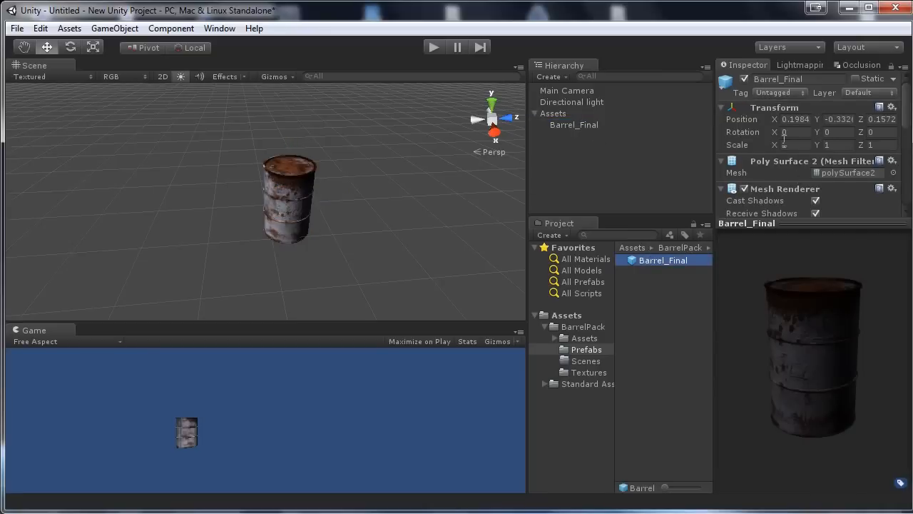
click(891, 109)
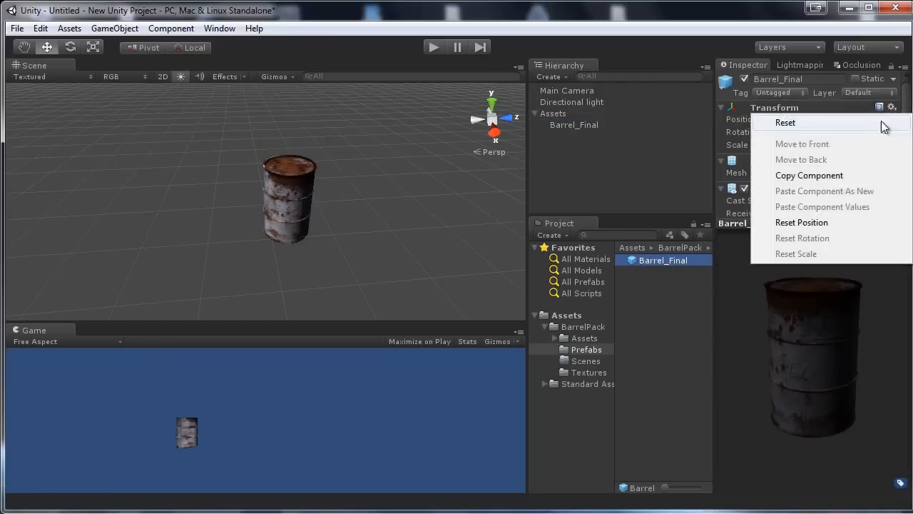
click(796, 122)
drag(553, 180, 552, 177)
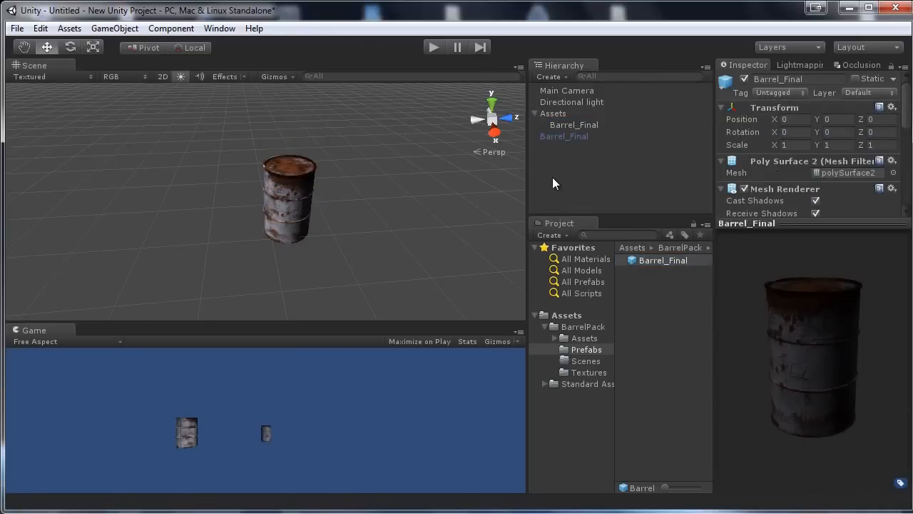
Delete the old Barrel_Final object under Assets and parent the new prefab instance to the Assets object.
click(550, 138)
key(f)
alt+drag(438, 154, 573, 113)
click(575, 122)
key(Delete)
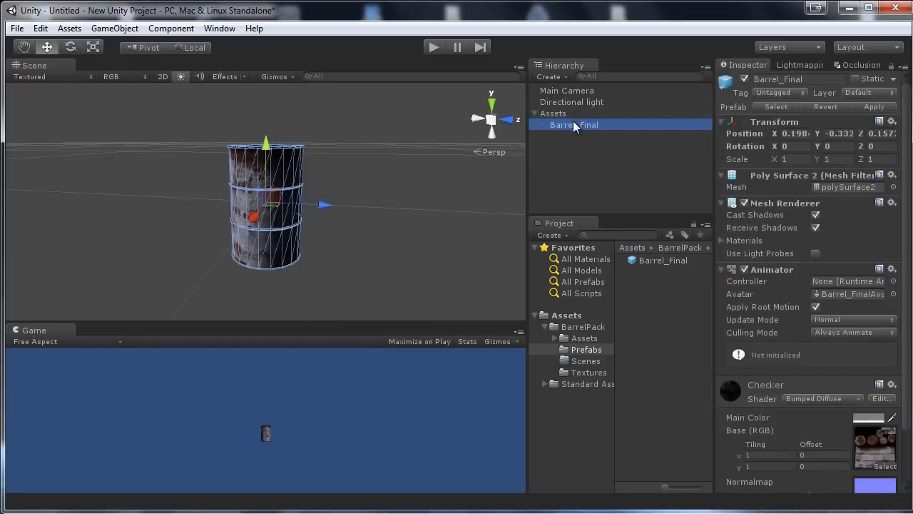
alt+drag(312, 246, 302, 271)
middle_drag(416, 138, 419, 150)
alt+drag(420, 149, 328, 227)
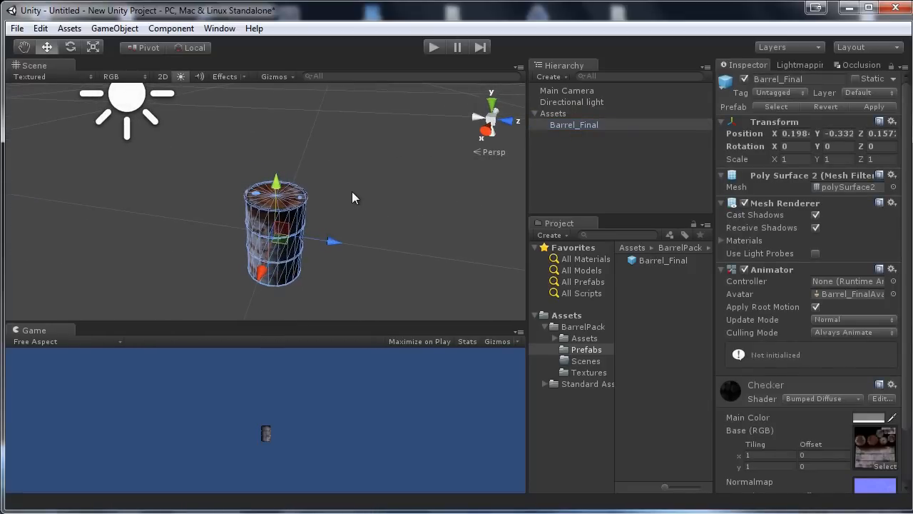
alt+drag(239, 174, 329, 198)
Save the scene as Scene in the BarrelPack Scenes folder.
click(16, 28)
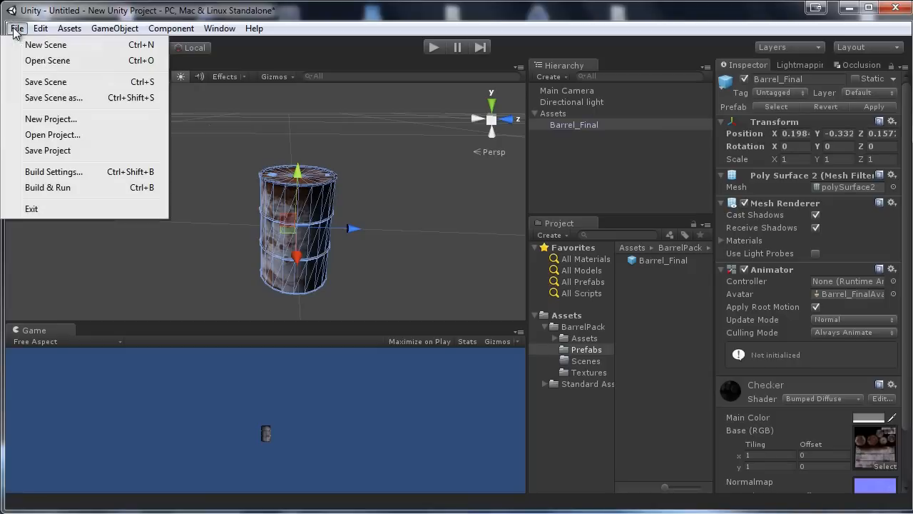
click(53, 82)
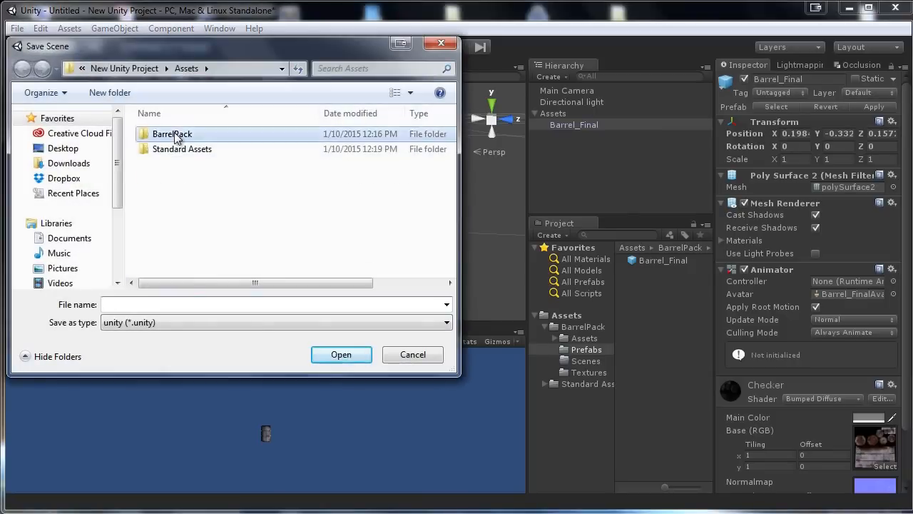
double_click(172, 134)
double_click(169, 163)
click(171, 305)
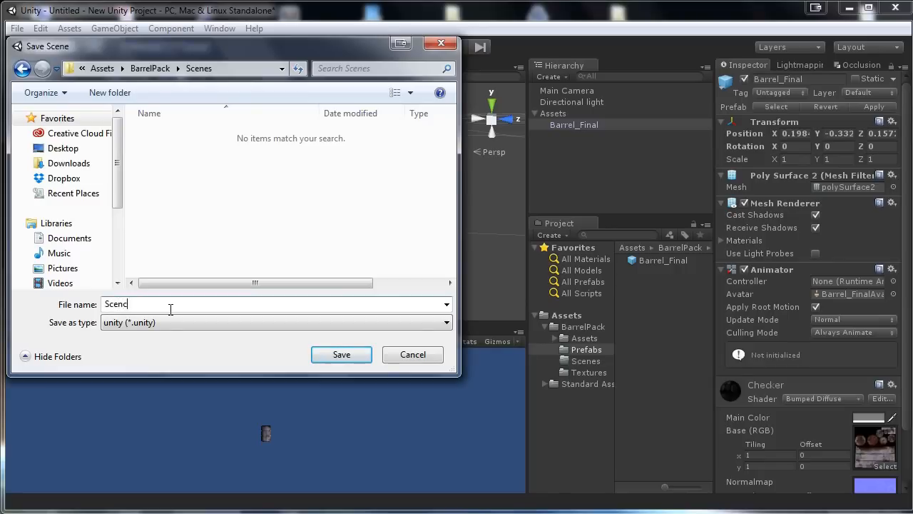
key(Return)
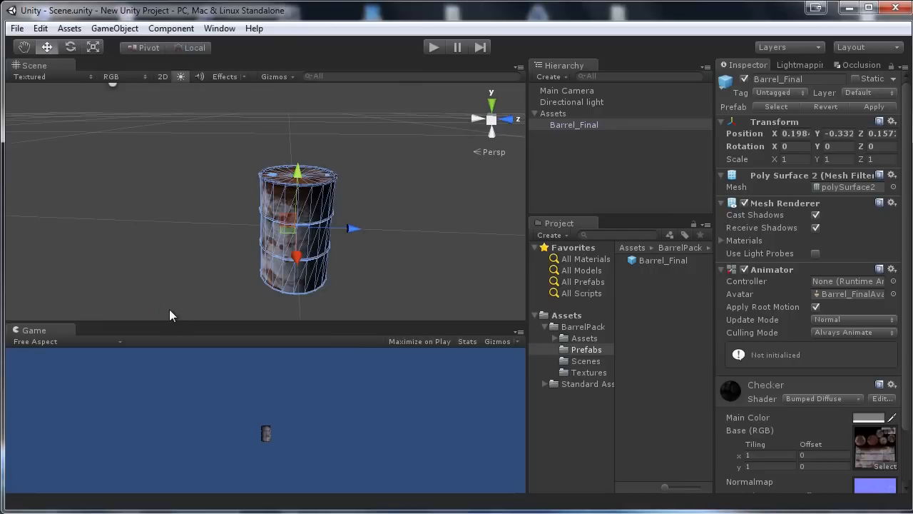
Widen the Hierarchy and Project area and the project's folder tree so the full folder names fit.
alt+drag(333, 259, 320, 228)
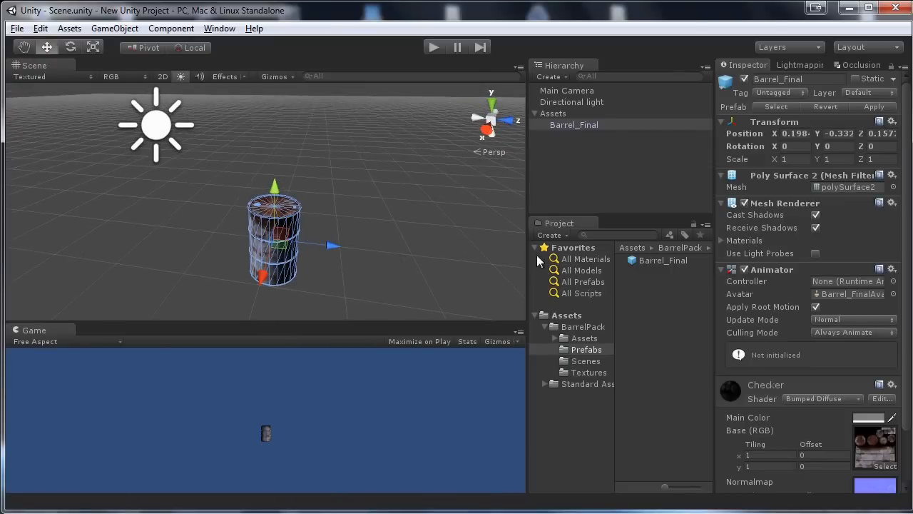
drag(528, 253, 463, 253)
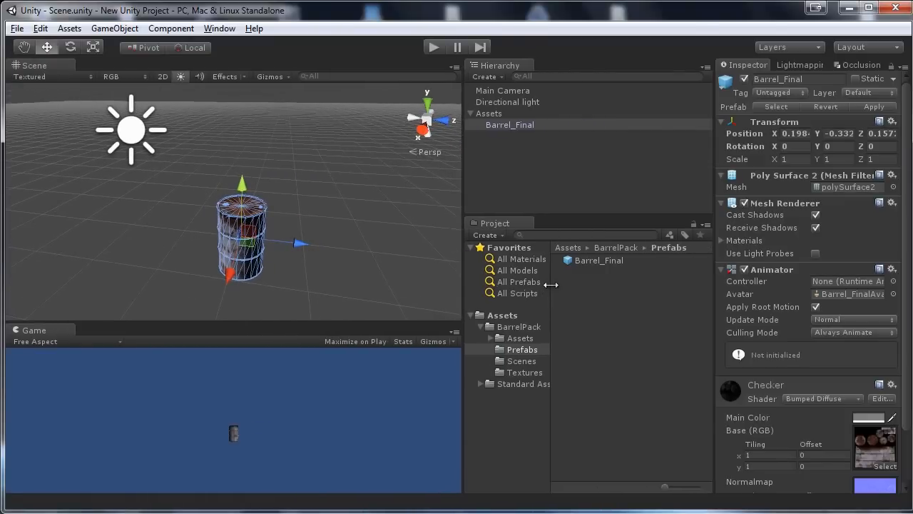
drag(551, 285, 584, 284)
scroll(337, 222, up, 2)
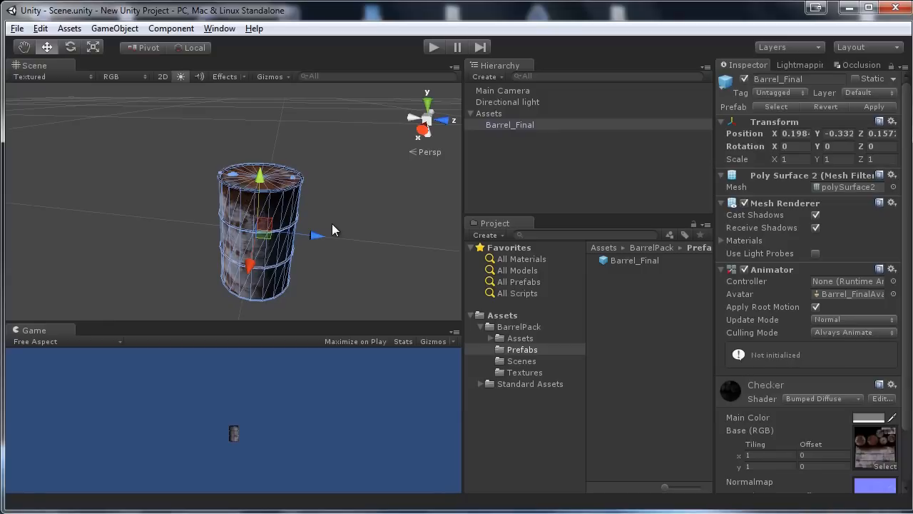
Move the Standard Assets folder into the BarrelPack folder and collapse BarrelPack.
click(557, 382)
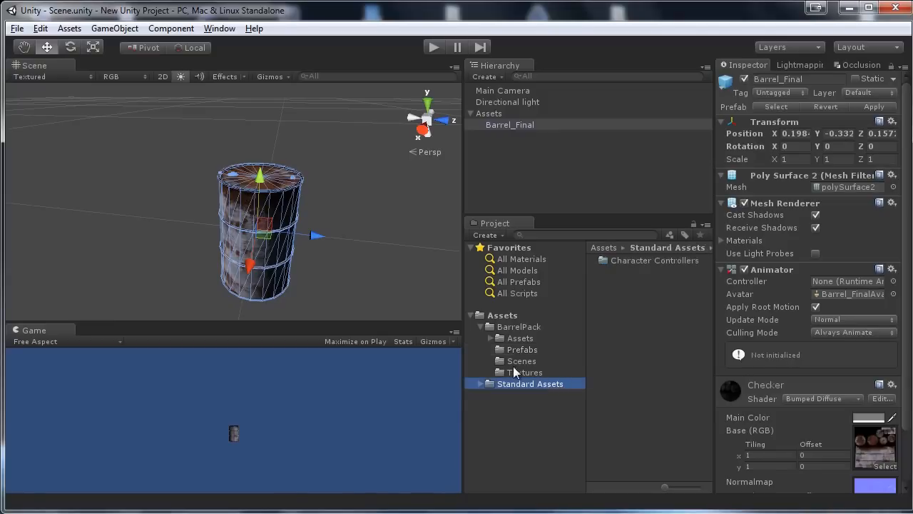
click(480, 384)
click(479, 384)
drag(495, 386, 519, 328)
click(476, 328)
click(481, 326)
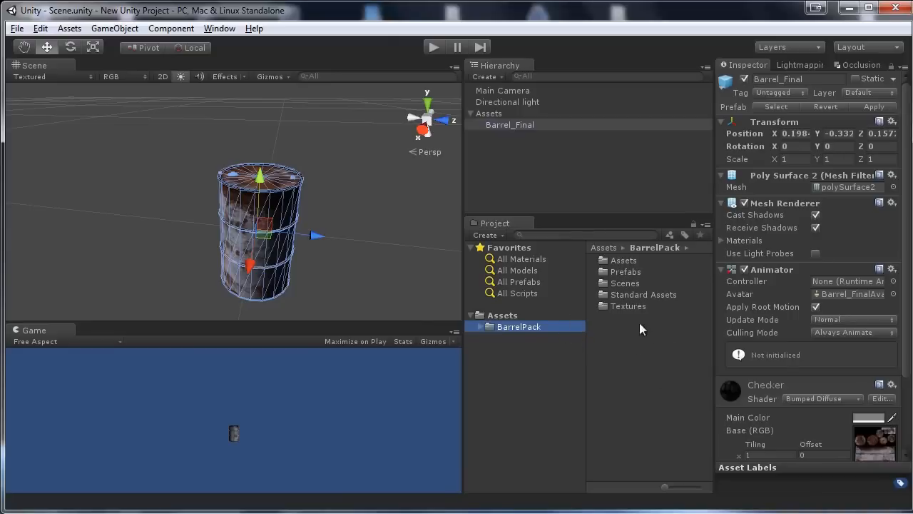
Expand BarrelPack and look through its Assets, Prefabs, Scenes, Standard Assets and Textures folders.
click(480, 326)
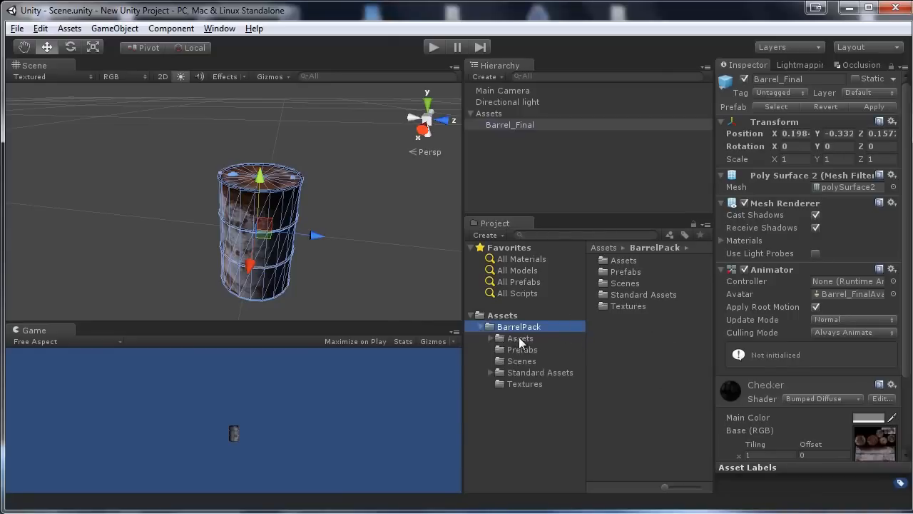
click(519, 337)
click(537, 349)
click(538, 361)
click(539, 372)
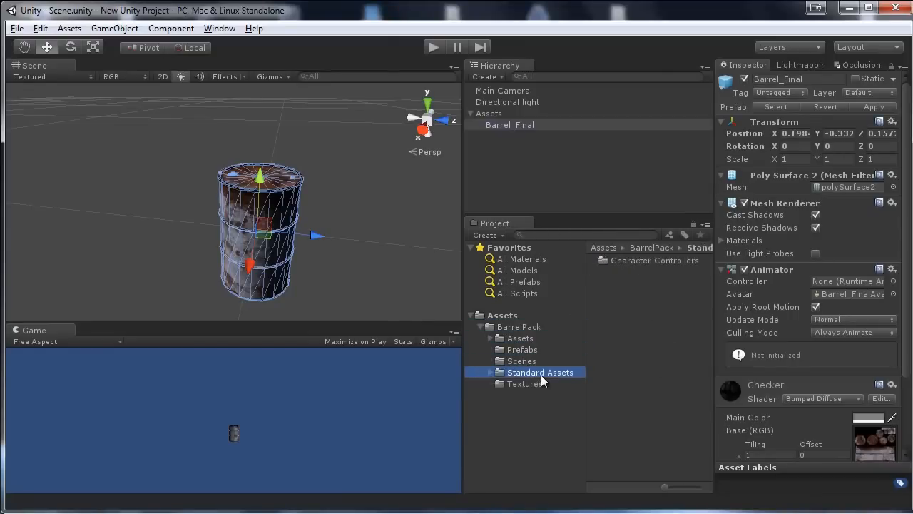
click(535, 384)
click(519, 326)
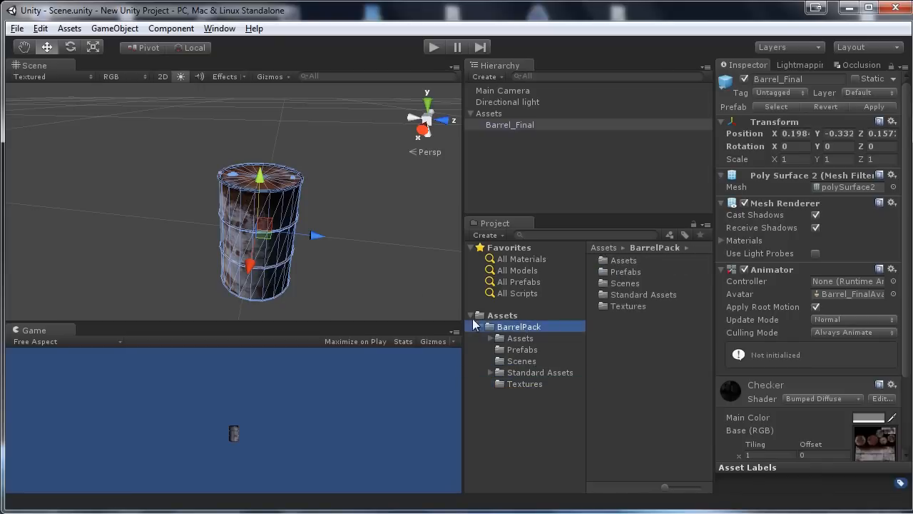
Open the Asset Store window and resize it to fit within the screen.
mouse_move(255, 216)
alt+mouse_down()
mouse_move(245, 227)
mouse_move(224, 198)
mouse_move(240, 174)
mouse_move(294, 193)
mouse_move(264, 211)
alt+mouse_up()
scroll(264, 211, up, 5)
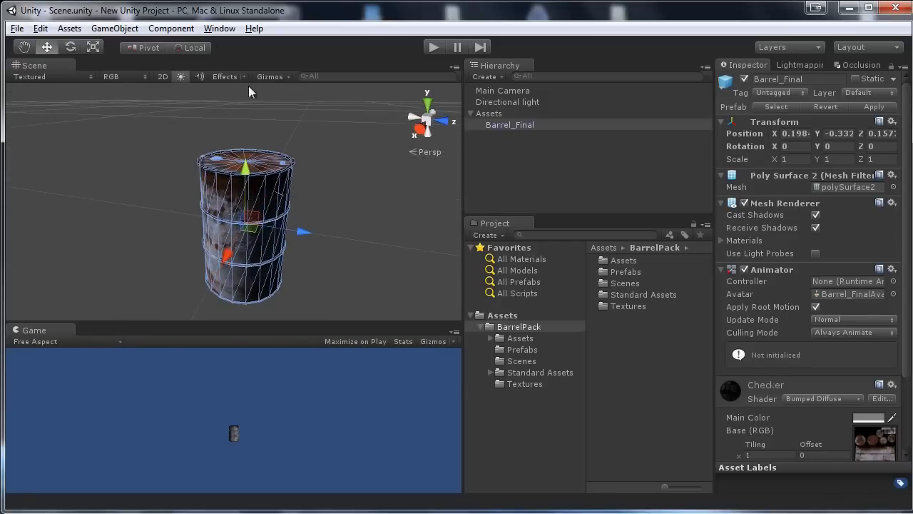
click(218, 30)
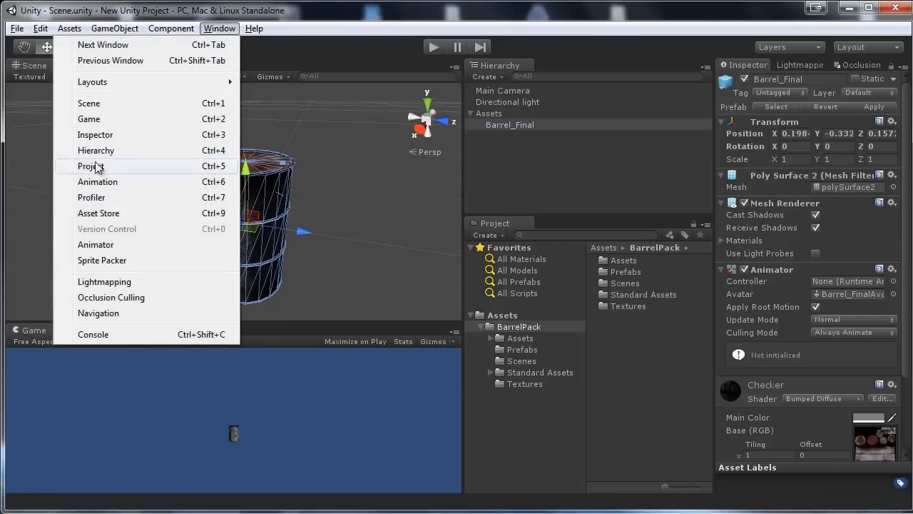
click(100, 212)
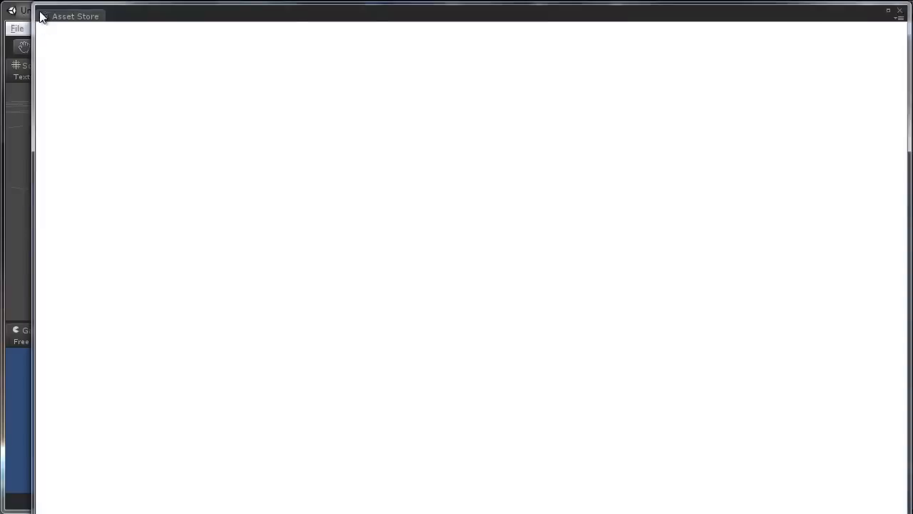
drag(34, 19, 55, 114)
drag(52, 6, 32, 37)
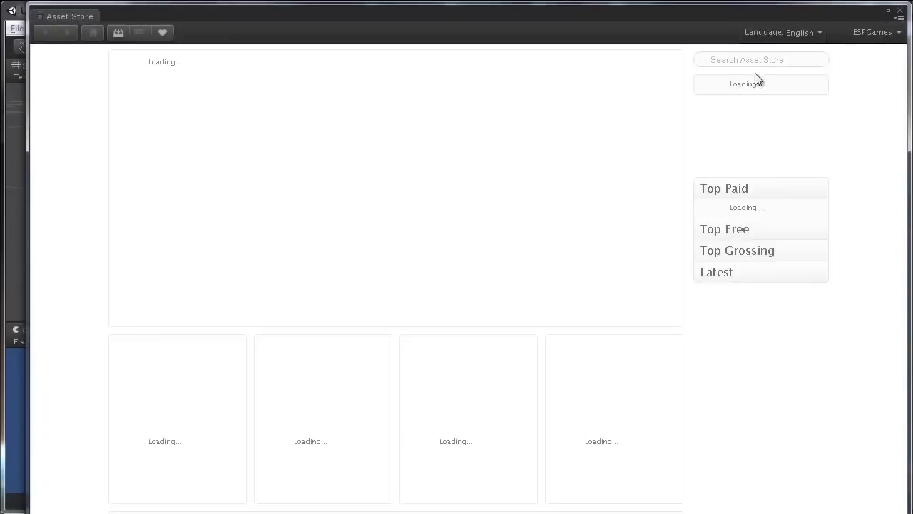
drag(907, 29, 817, 65)
drag(202, 21, 248, 82)
drag(74, 143, 60, 210)
drag(359, 76, 347, 23)
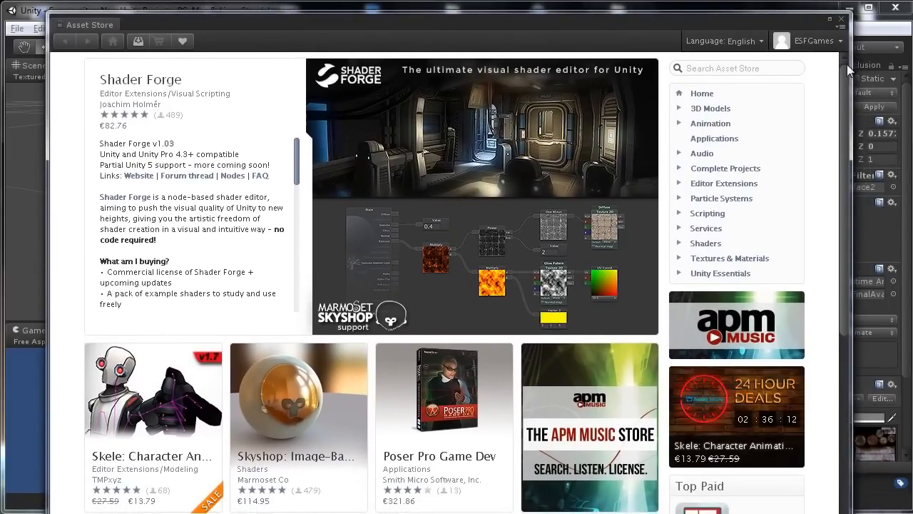
Adjust the Asset Store window's width and position so its scrollbar and edges are reachable.
click(840, 28)
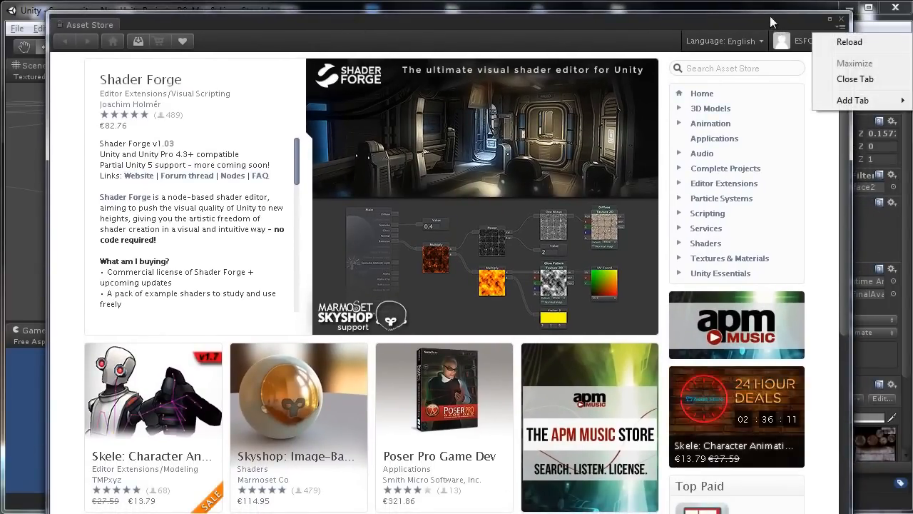
click(771, 20)
drag(848, 23, 846, 64)
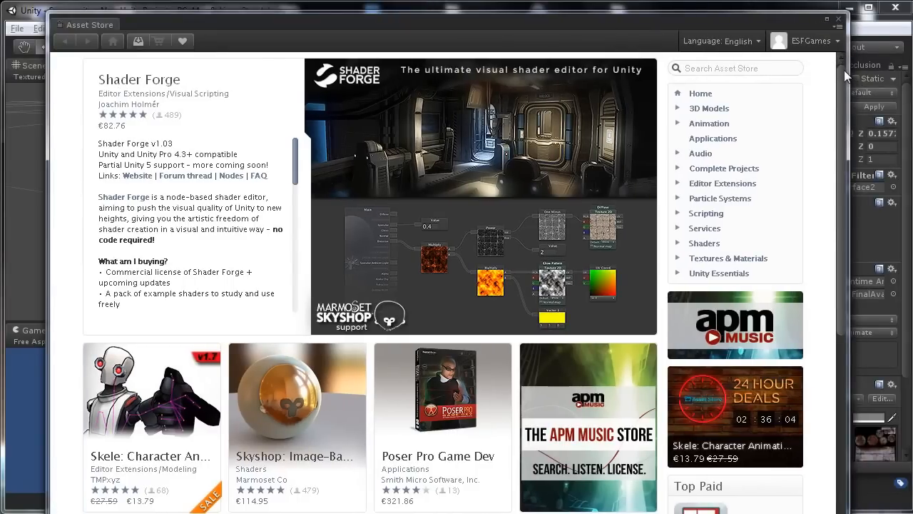
drag(844, 70, 813, 430)
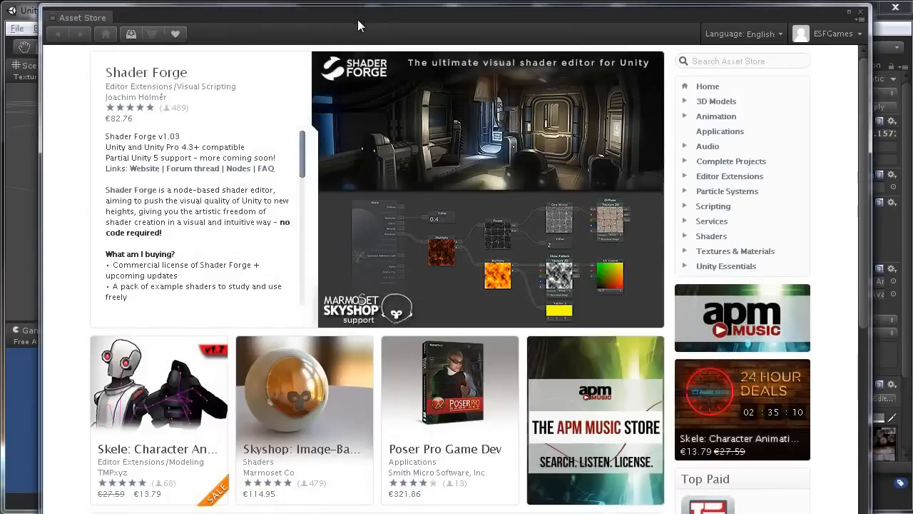
mouse_move(350, 16)
mouse_down()
mouse_move(353, 30)
mouse_move(358, 13)
mouse_move(366, 24)
mouse_move(351, 24)
mouse_up()
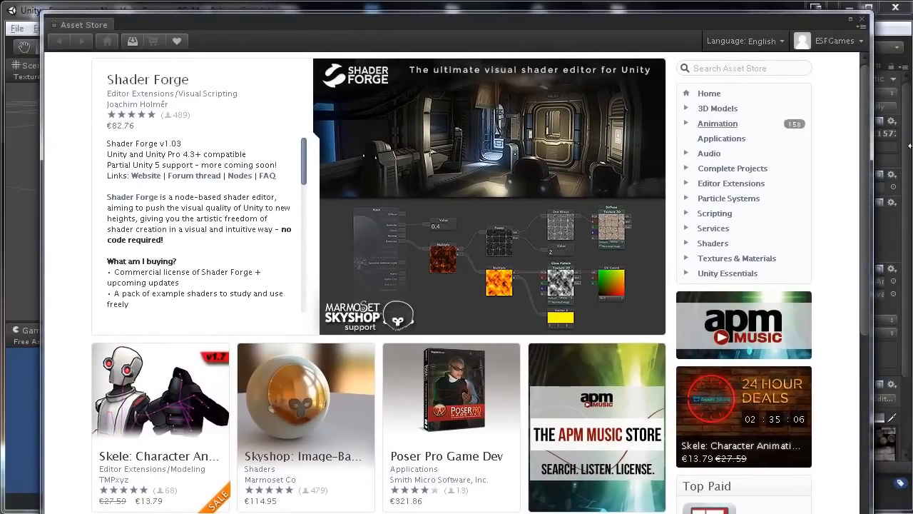
Search the Asset Store for "asset store tools".
drag(864, 125, 870, 404)
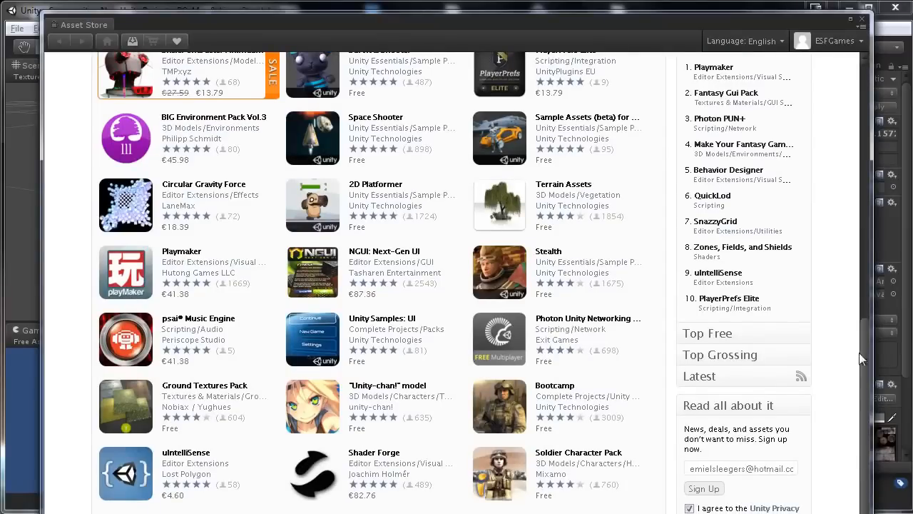
drag(863, 358, 823, 70)
click(790, 63)
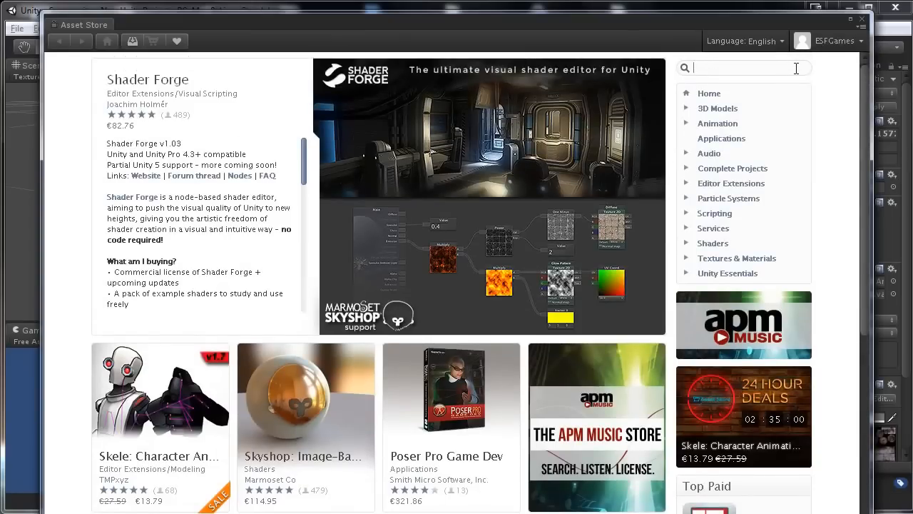
text(asset store tools)
key(Return)
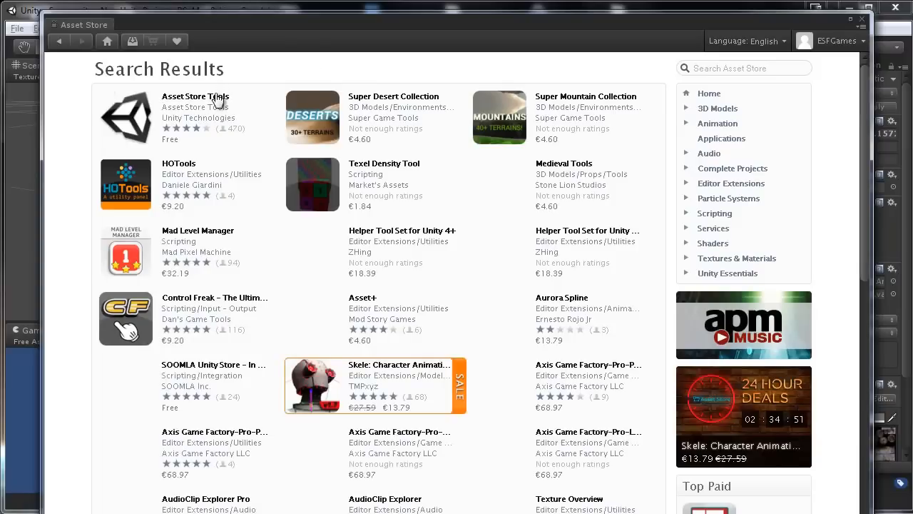
Import the complete Asset Store Tools package from Unity Technologies and close the Asset Store window.
click(218, 97)
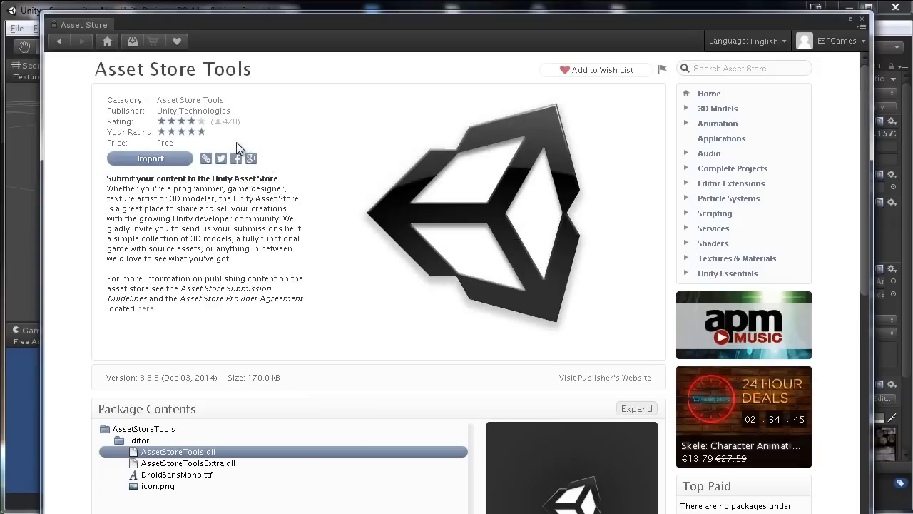
click(150, 158)
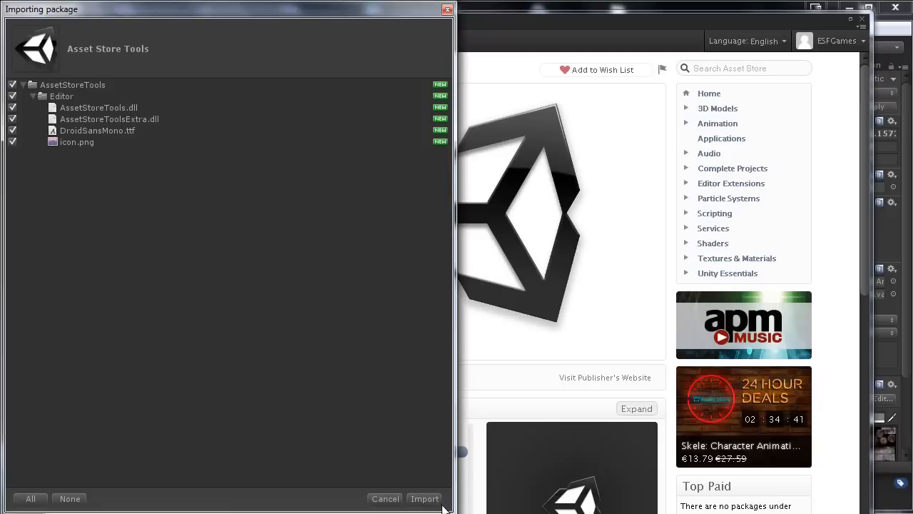
click(426, 499)
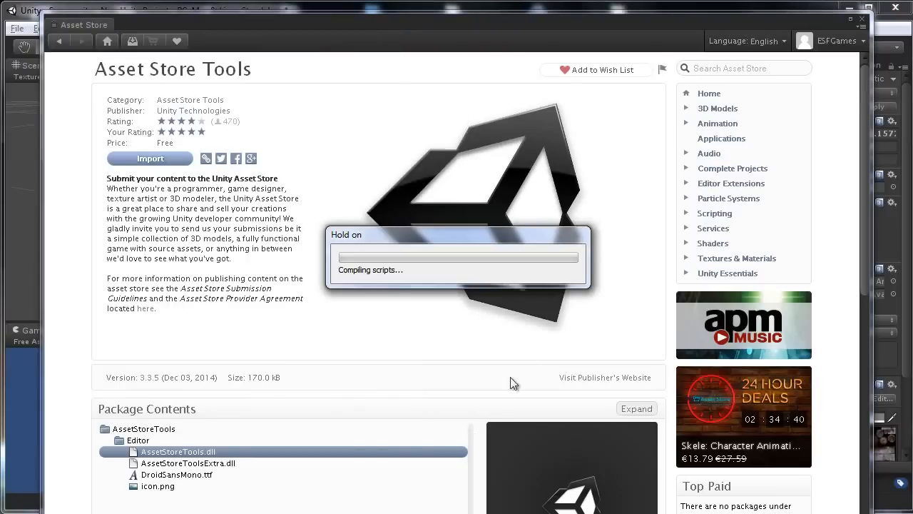
click(862, 19)
Collapse the BarrelPack folder and select the AssetStoreTools folder in the project.
click(508, 327)
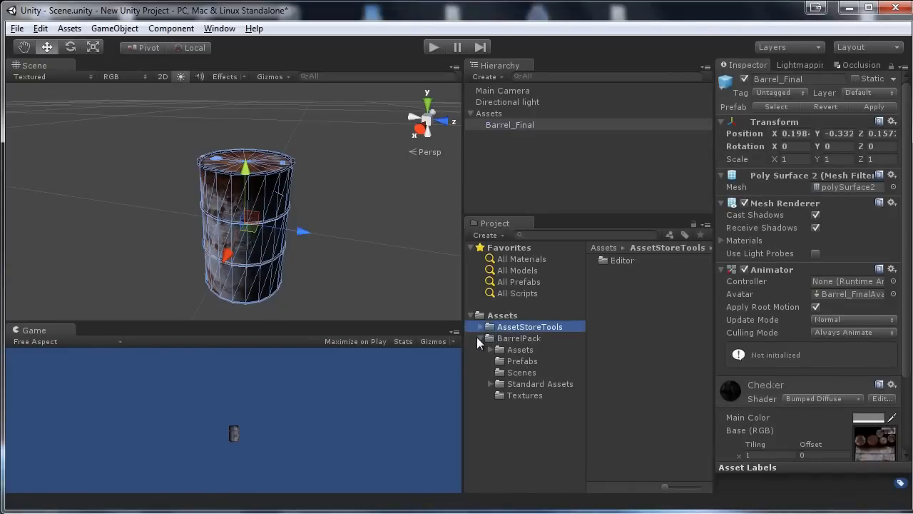
click(480, 338)
click(509, 335)
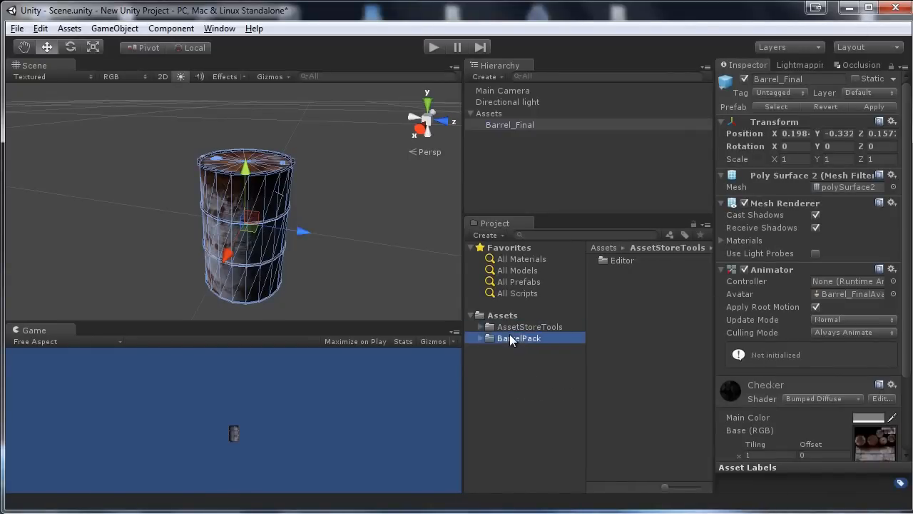
click(499, 327)
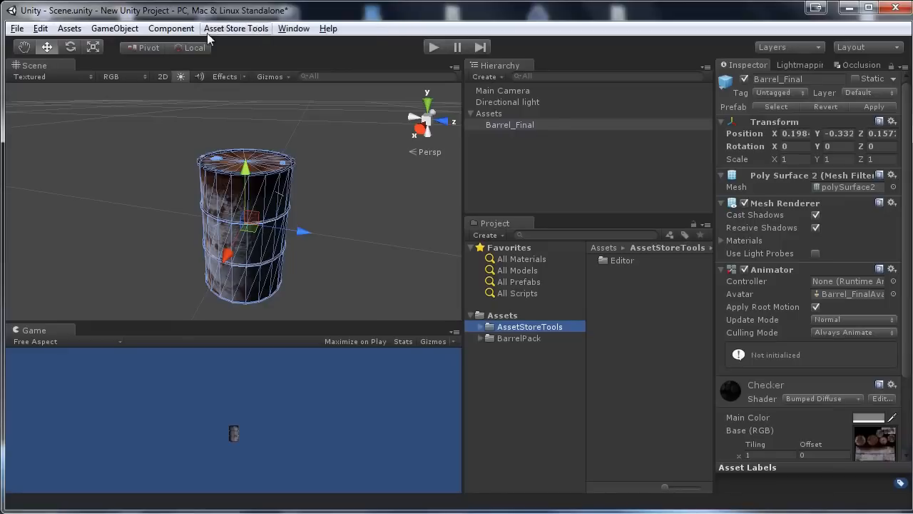
Open the Asset Store Tools Package Manager and resize its window to fit on screen.
click(216, 30)
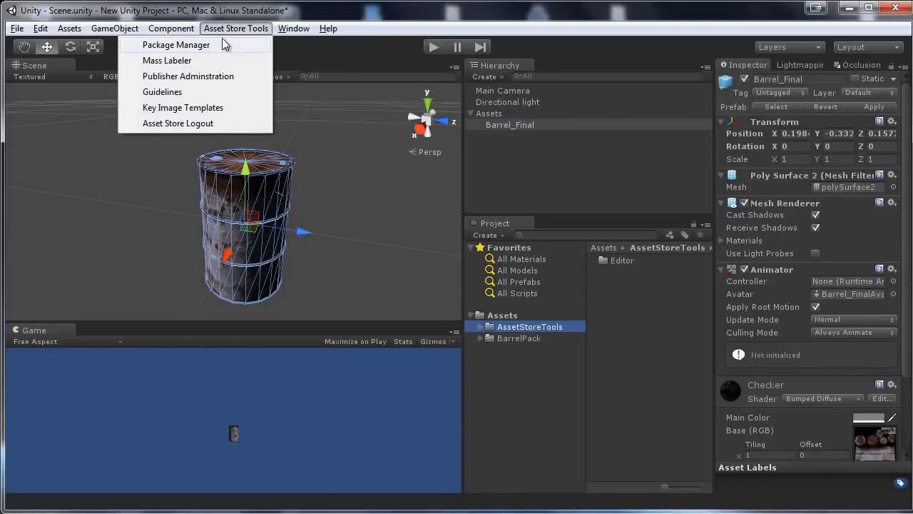
click(222, 44)
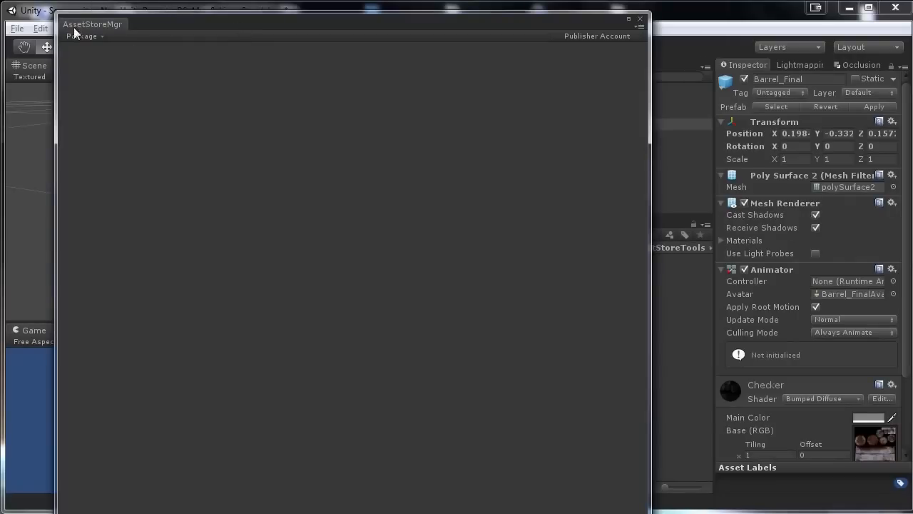
drag(54, 9, 26, 93)
drag(149, 109, 173, 38)
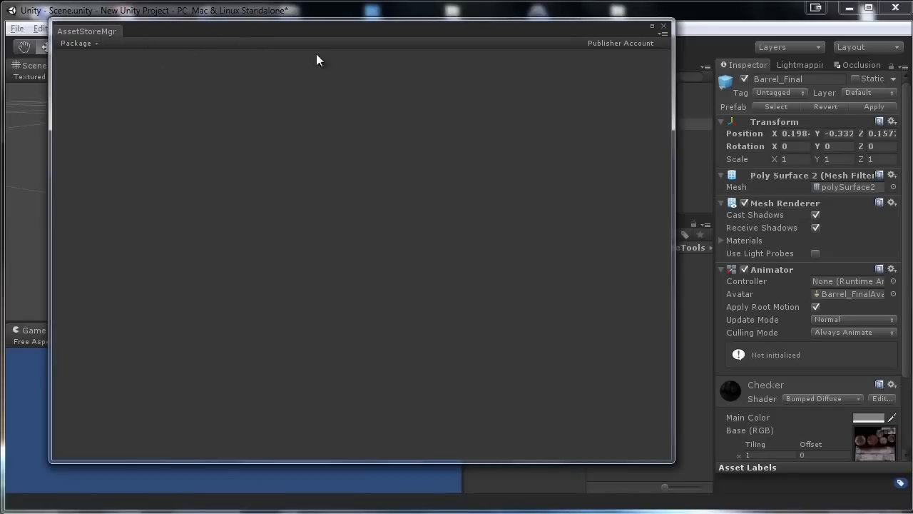
Create a new package draft in the Asset Store package manager and enlarge its window.
click(94, 42)
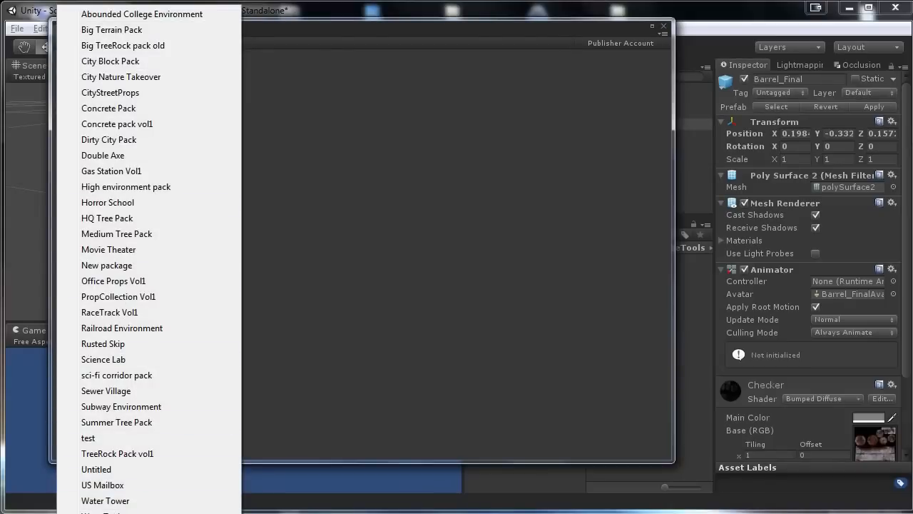
click(431, 27)
drag(430, 27, 450, 15)
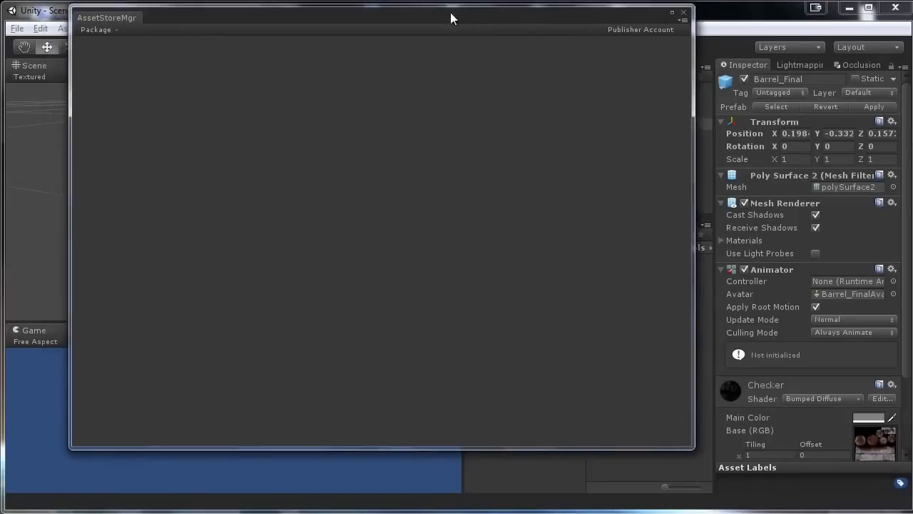
click(112, 31)
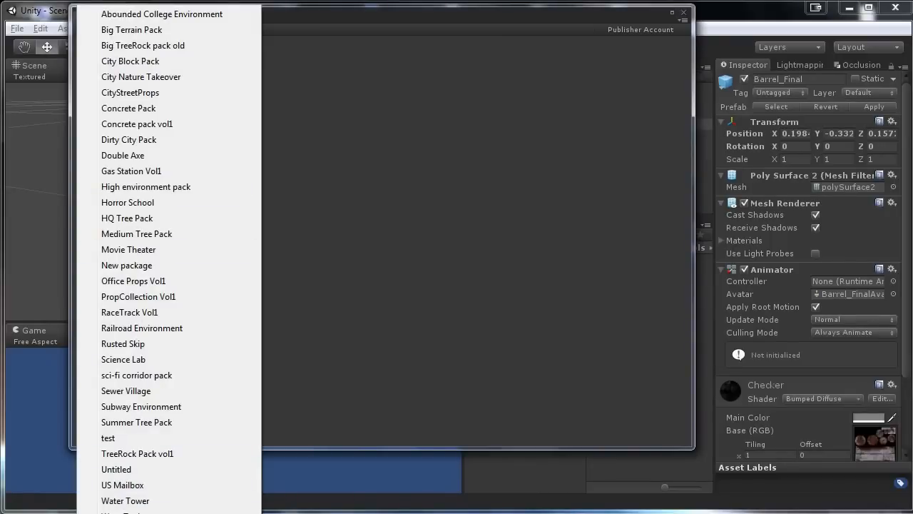
click(162, 510)
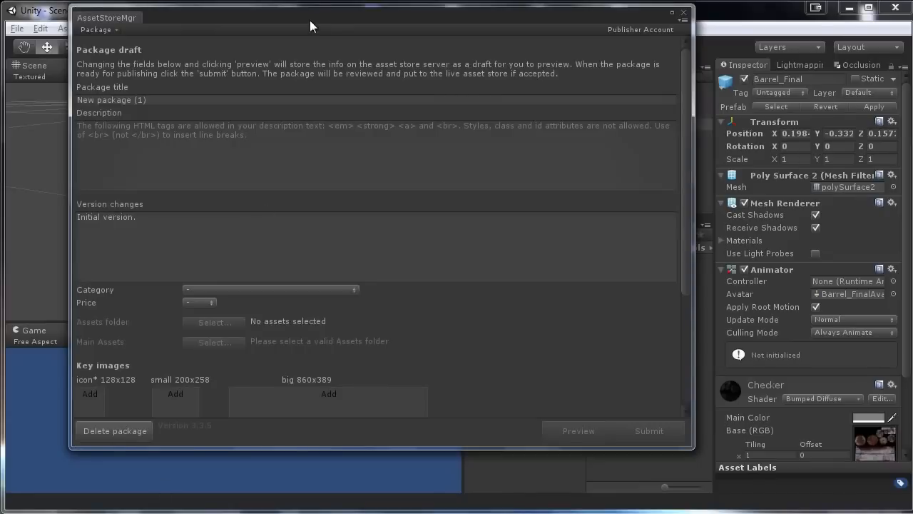
drag(311, 18, 330, 30)
drag(712, 461, 736, 484)
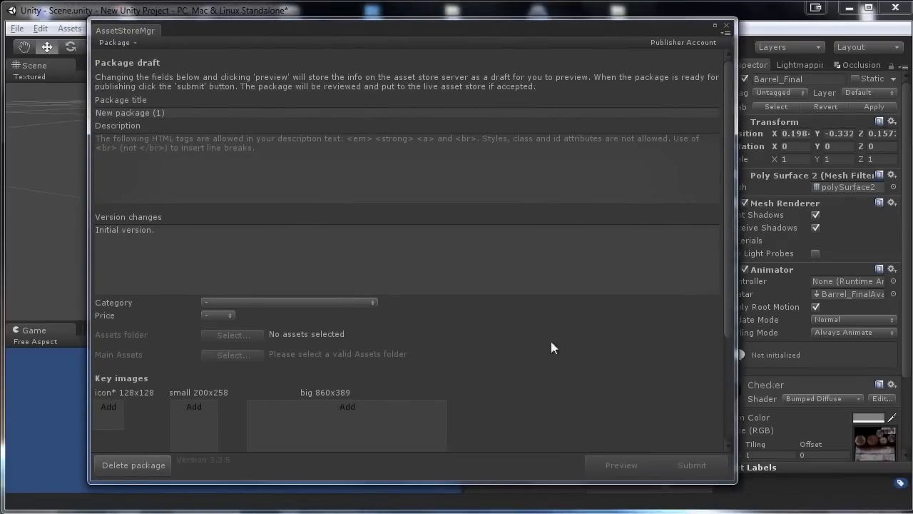
Change the package title to "Barrelpack".
click(192, 115)
drag(192, 115, 54, 114)
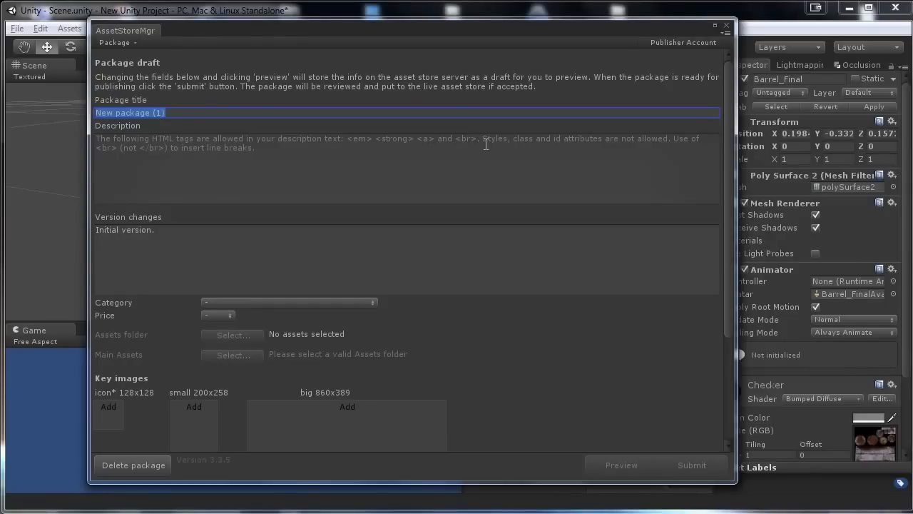
text(Barrel)
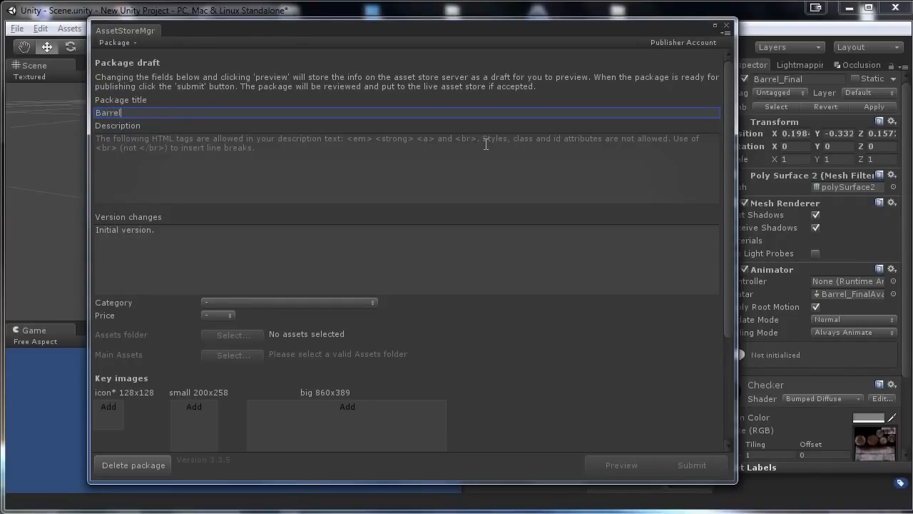
text(pack)
Replace the placeholder description with "some low poly game ready barrels", followed by an "Info:<br>" line and a separate "<br>" line.
drag(422, 167, 90, 141)
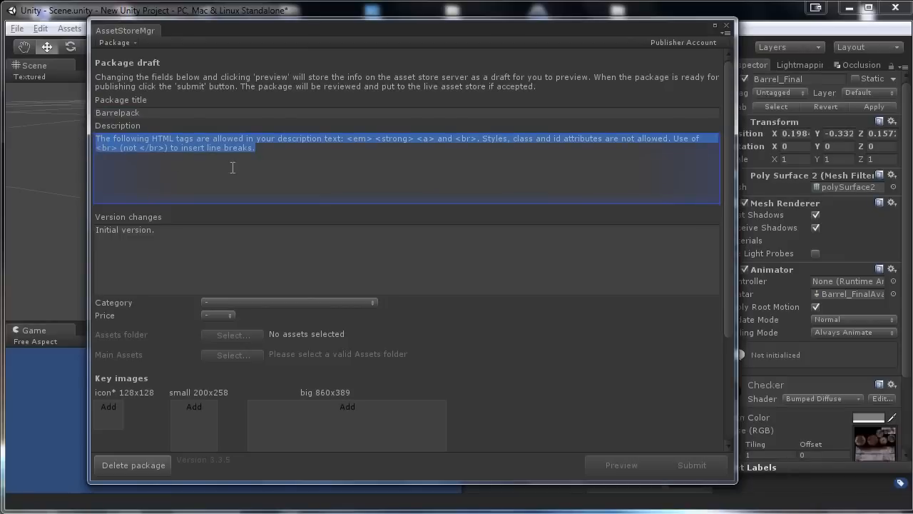
key(BackSpace)
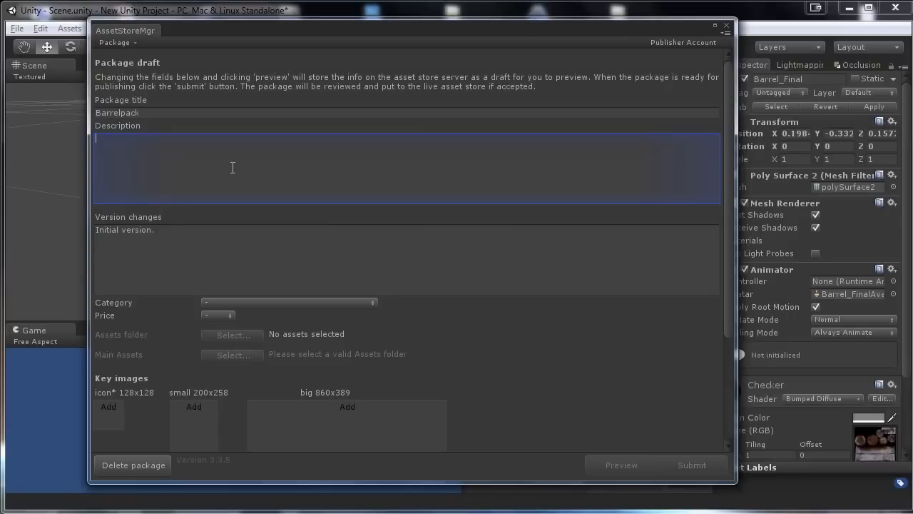
text(some low poly game ready barrels)
text(prefab)
key(BackSpace)
key(BackSpace)
key(BackSpace)
key(BackSpace)
key(BackSpace)
key(BackSpace)
text(Info)
text(<br>)
text(<br> )
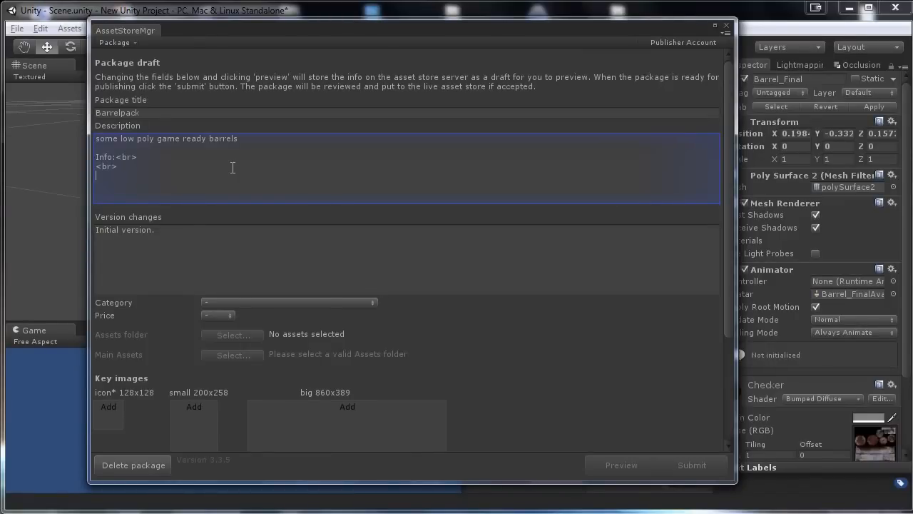
List "prefabs: 1" and "Materials: 1" on separate lines below the Info heading, leaving an empty line after them.
text(prefa)
text(bs)
text(: 1 )
text(Textures)
text(: 1)
key(BackSpace)
key(BackSpace)
key(BackSpace)
key(BackSpace)
key(BackSpace)
key(BackSpace)
key(BackSpace)
key(BackSpace)
key(BackSpace)
key(BackSpace)
key(BackSpace)
text(Materials: 1)
key(Return)
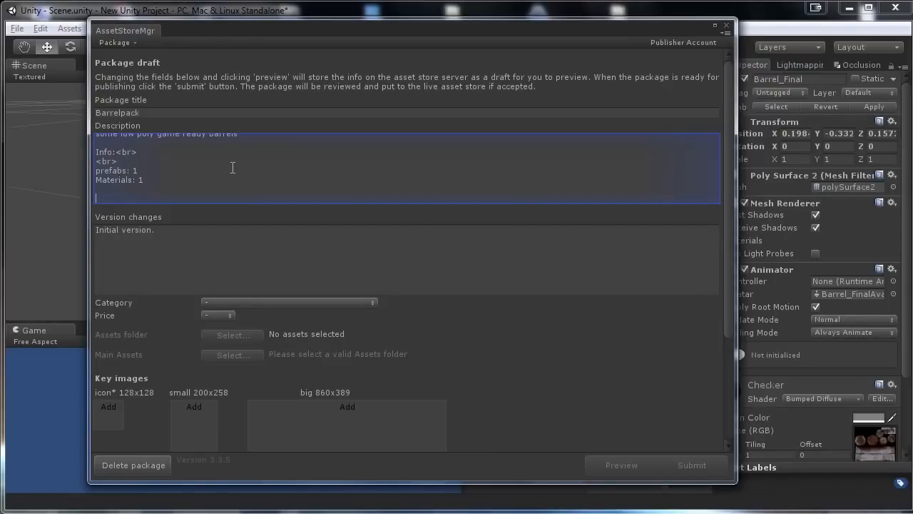
key(Return)
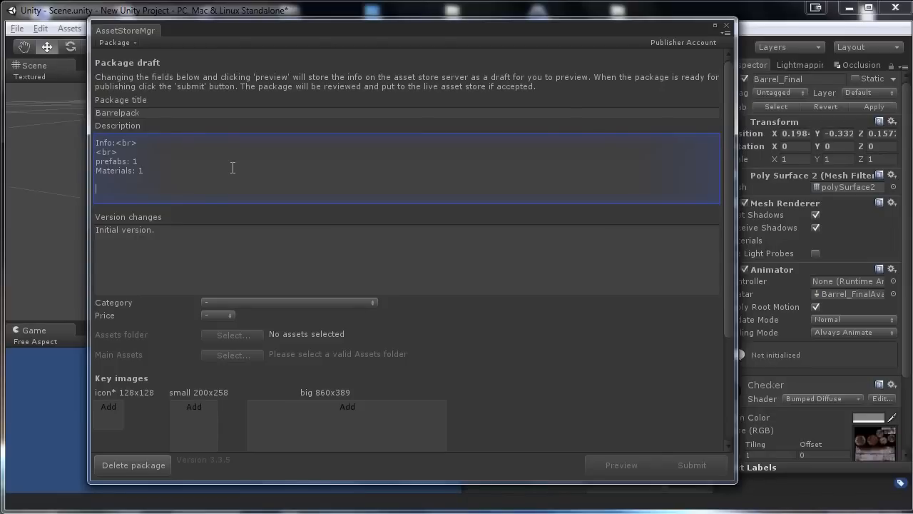
Append two "<br>" lines to the description, followed by the heading line "Texture types:,br>".
text(<br> <br>)
key(Return)
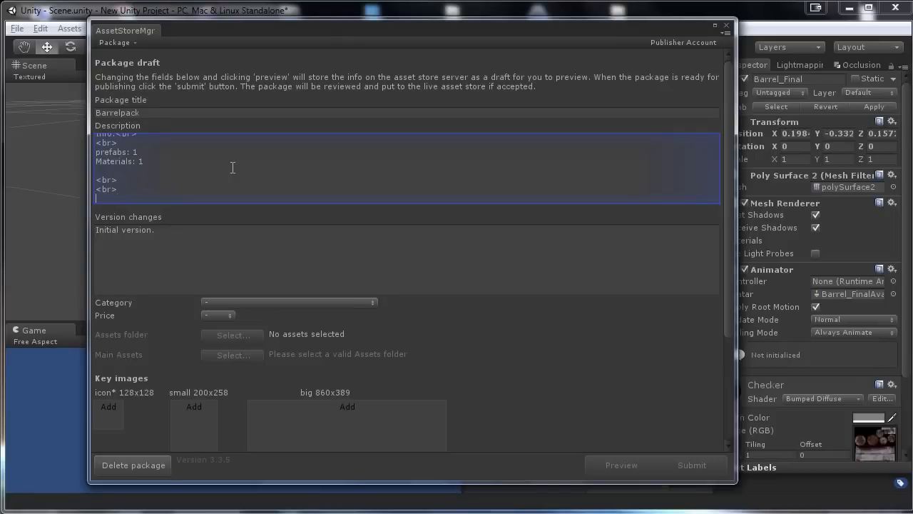
text(Texture types)
text(:)
key(Return)
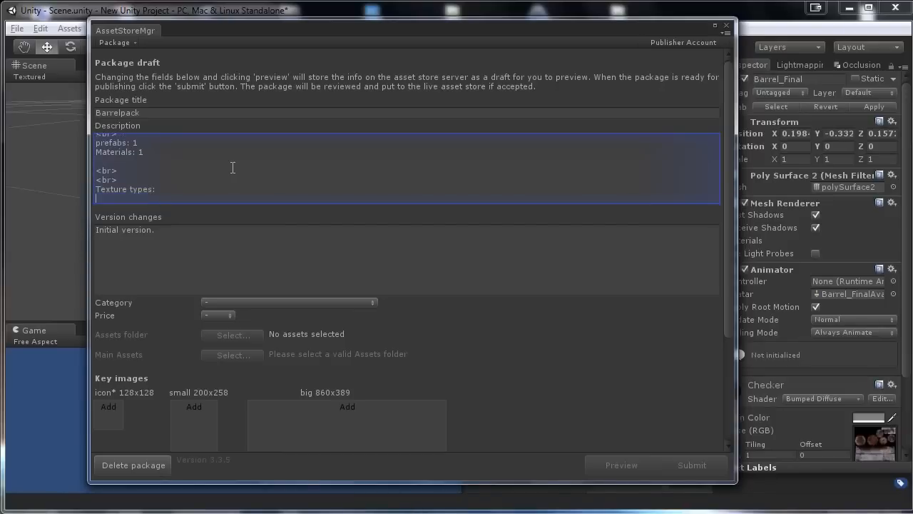
key(BackSpace)
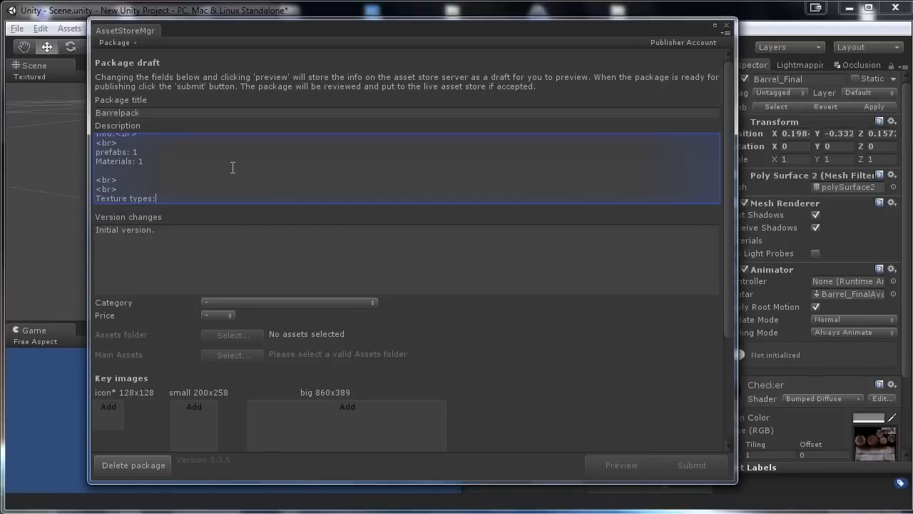
text(,br>)
key(Return)
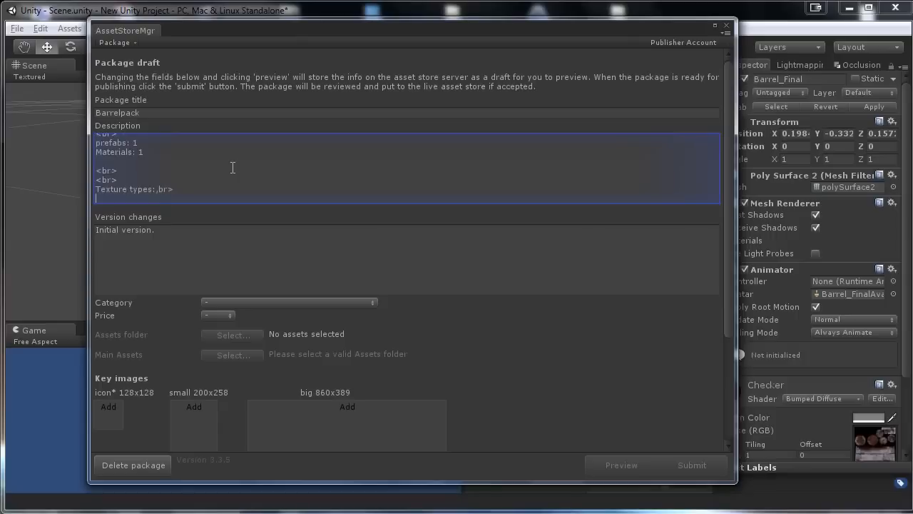
List "diffuse.<br>", "normal map.<br>" and "specular map.<br>" on separate lines under the texture types heading.
text(diffuse)
key(Return)
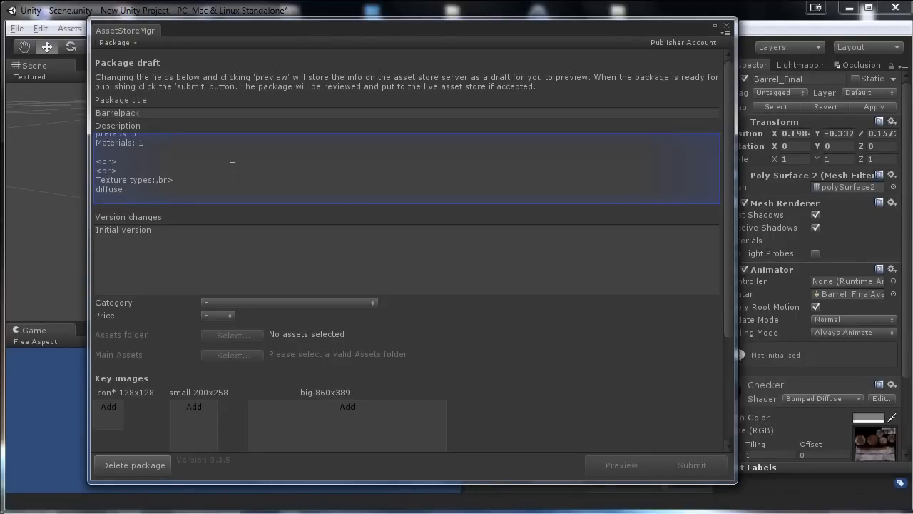
key(BackSpace)
text(<)
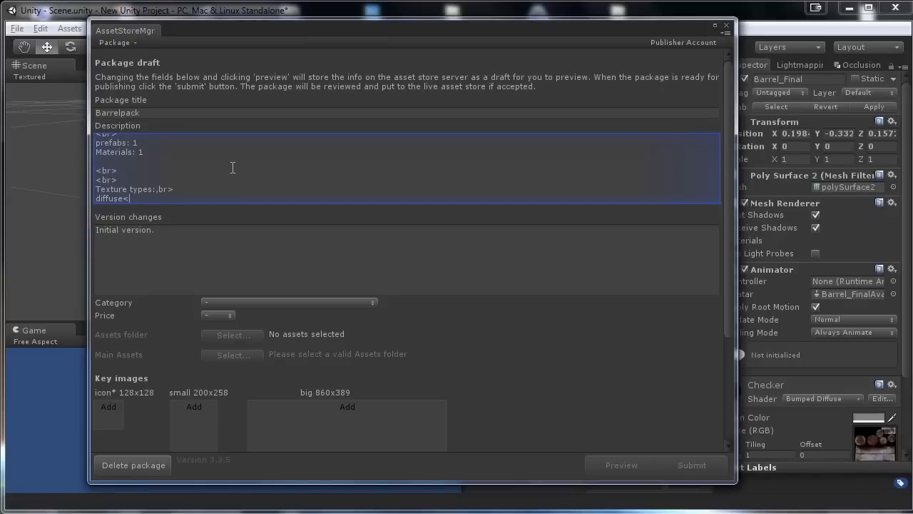
key(BackSpace)
text(.<br>)
key(Return)
text(normal )
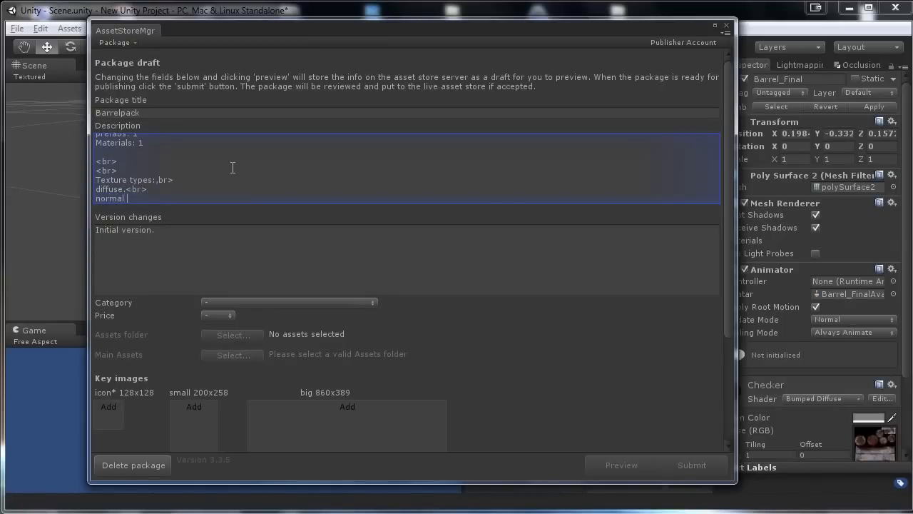
text(map.<br>)
key(Return)
text(s)
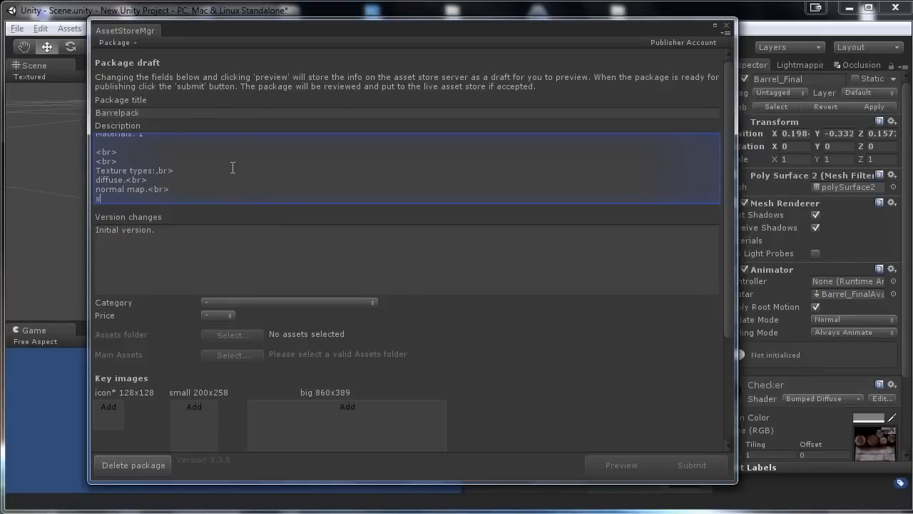
text(pecular map.<br>)
Add "<br>" to the end of the prefabs and Materials lines in the description.
key(Up)
key(Up)
key(Up)
key(Up)
key(Up)
key(Up)
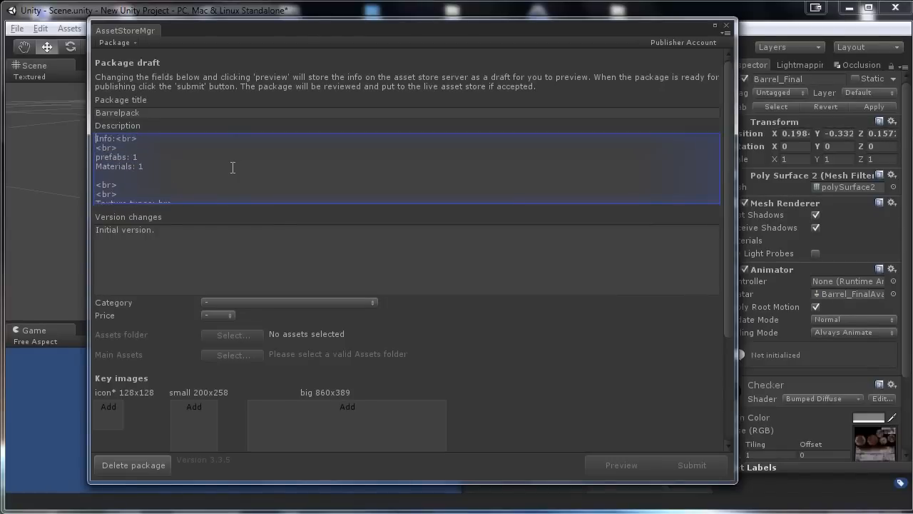
click(189, 161)
text(<br>)
key(Down)
text(<br>)
Review the description from its opening sentence down to the texture types heading.
key(Up)
key(Up)
key(Up)
key(Up)
key(Up)
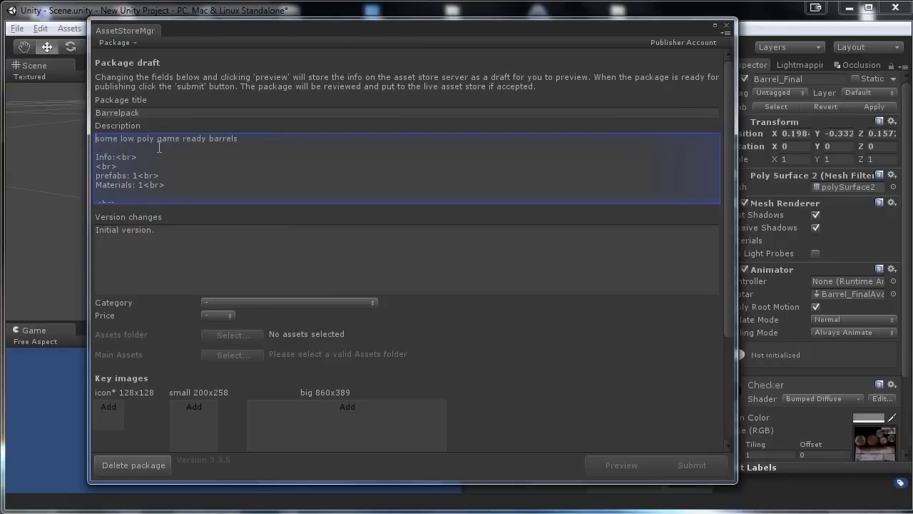
drag(269, 139, 92, 138)
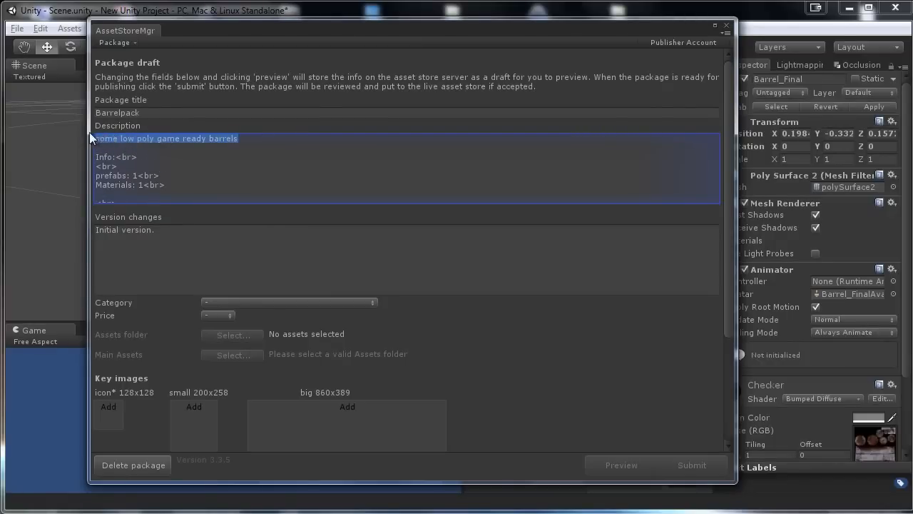
click(166, 158)
key(Down)
key(Down)
key(Down)
key(Down)
key(Down)
key(Down)
key(Down)
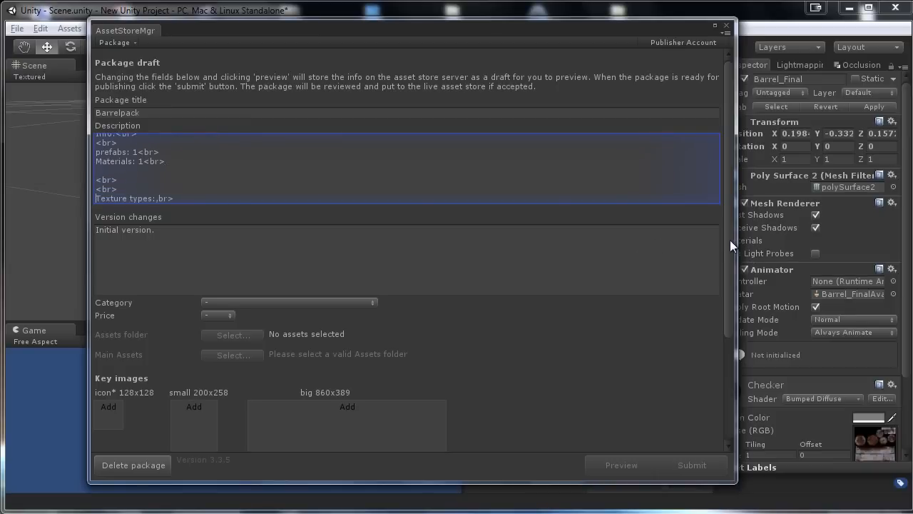
Set the package category to 3D Models > Props > Industrial.
drag(730, 240, 730, 299)
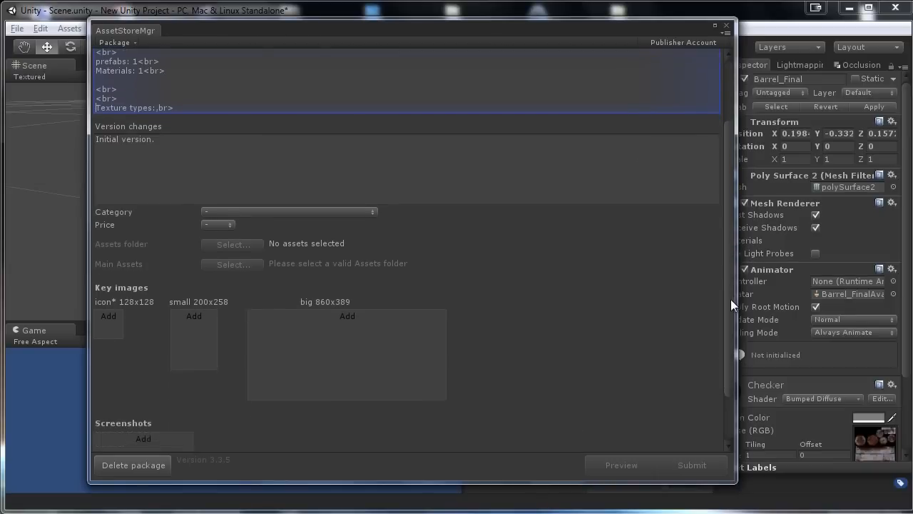
click(242, 213)
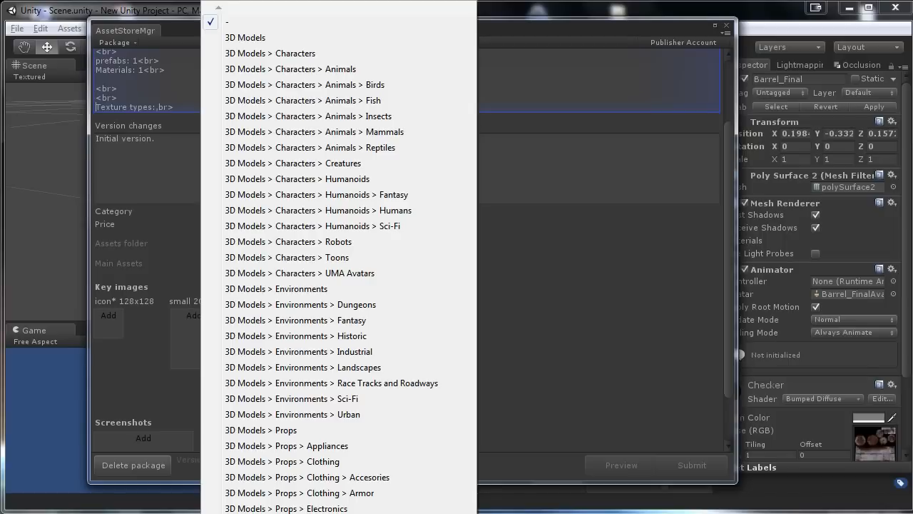
scroll(352, 508, down, 4)
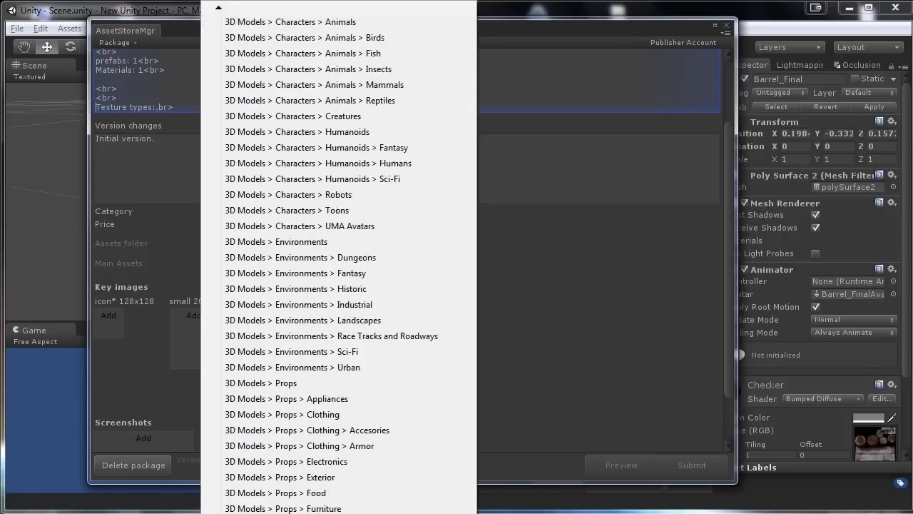
click(355, 509)
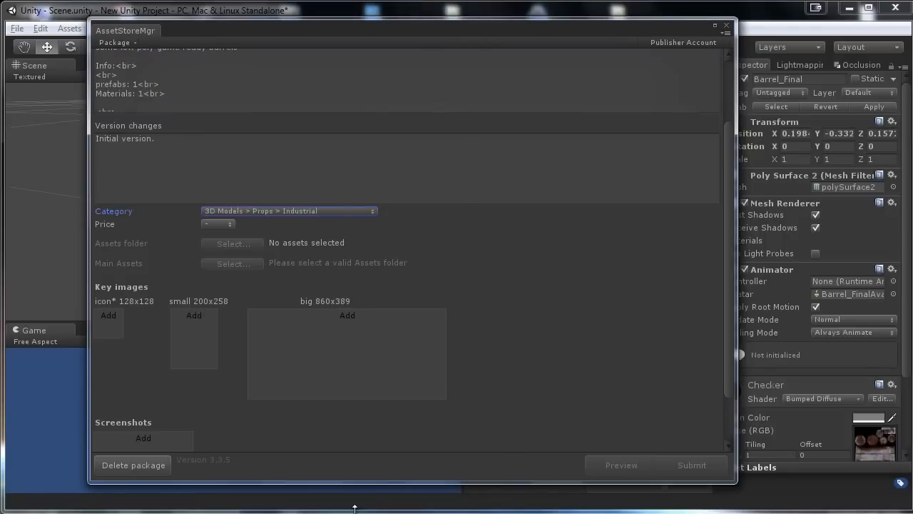
Look through the available prices and set the package price to Free.
click(216, 224)
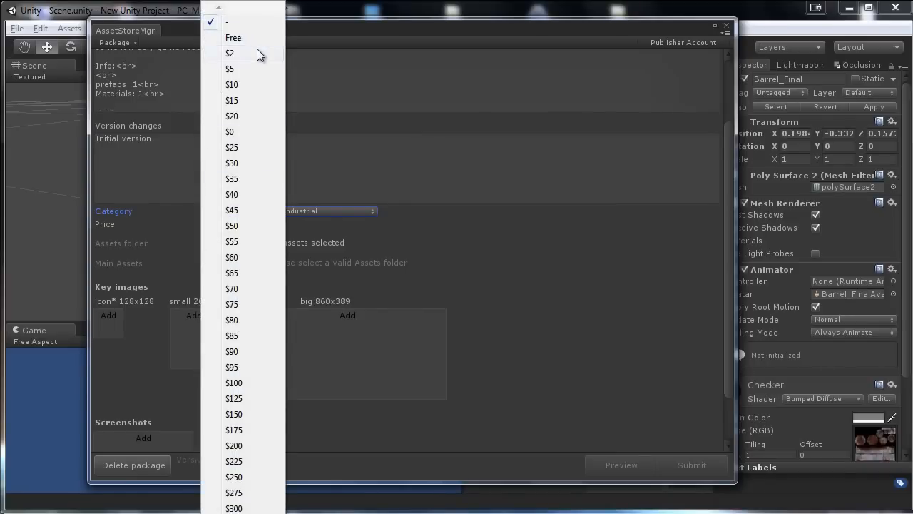
mouse_move(262, 513)
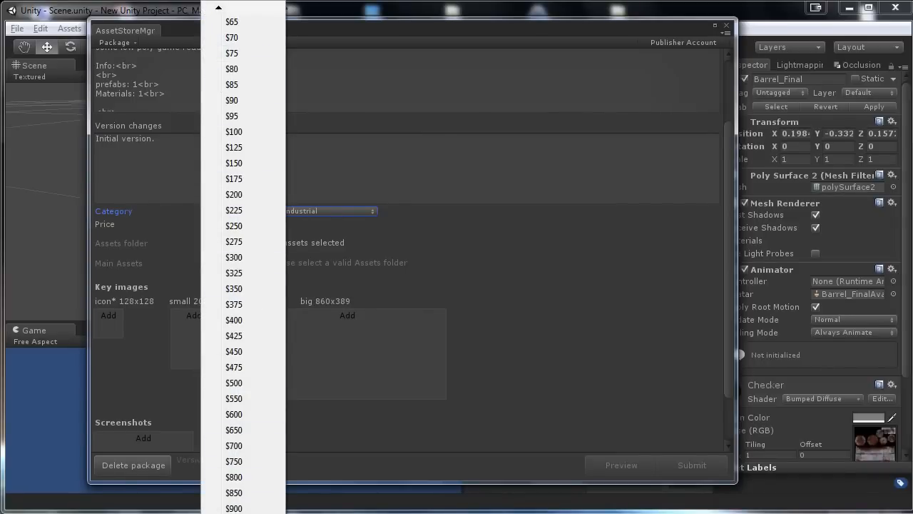
mouse_move(218, 4)
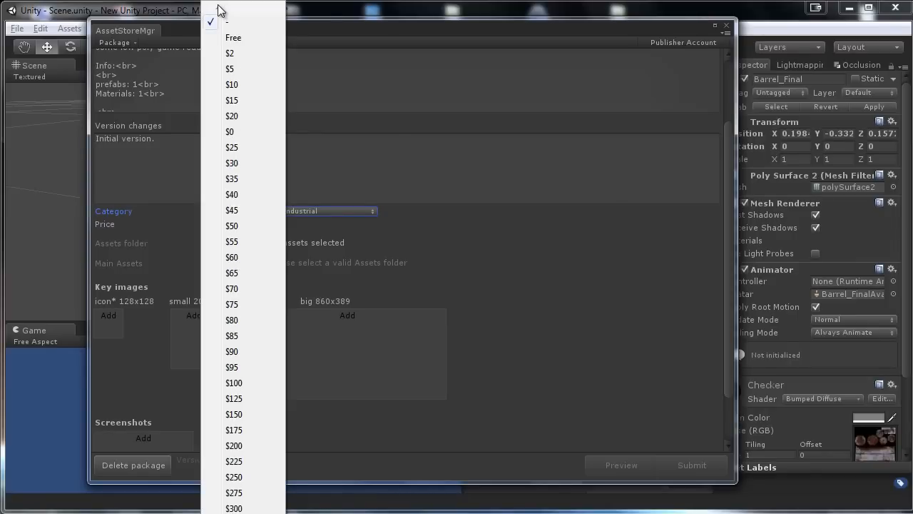
click(257, 38)
click(513, 292)
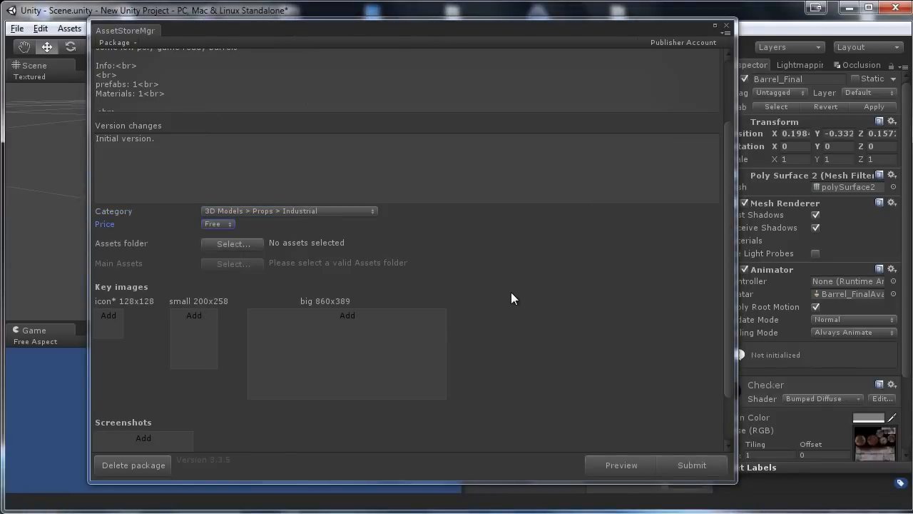
Choose the BarrelPack folder as the package's assets folder.
click(222, 243)
drag(201, 37, 416, 77)
click(378, 181)
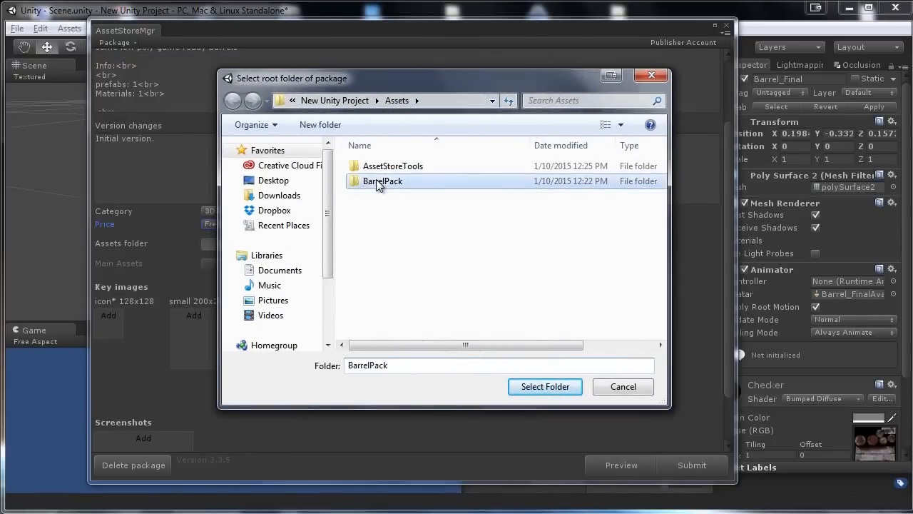
click(534, 387)
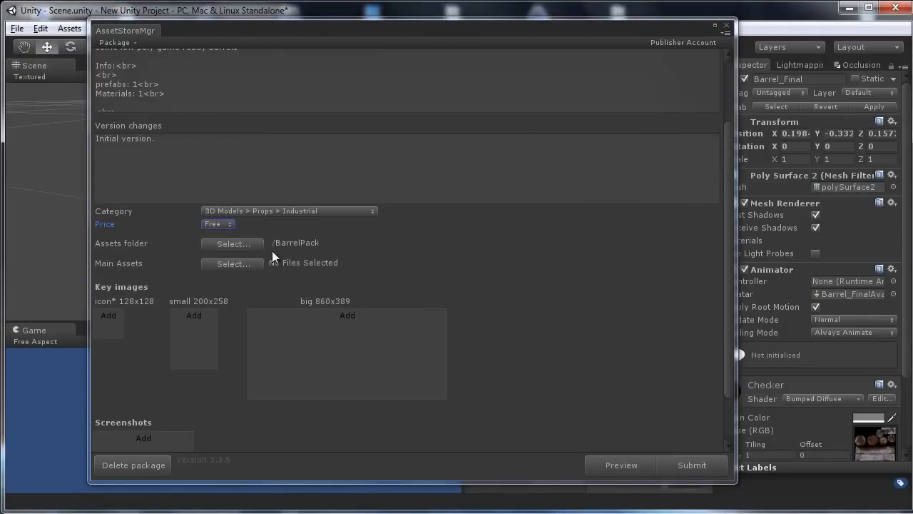
Choose Barrel_Final.prefab from the Prefabs folder of BarrelPack as the package's main asset.
click(244, 261)
drag(114, 8, 402, 77)
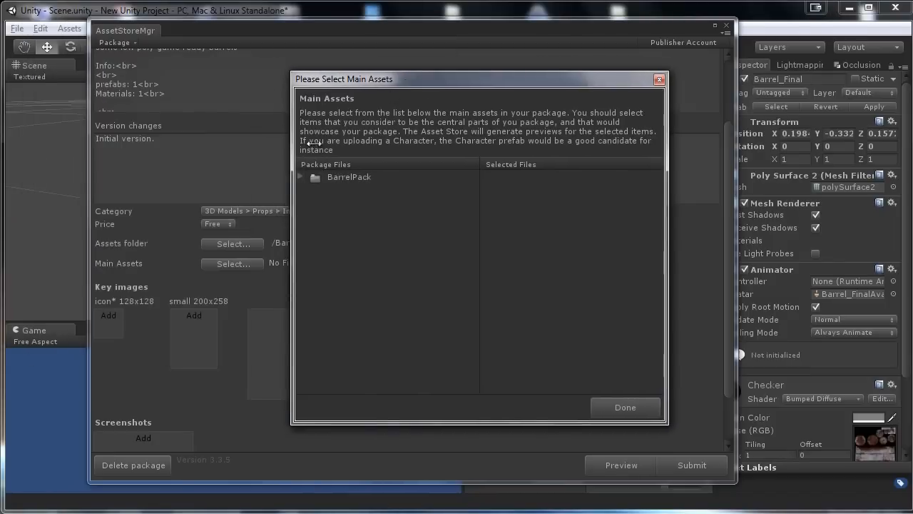
click(300, 177)
click(315, 207)
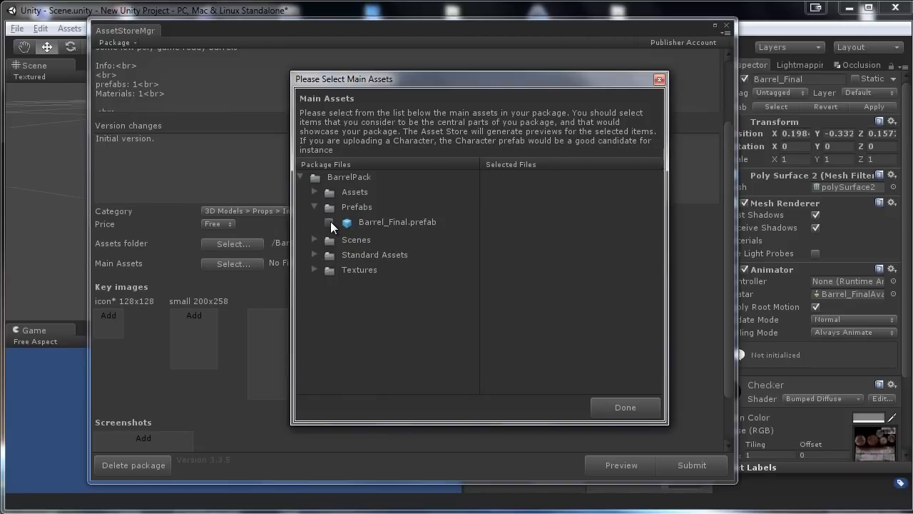
click(331, 222)
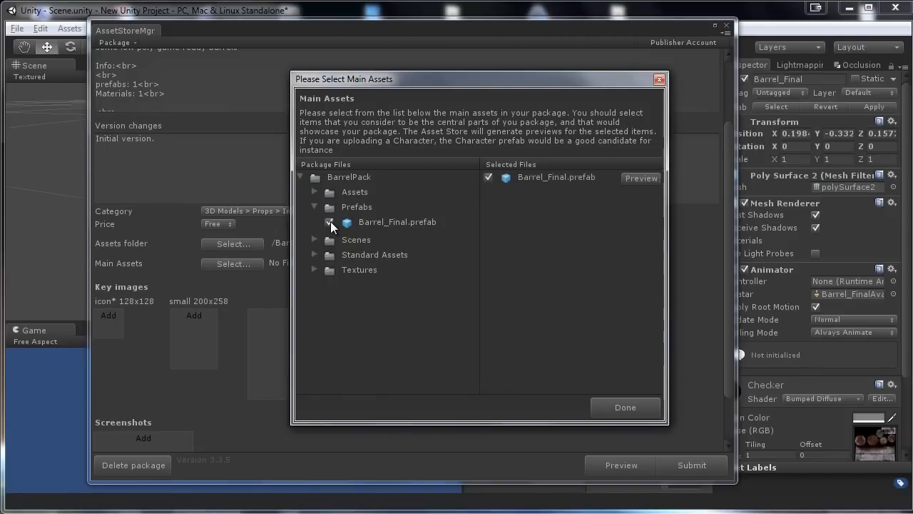
click(618, 407)
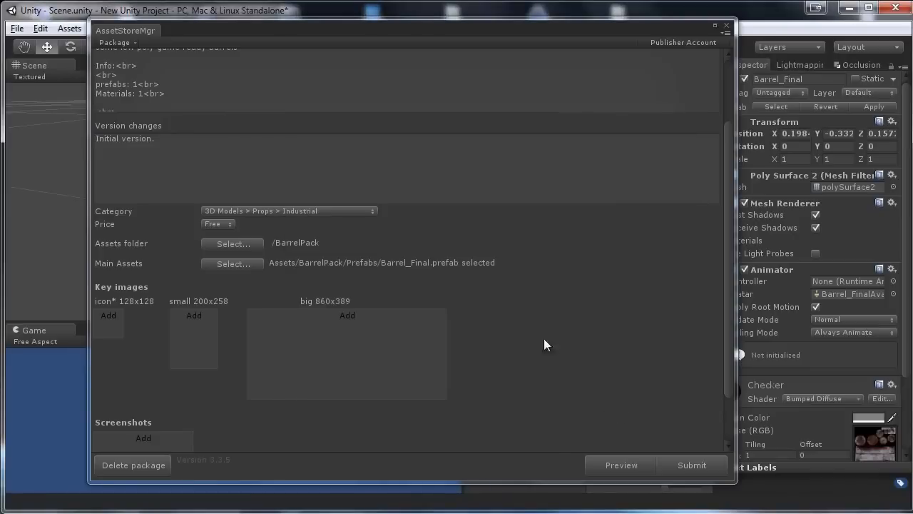
Go down to the package's key images section and download the Asset Store key image templates.
drag(724, 223, 711, 291)
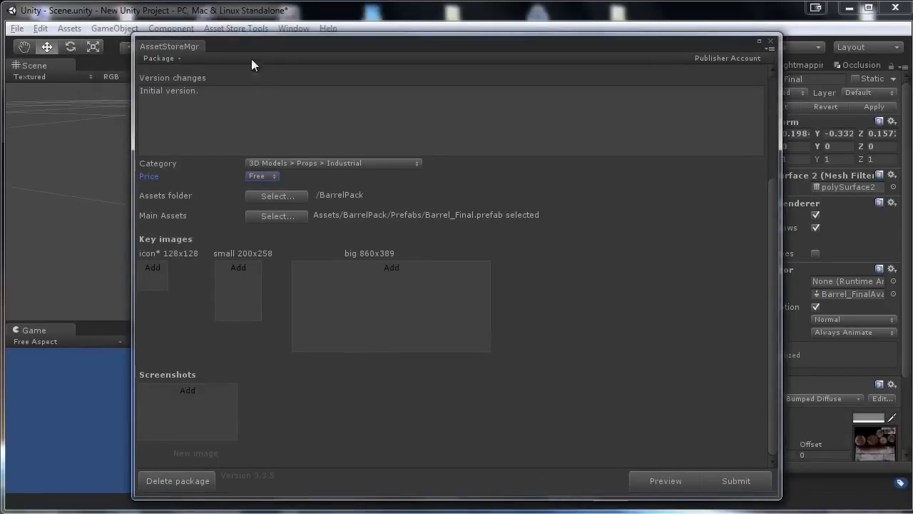
drag(258, 44, 279, 55)
click(405, 27)
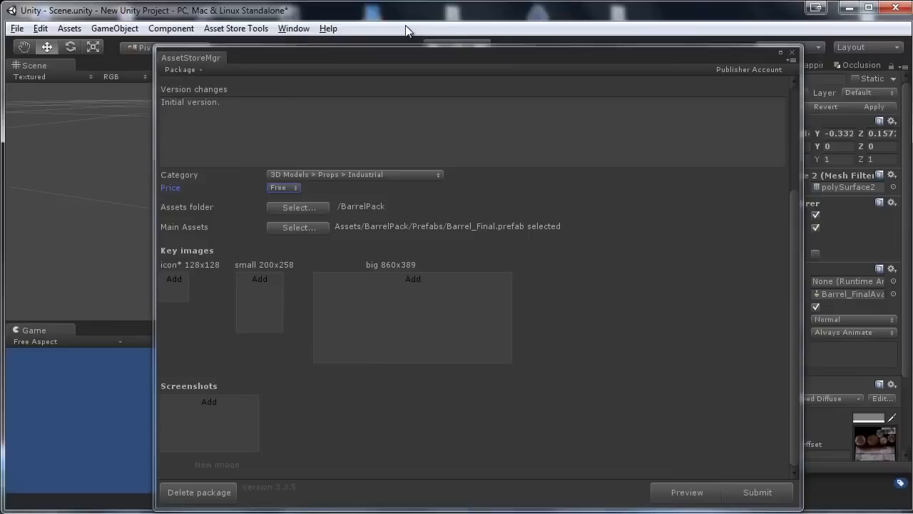
click(246, 29)
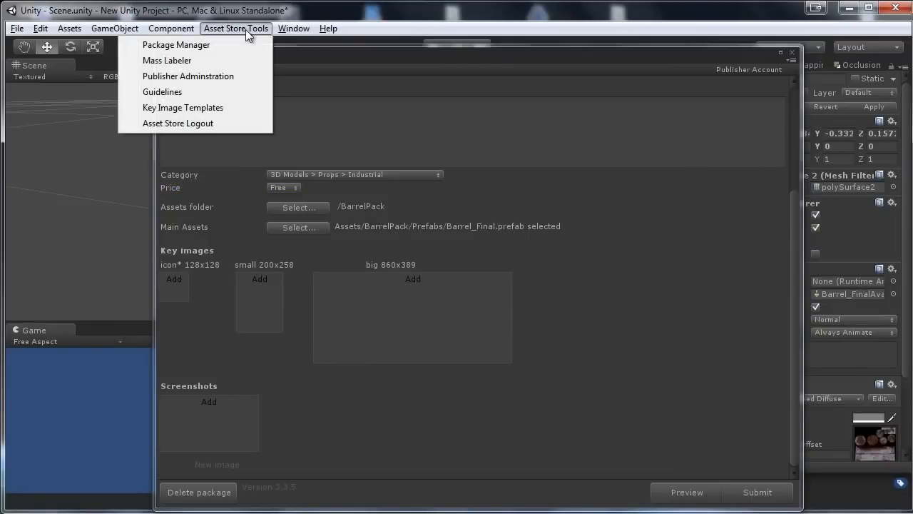
click(228, 108)
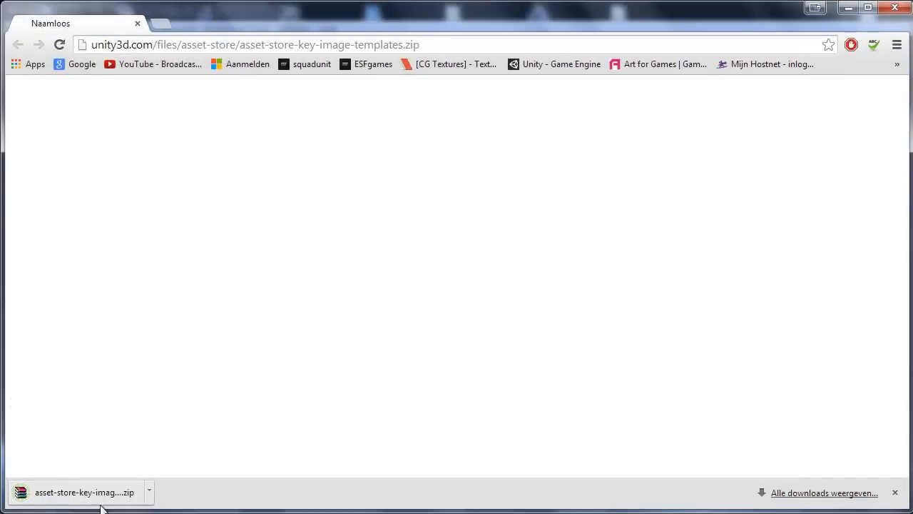
Open the downloaded asset-store-key-image-templates.zip and look through the big, icon and small templates in its psd folder.
click(90, 491)
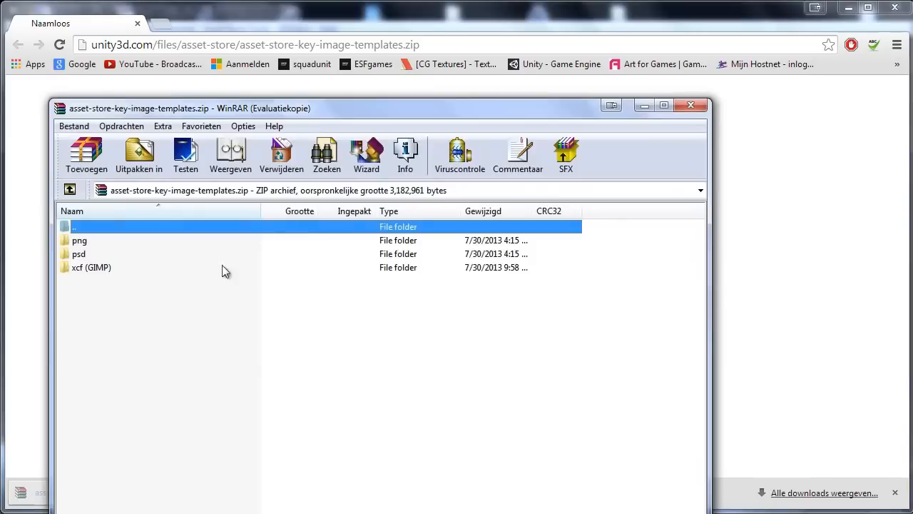
drag(304, 110, 383, 49)
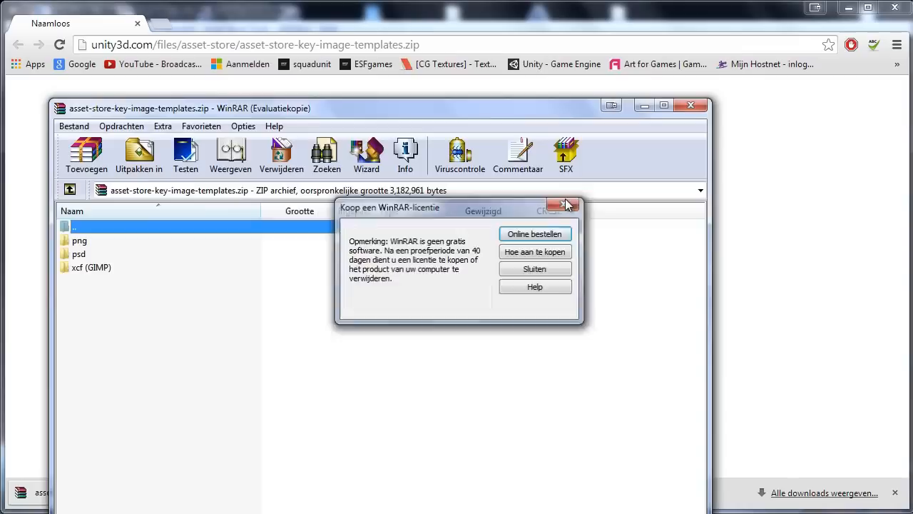
click(564, 204)
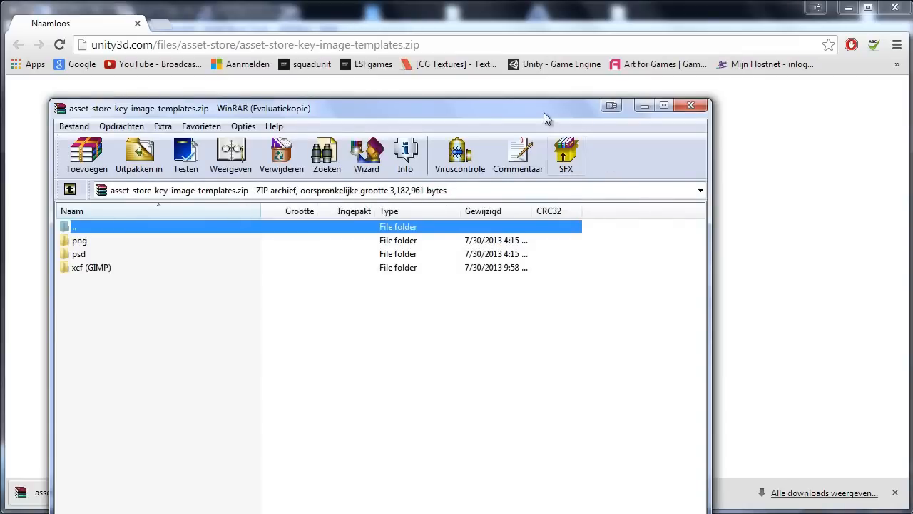
drag(543, 108, 639, 46)
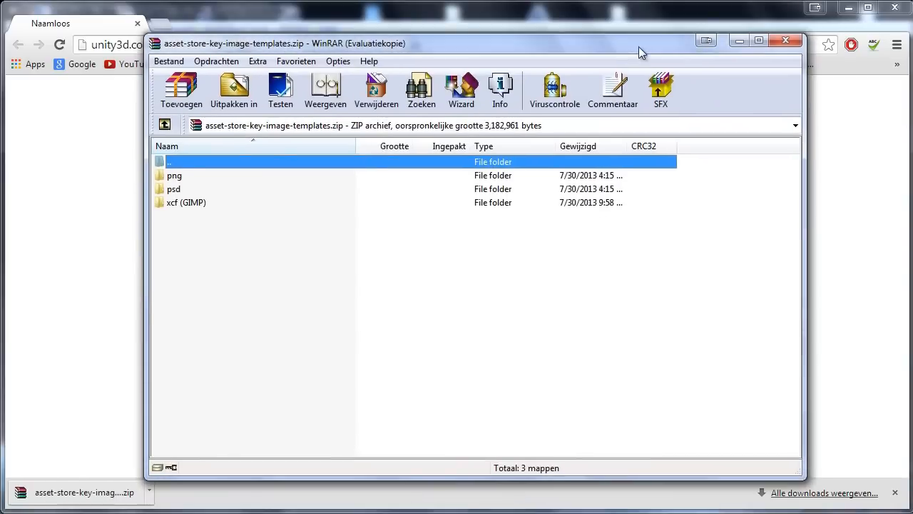
double_click(174, 190)
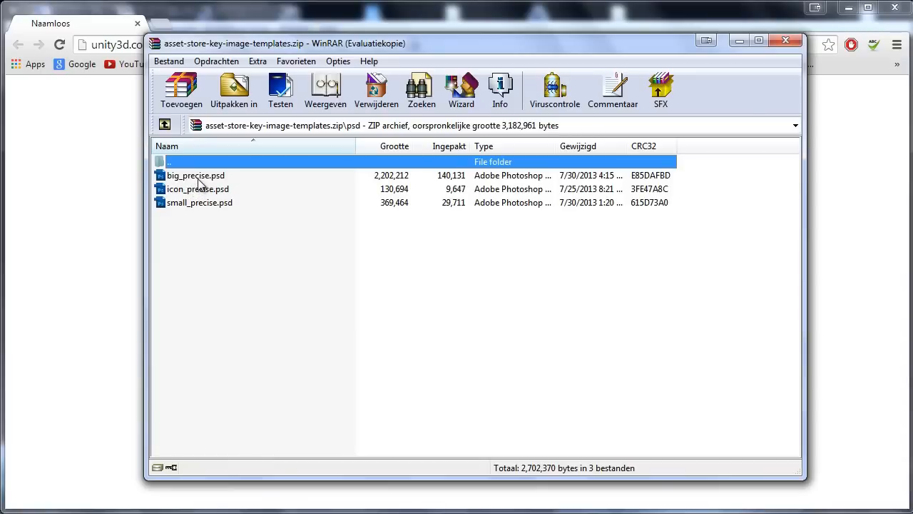
click(198, 180)
click(204, 190)
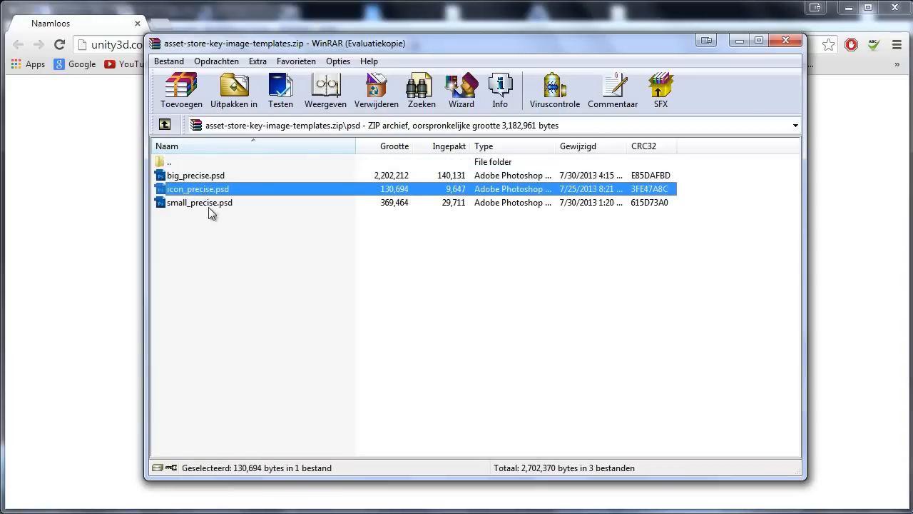
click(208, 204)
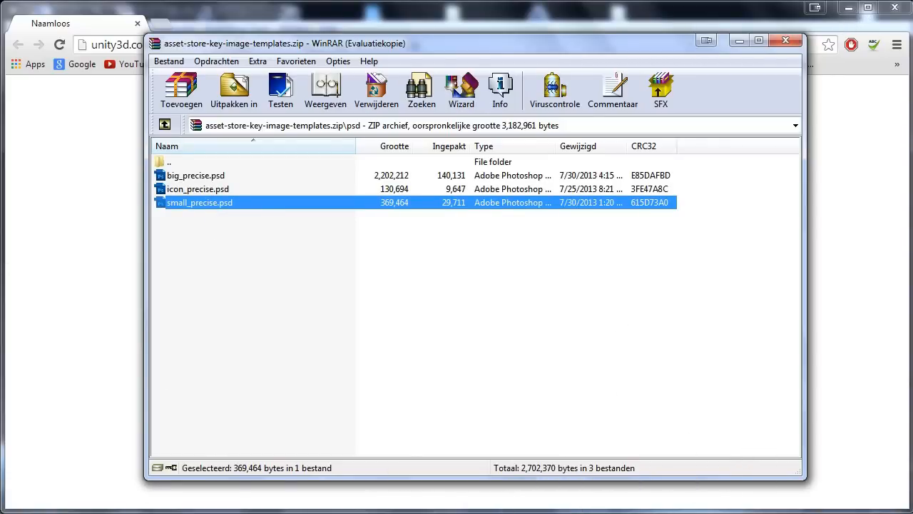
Switch to Photoshop and examine the layers of icon_precise.psd and big_precise.psd, collapsing the Spec group of the big template.
click(145, 513)
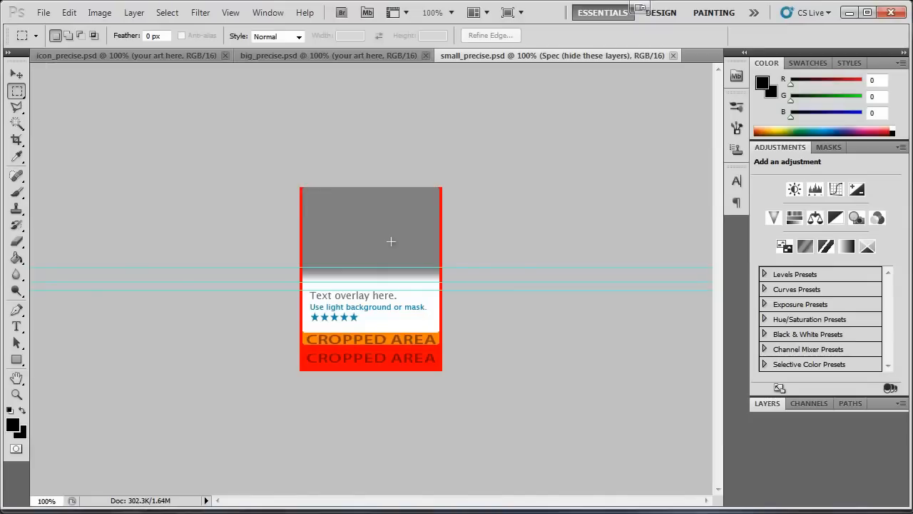
click(184, 58)
click(767, 403)
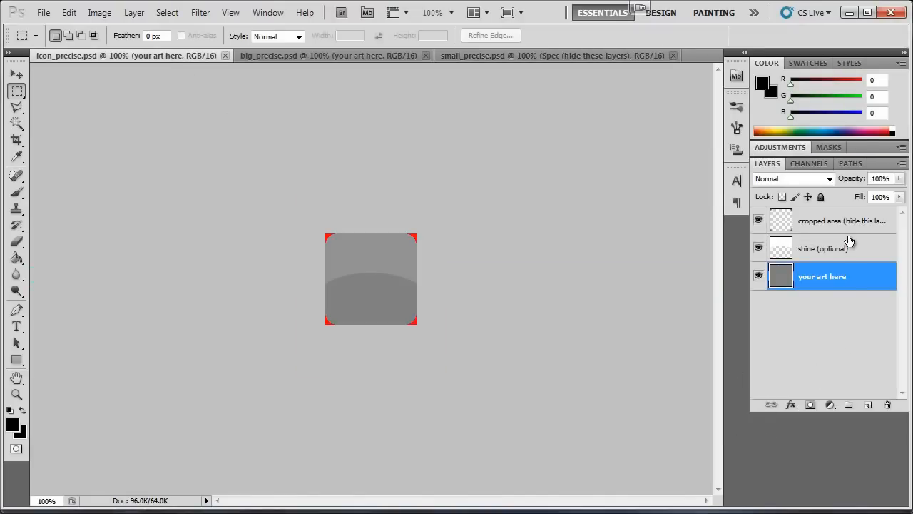
click(531, 56)
click(305, 57)
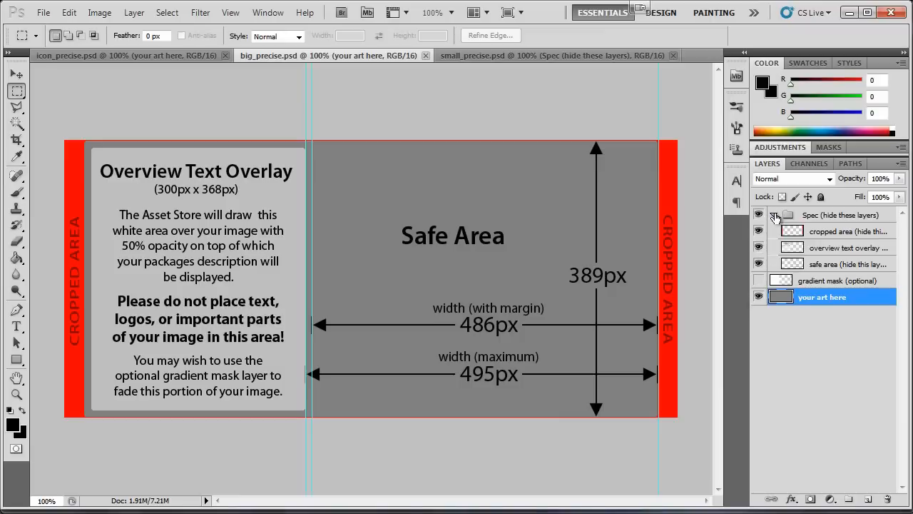
click(773, 215)
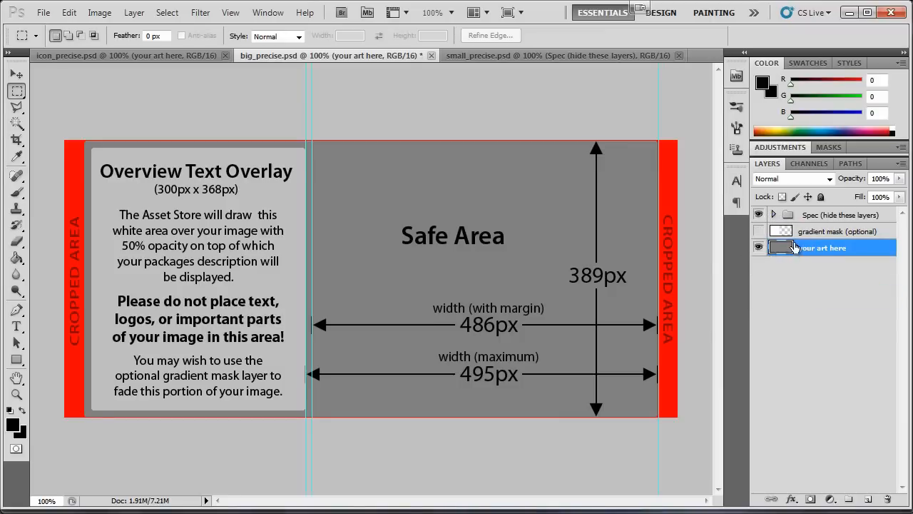
Add a new layer above "your art here" in big_precise.psd and paint it completely black with the Brush tool.
click(868, 499)
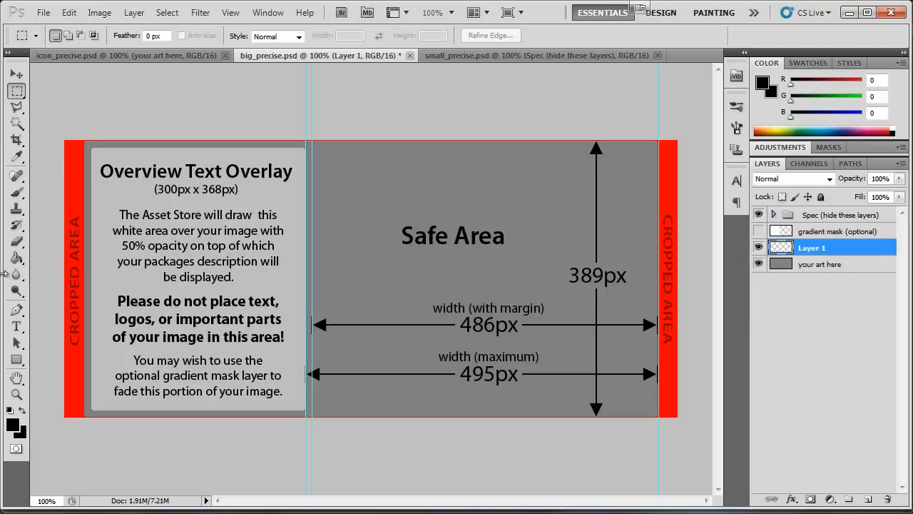
click(17, 191)
mouse_move(499, 200)
mouse_down()
mouse_move(332, 185)
mouse_move(128, 186)
mouse_move(408, 326)
mouse_move(612, 407)
mouse_move(642, 410)
mouse_up()
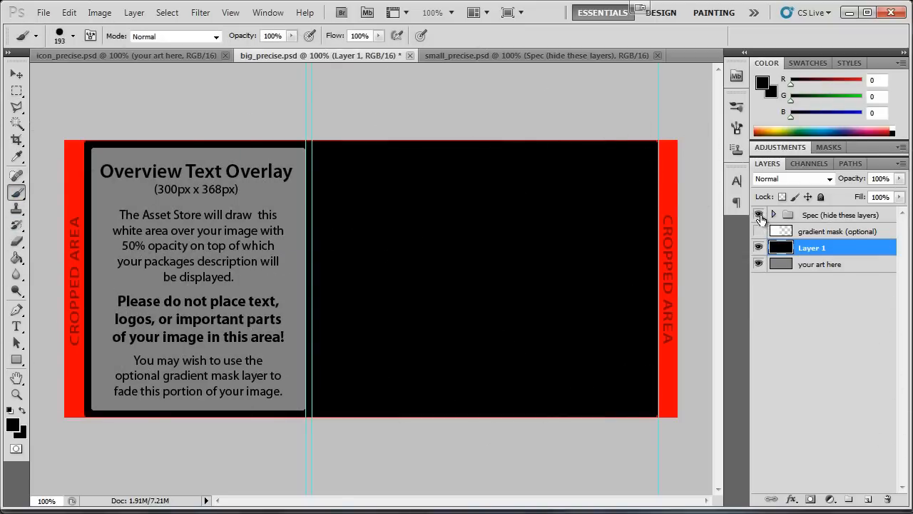
Show the gradient mask without the Spec group and outline its white area and the black art area with rectangular selections.
click(759, 216)
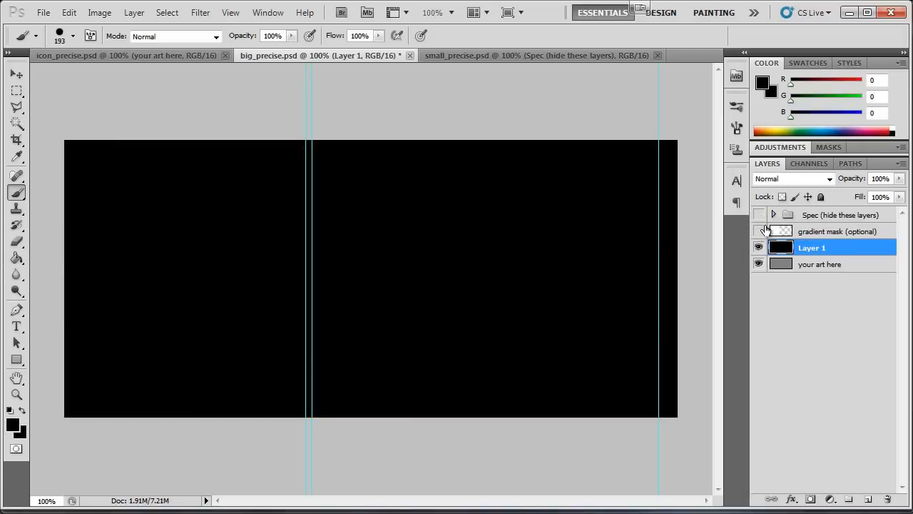
click(758, 231)
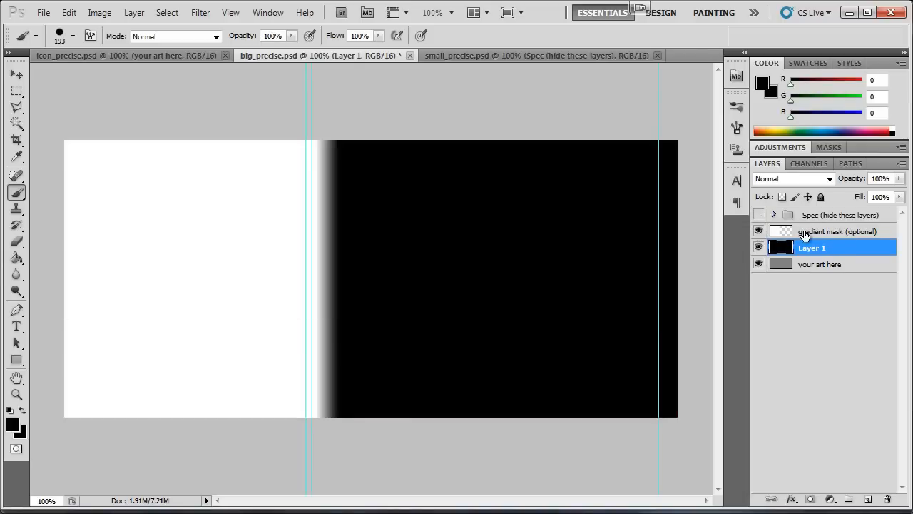
click(804, 232)
click(17, 90)
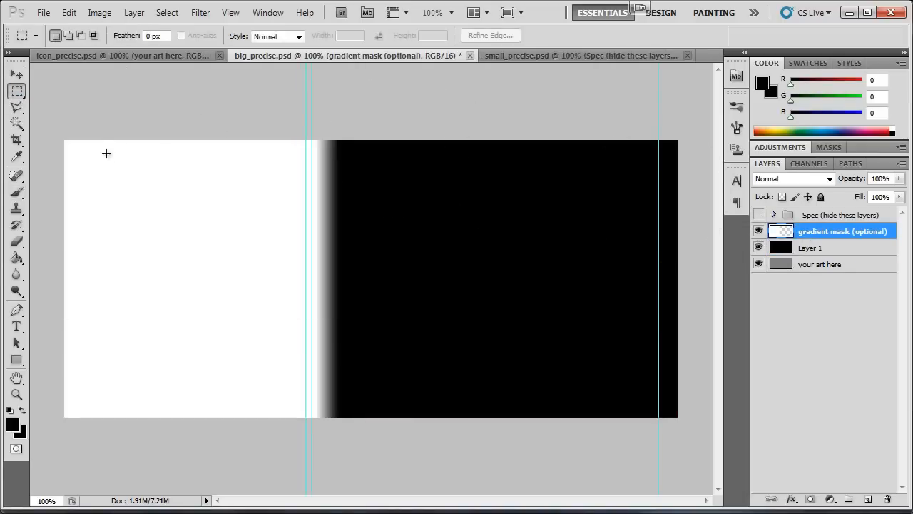
drag(60, 125, 295, 432)
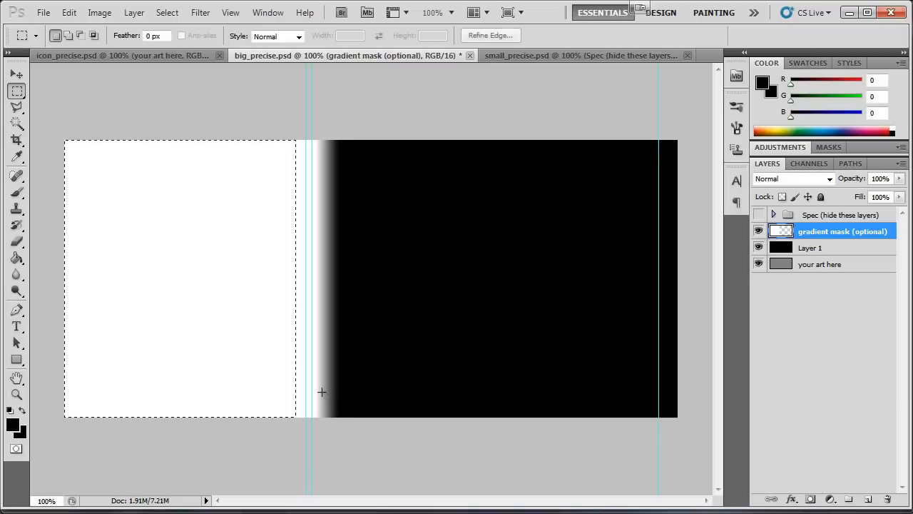
drag(689, 135, 352, 431)
Examine the layers of small_precise.psd and icon_precise.psd, including where the art belongs.
click(572, 56)
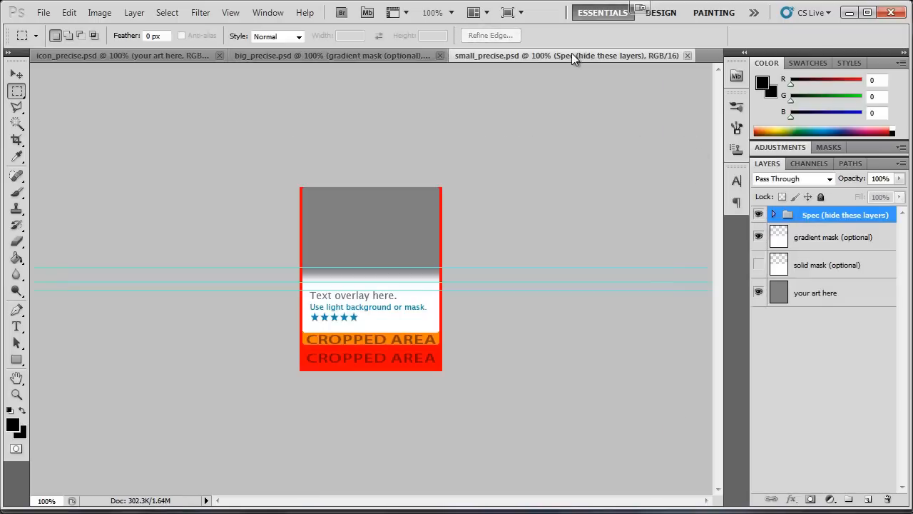
click(825, 291)
click(839, 218)
click(164, 56)
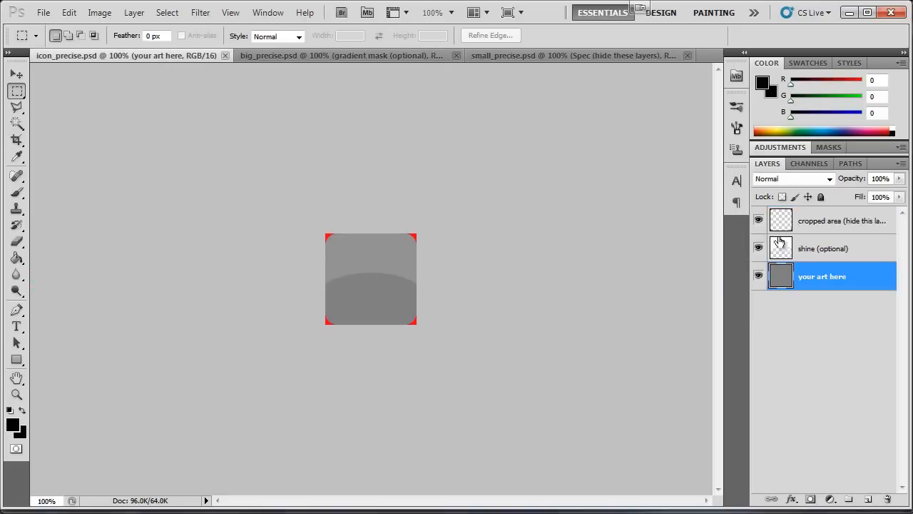
Hide the Spec layer group in small_precise.psd and select the "your art here" layer.
click(567, 56)
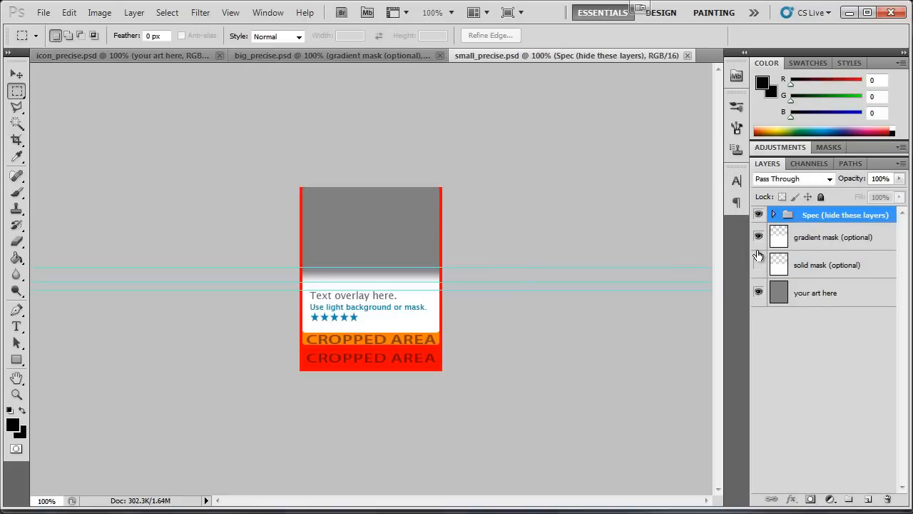
click(758, 214)
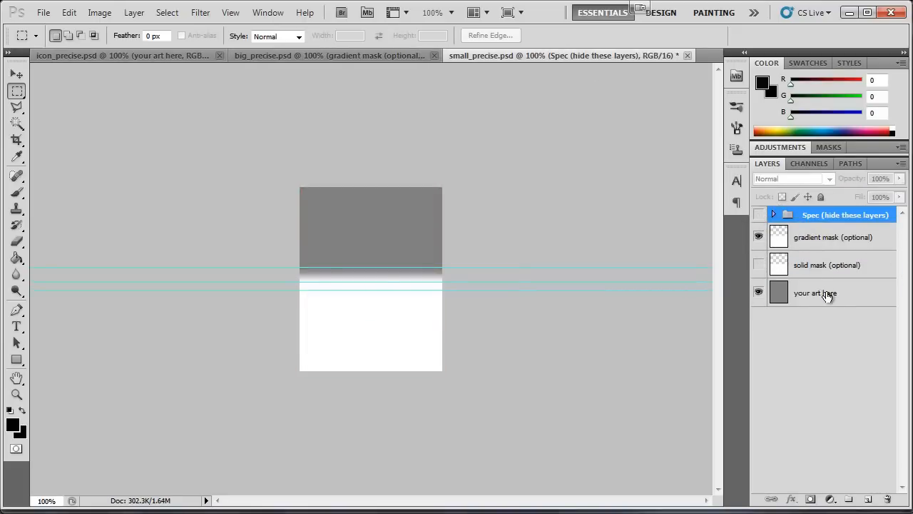
click(827, 296)
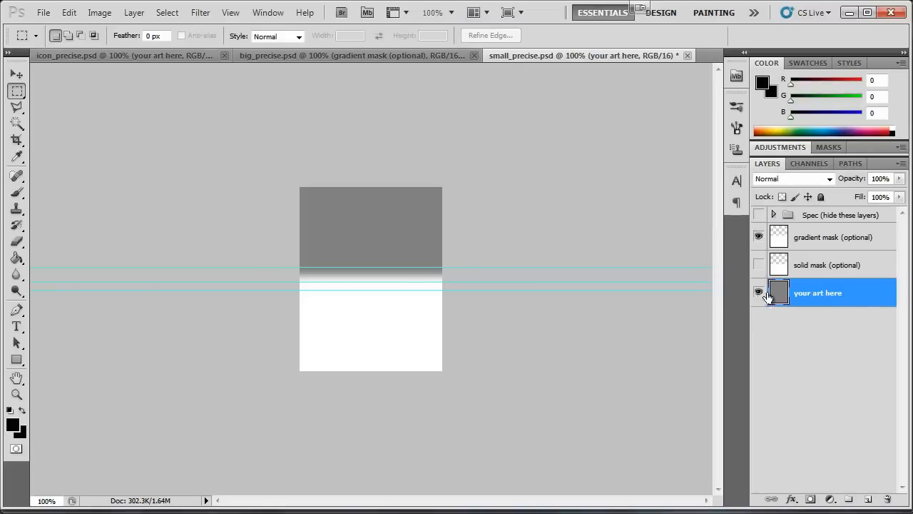
Switch back to Unity and preview the package draft's Asset Store page.
click(93, 513)
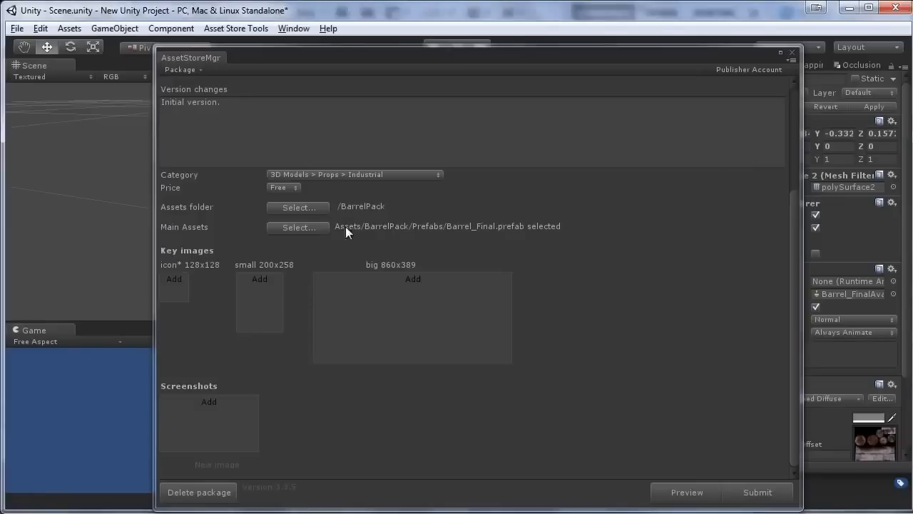
drag(587, 55, 587, 40)
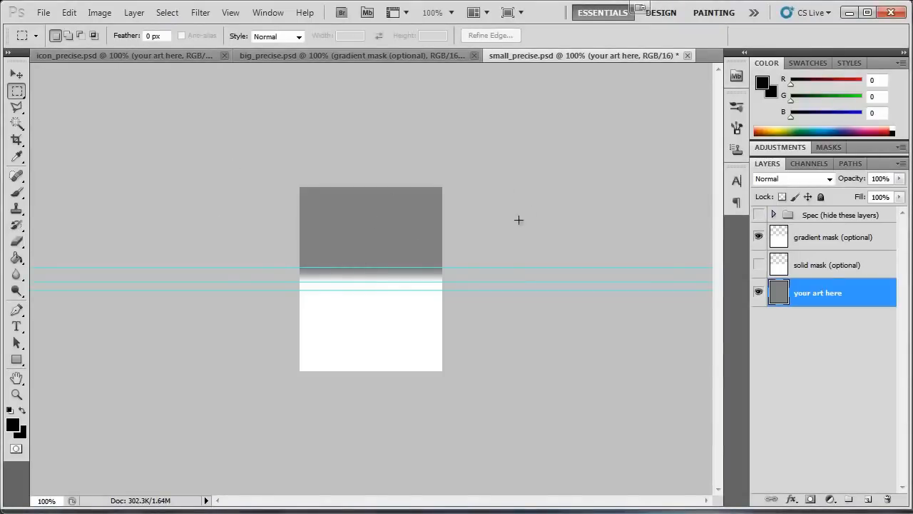
click(849, 12)
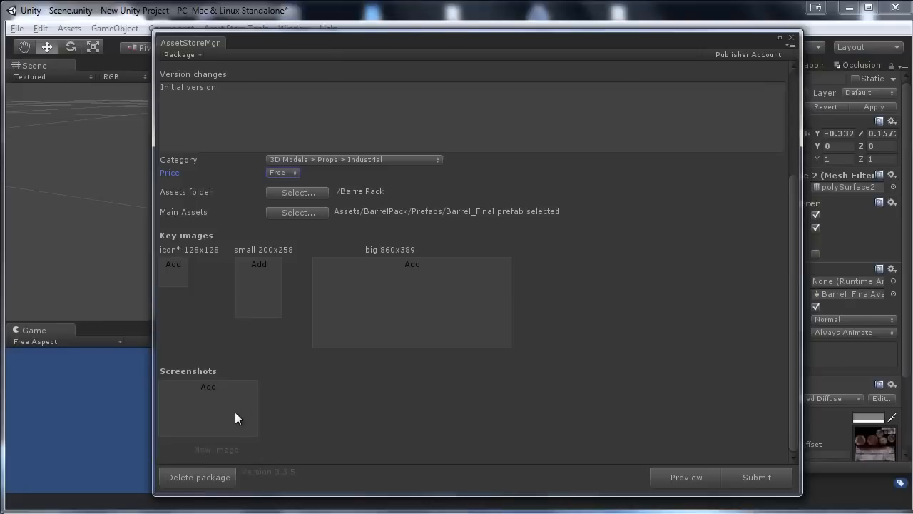
click(683, 477)
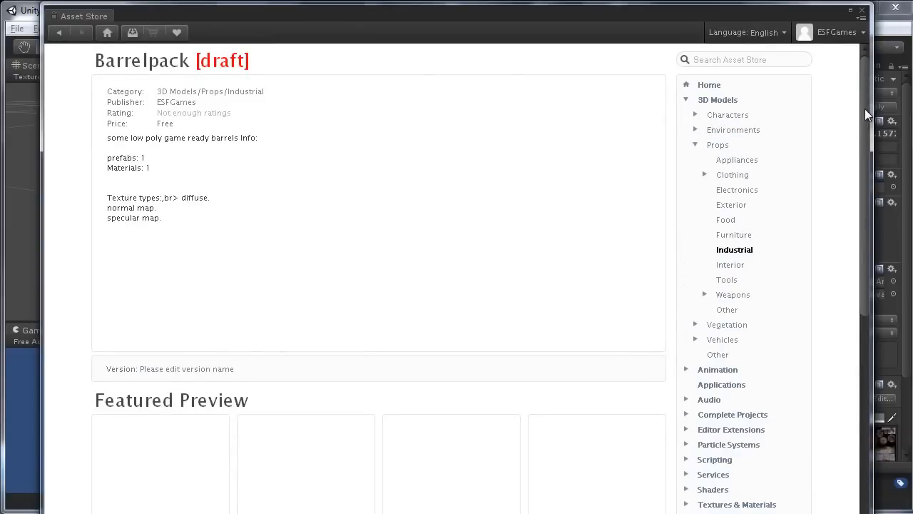
drag(865, 103, 851, 90)
drag(866, 148, 875, 125)
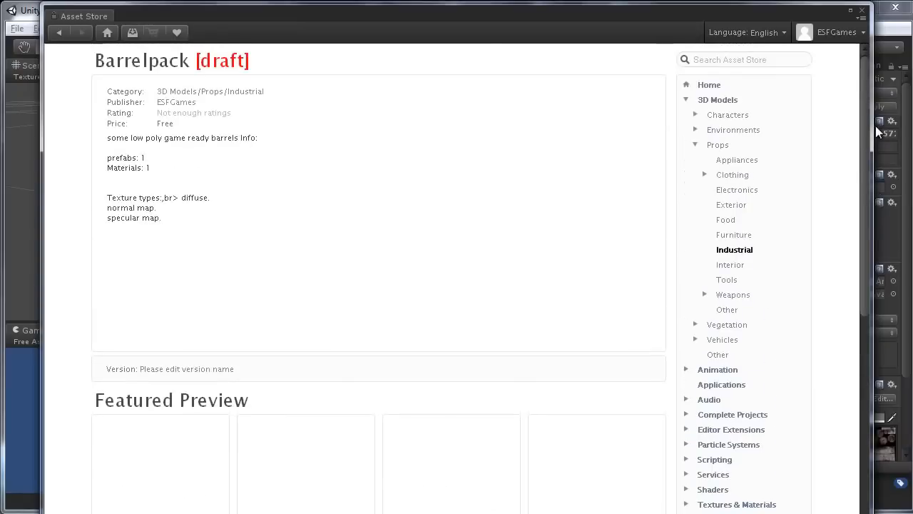
Close the store page preview and try to submit the Barrelpack draft.
click(863, 12)
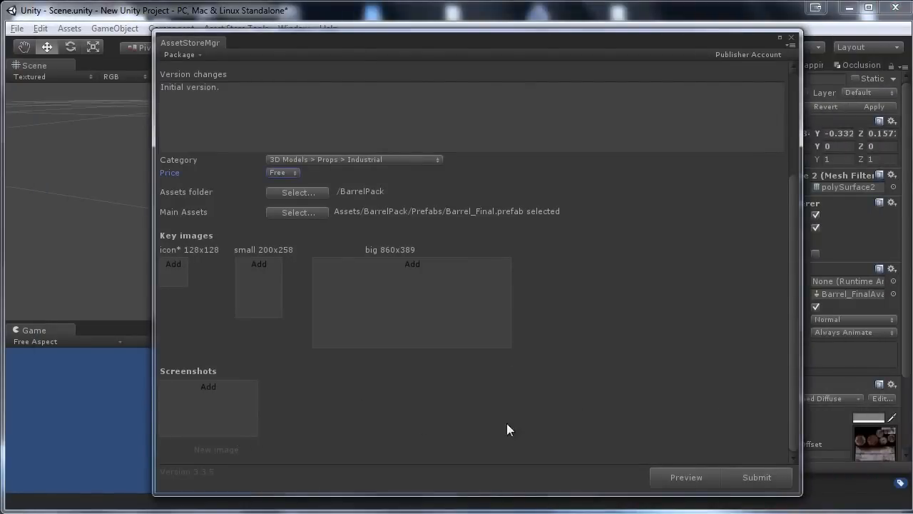
click(777, 485)
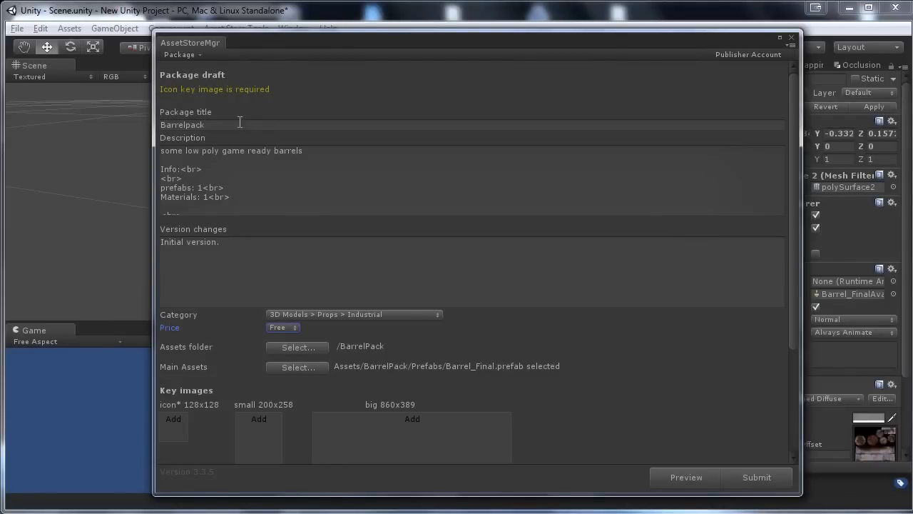
Open the Abounded College Environment package draft and examine its title, description, category, price, key images and screenshots.
click(180, 55)
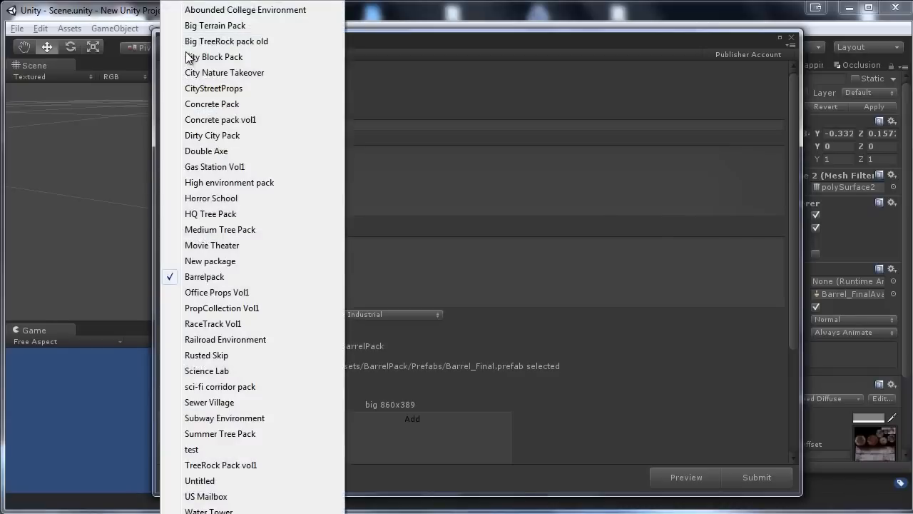
click(279, 20)
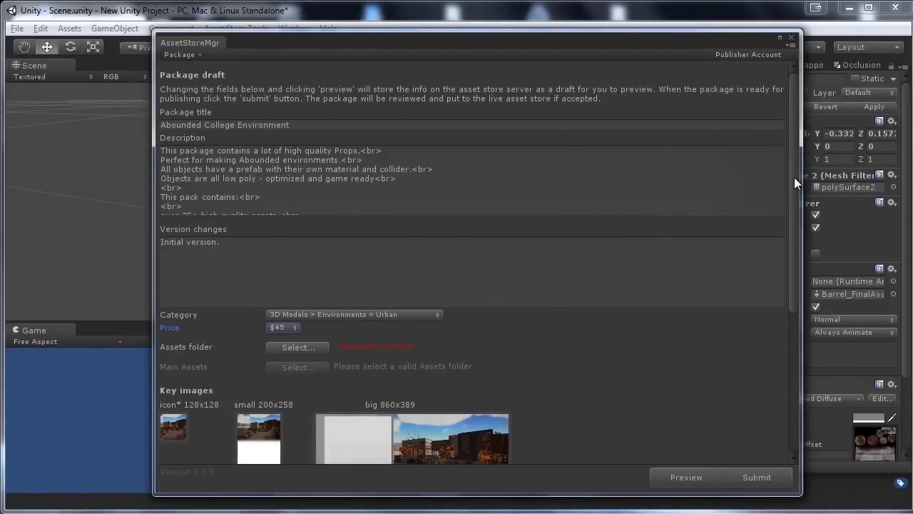
drag(794, 177, 801, 317)
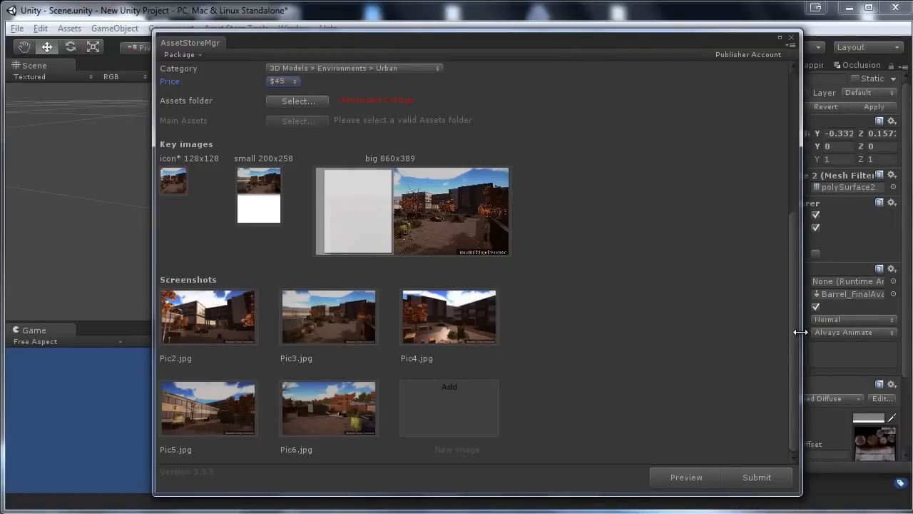
drag(793, 313, 780, 179)
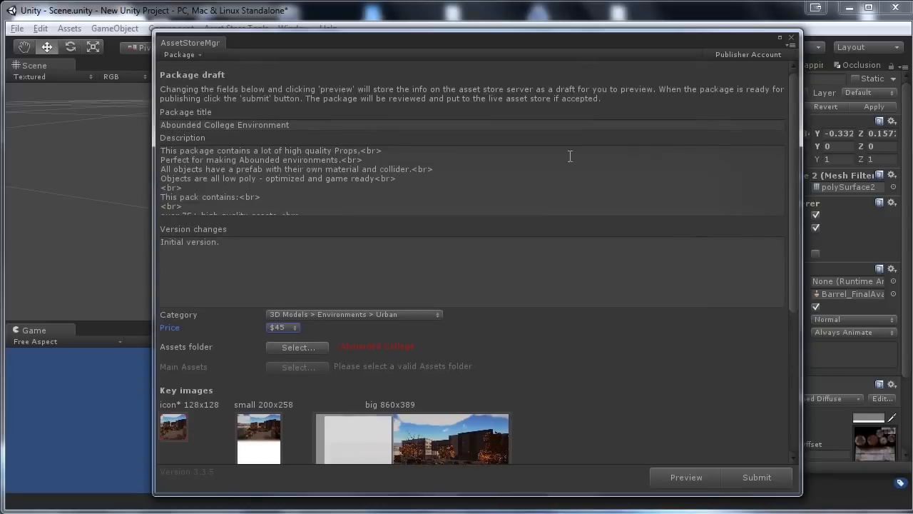
click(335, 127)
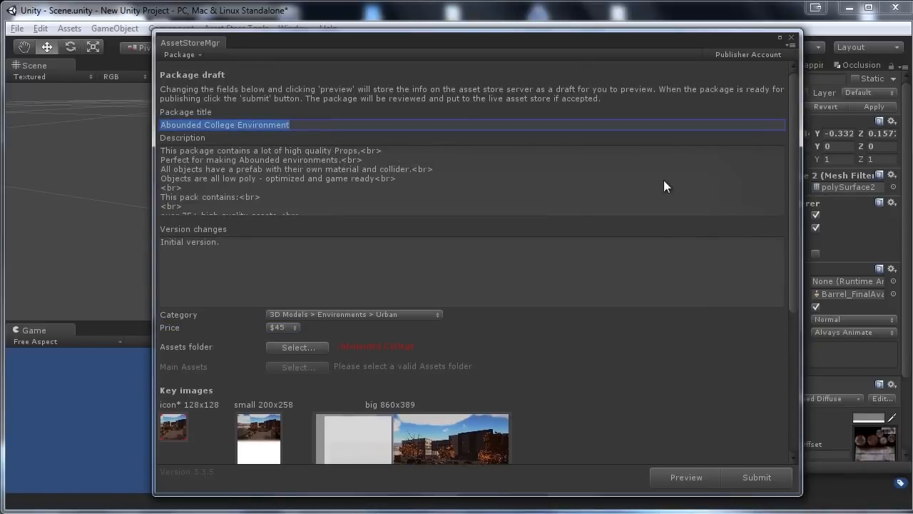
click(570, 196)
drag(796, 179, 789, 284)
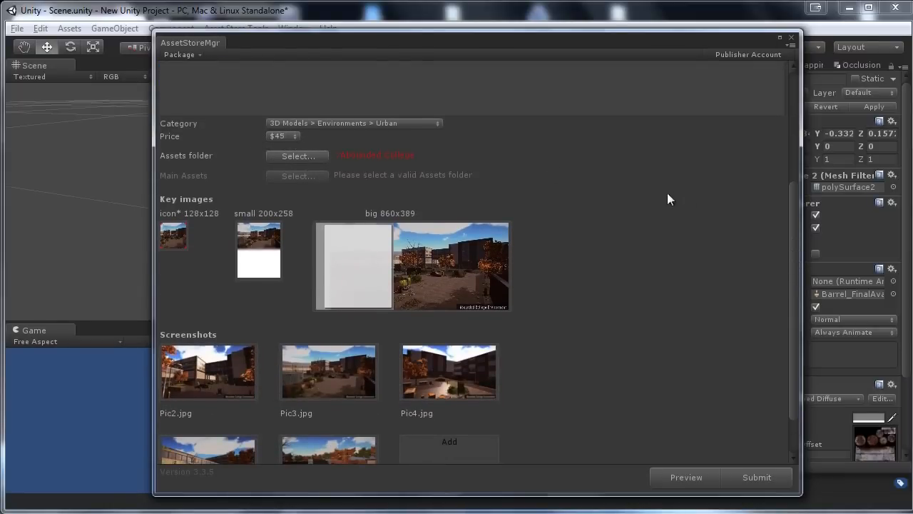
scroll(793, 206, down, 3)
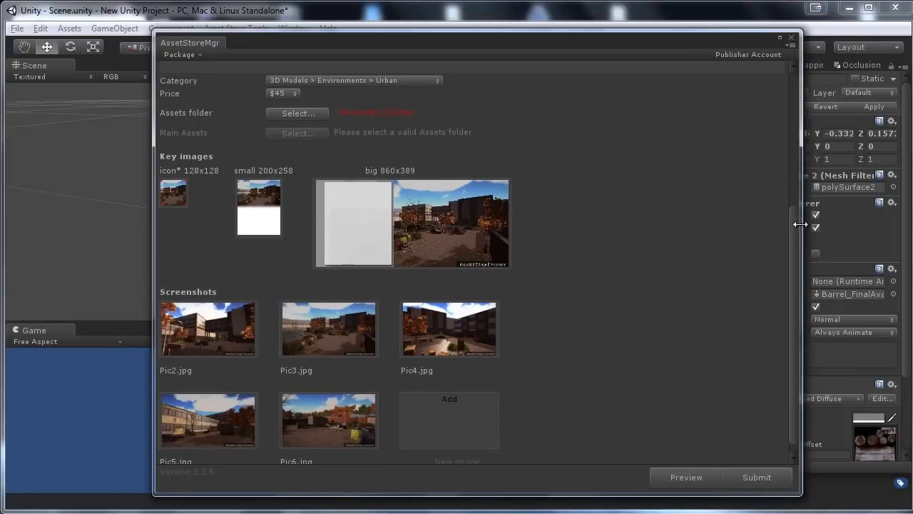
drag(800, 224, 798, 249)
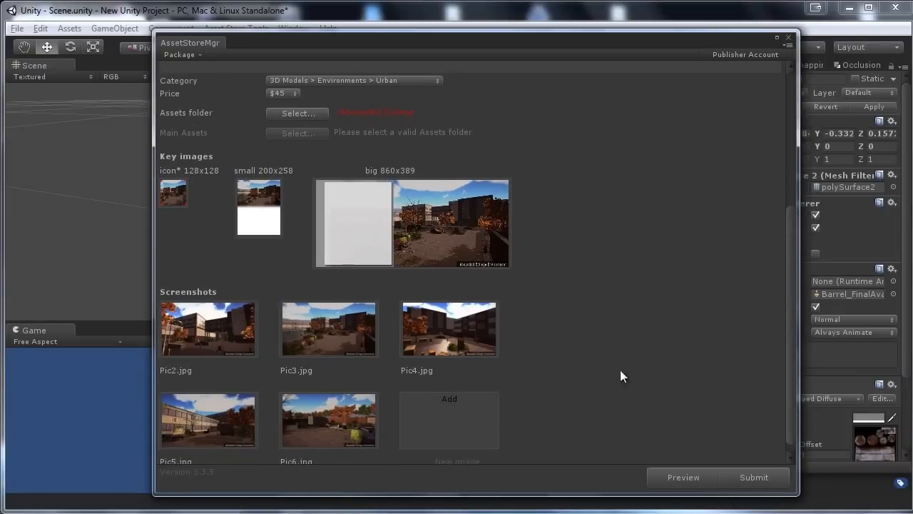
Preview the Abounded College Environment store page, examine its description, featured and icon previews and enlarged screenshots, and close the preview.
click(689, 477)
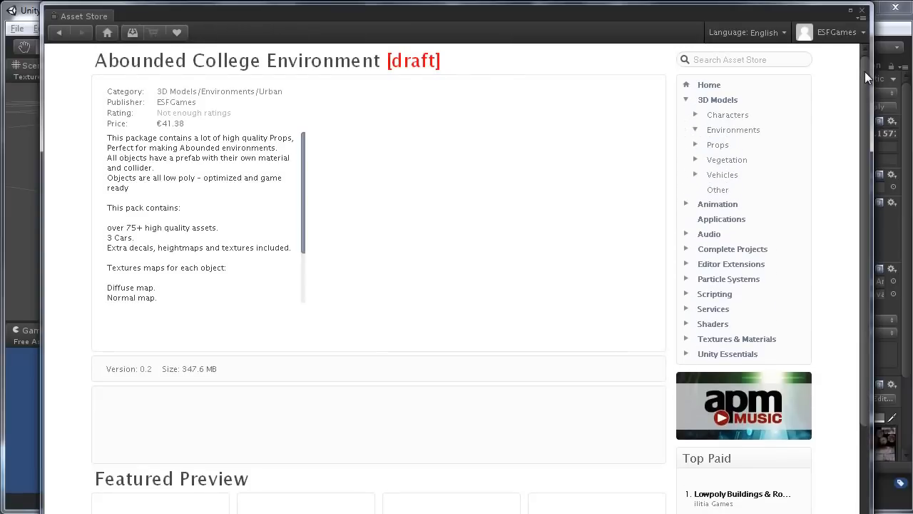
mouse_move(864, 73)
mouse_down()
mouse_move(867, 94)
mouse_move(869, 58)
mouse_up()
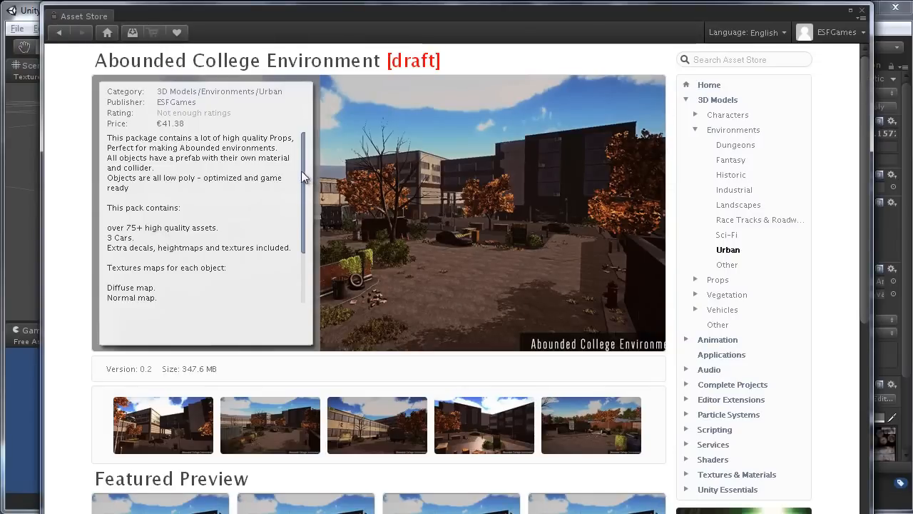
drag(301, 170, 296, 249)
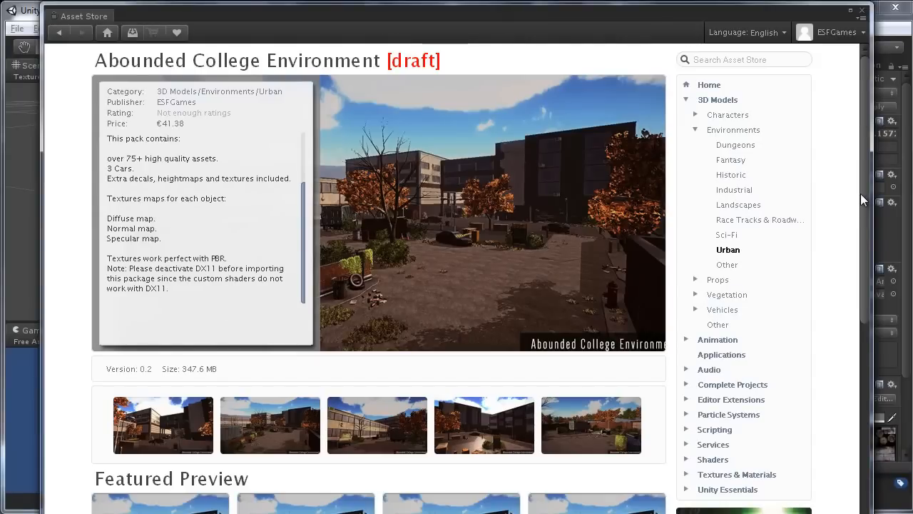
drag(861, 195, 862, 328)
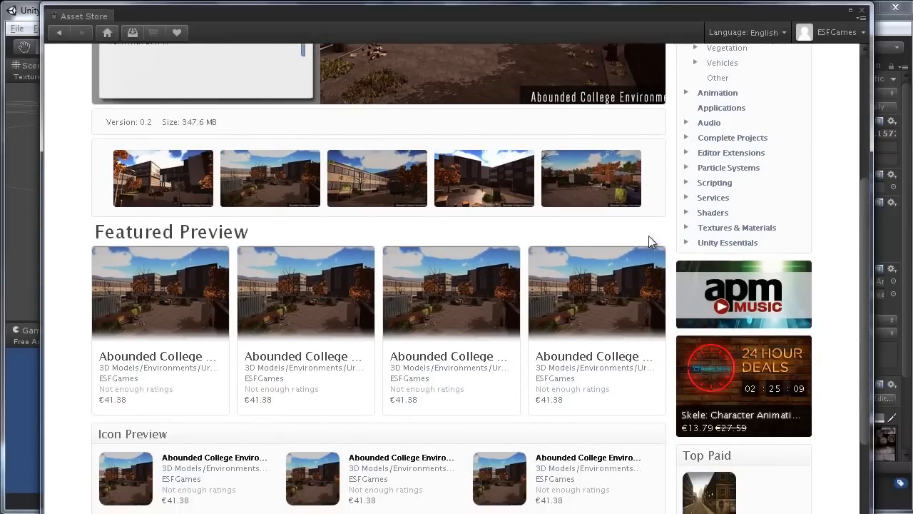
drag(863, 287, 863, 309)
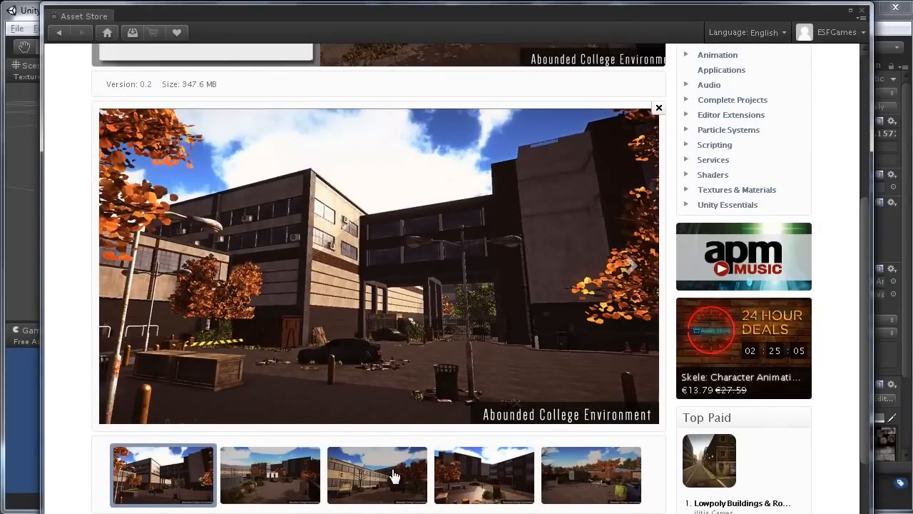
click(272, 474)
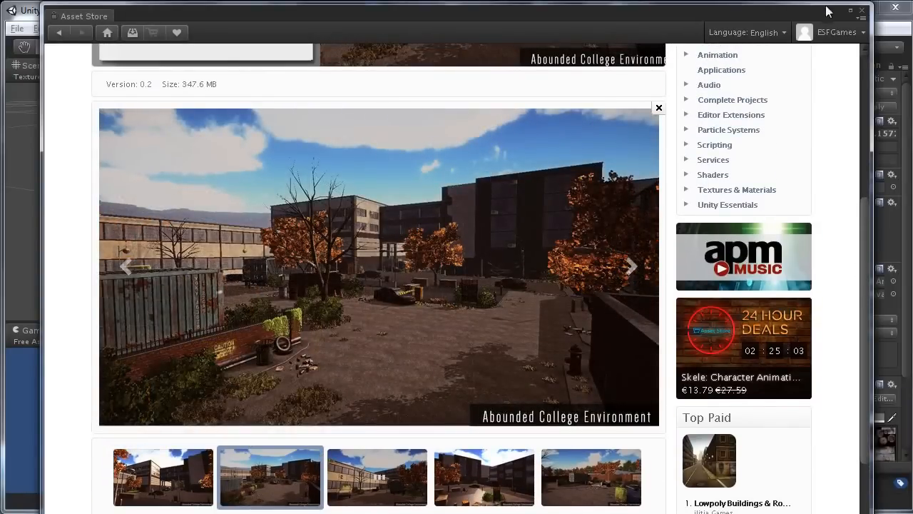
click(862, 11)
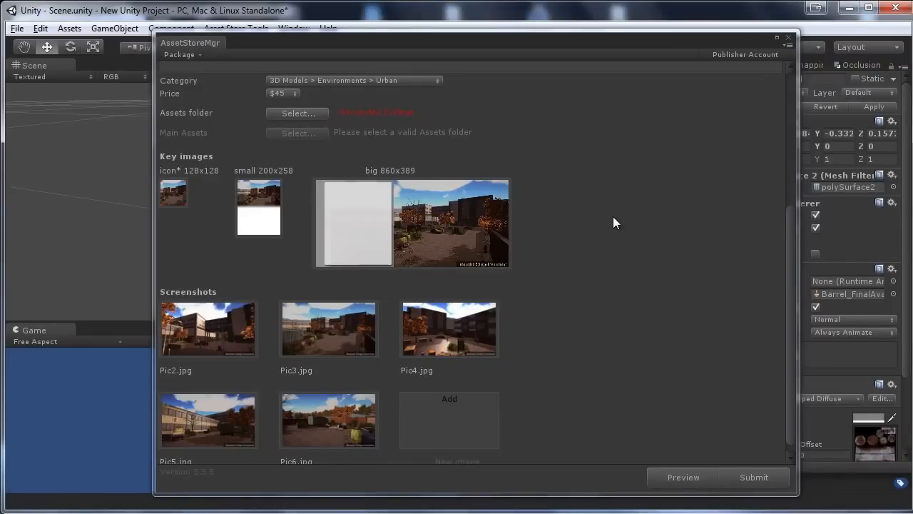